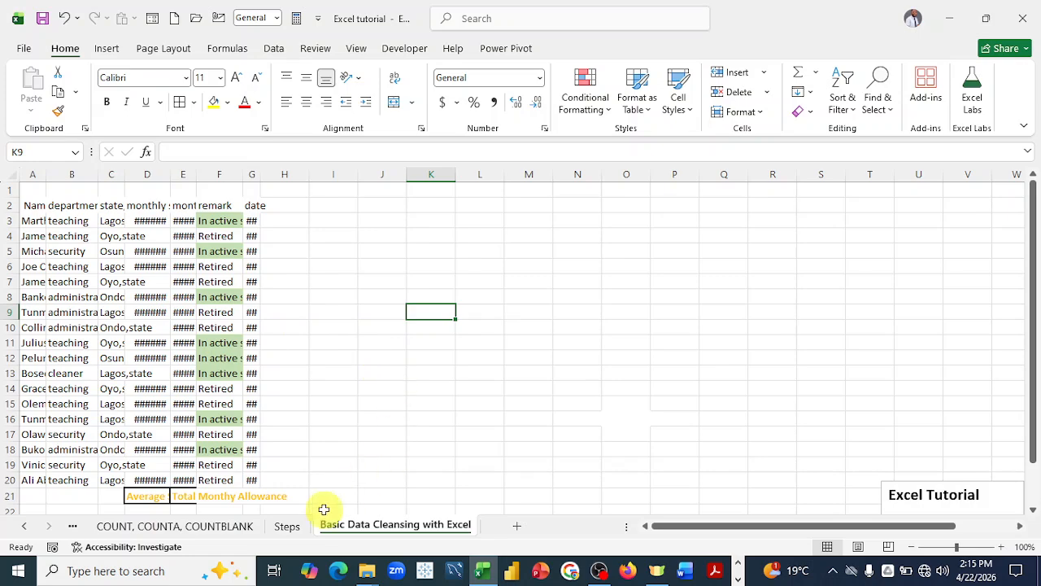
- Read the cleaning procedures on the Steps sheet and return to the Basic Data Cleansing with Excel sheet
{"action": "left_click", "coordinate": [287, 525]}
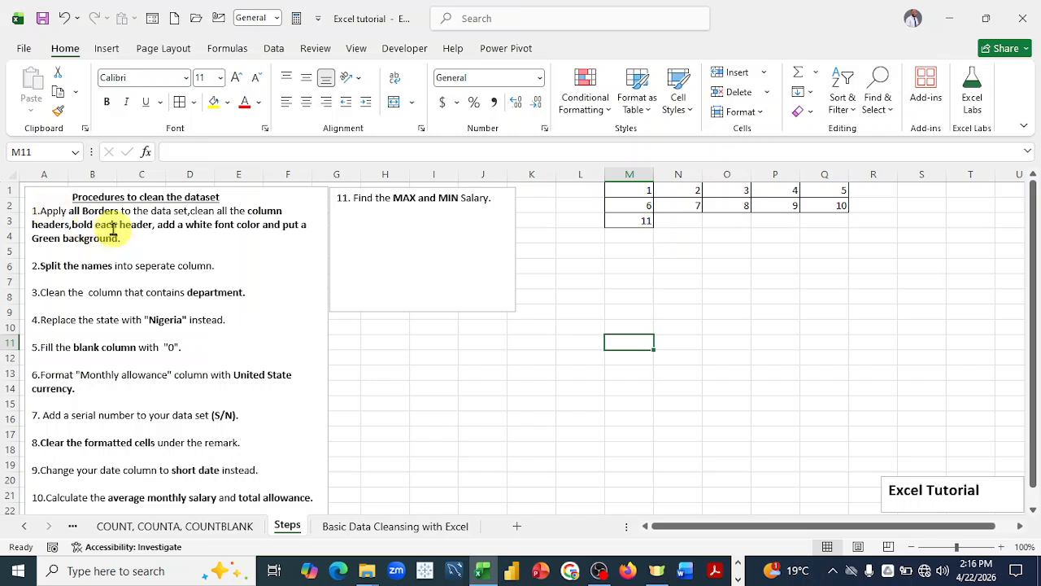
{"action": "key", "text": "ctrl"}
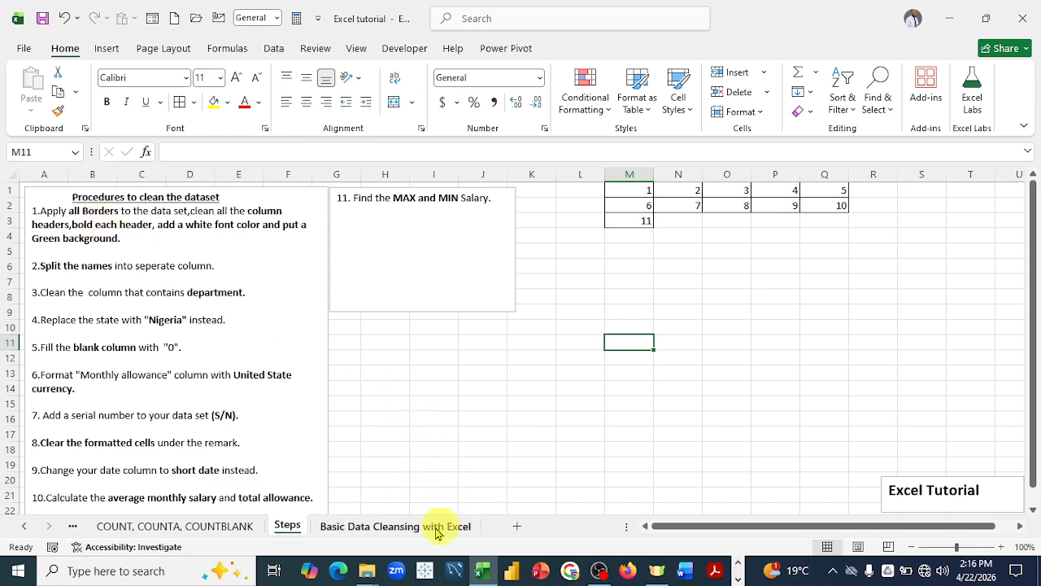
{"action": "left_click", "coordinate": [404, 527]}
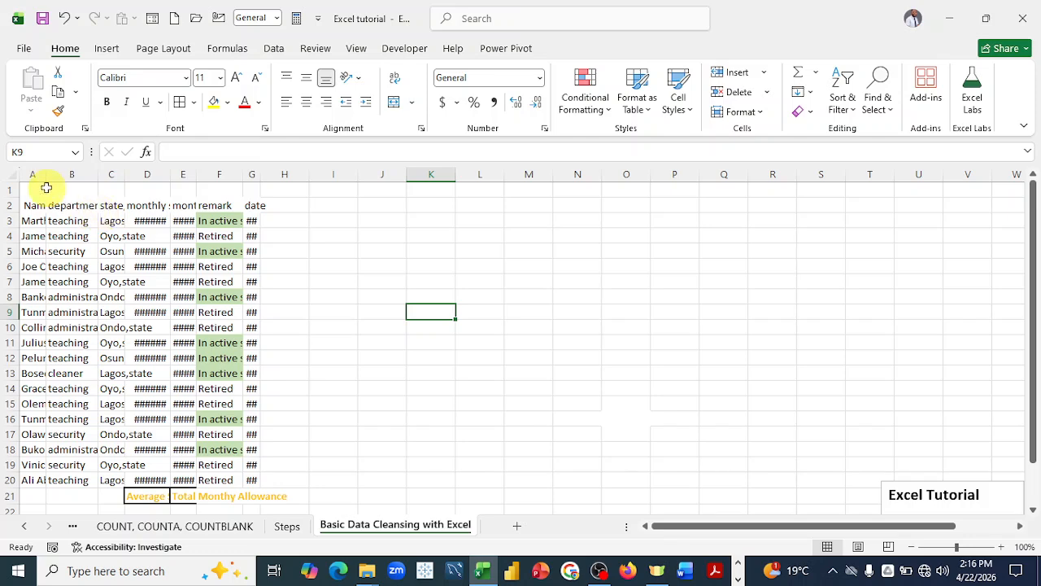
- Autofit the width of all columns in the Basic Data Cleansing with Excel sheet to their contents
{"action": "left_click", "coordinate": [8, 172]}
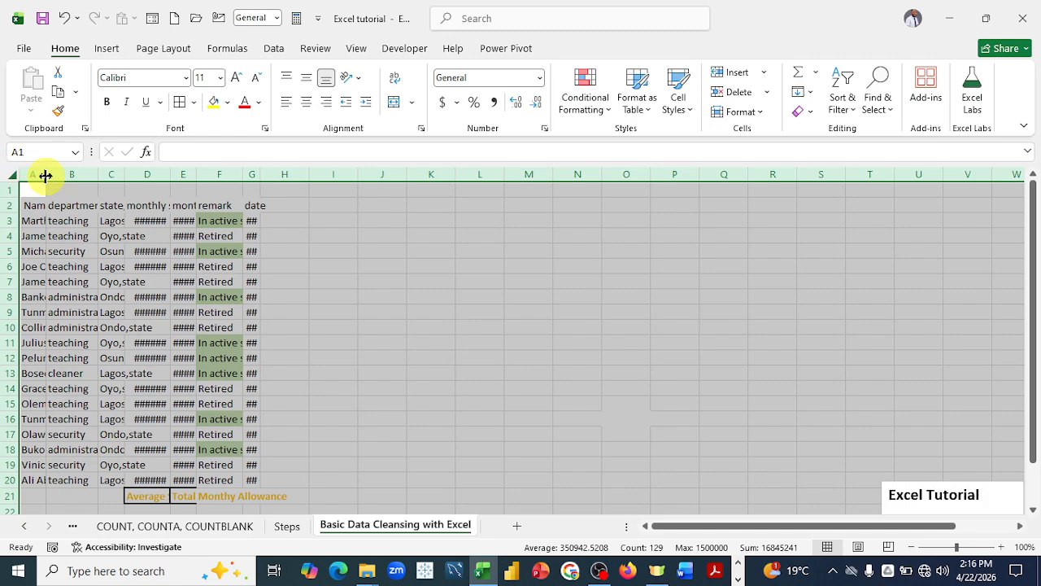
{"action": "double_click", "coordinate": [45, 175]}
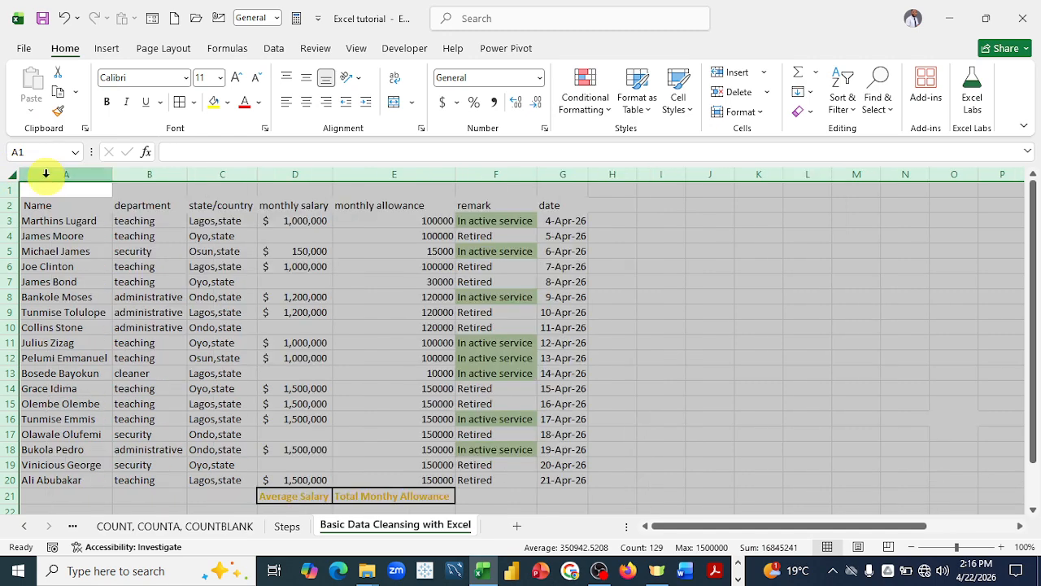
{"action": "left_click", "coordinate": [781, 280]}
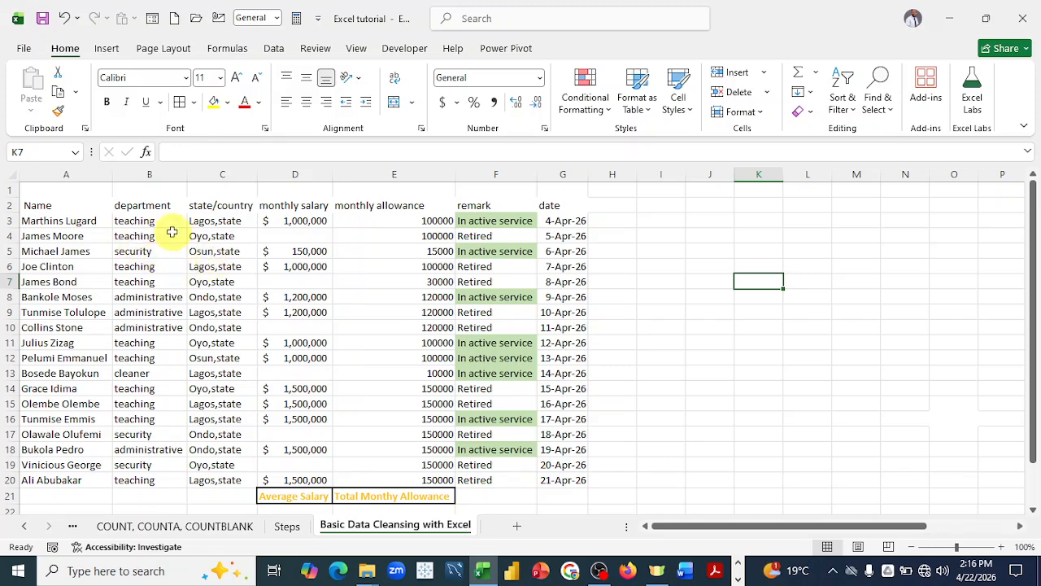
- Apply All Borders to the dataset in A2:G20, from the header row to the last record
{"action": "left_click_drag", "start_coordinate": [35, 208], "coordinate": [572, 476]}
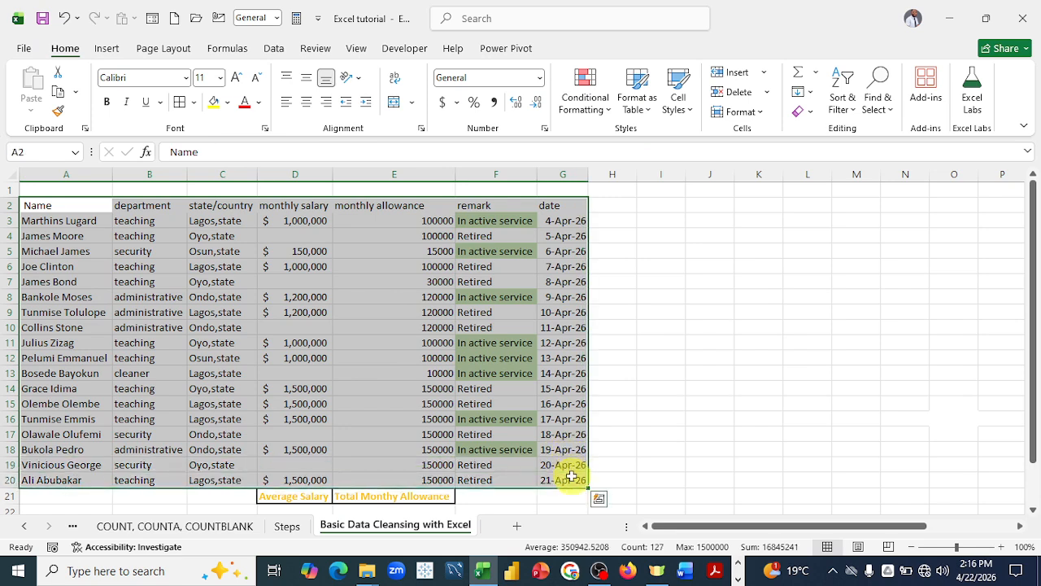
{"action": "left_click", "coordinate": [180, 104]}
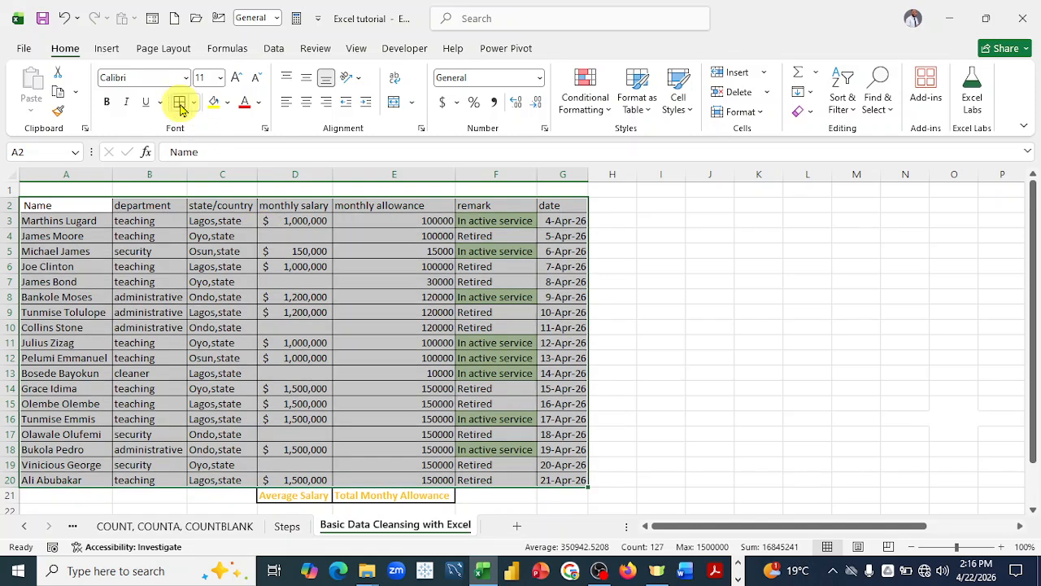
{"action": "left_click", "coordinate": [194, 102]}
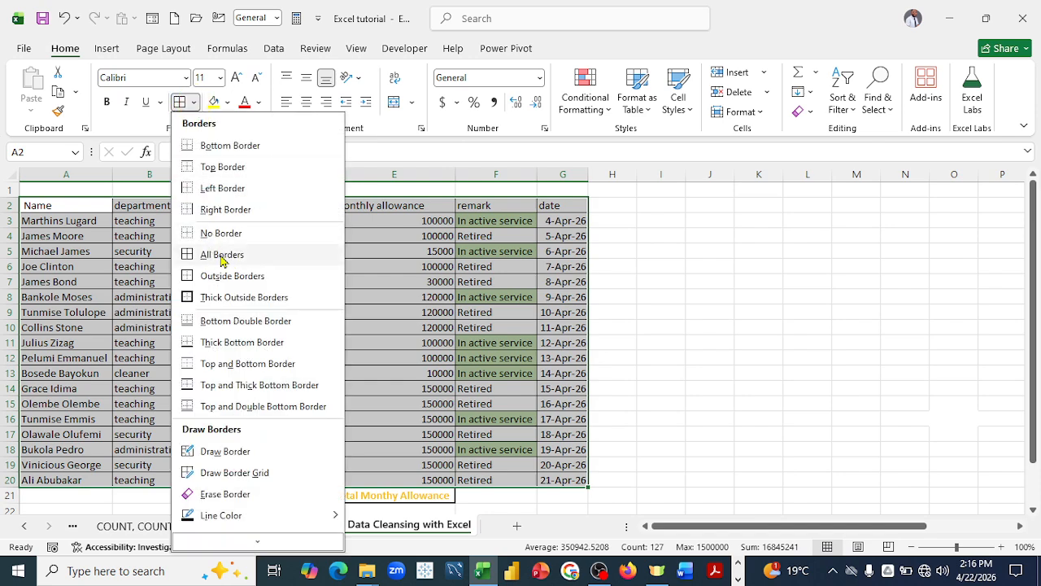
{"action": "left_click", "coordinate": [767, 358]}
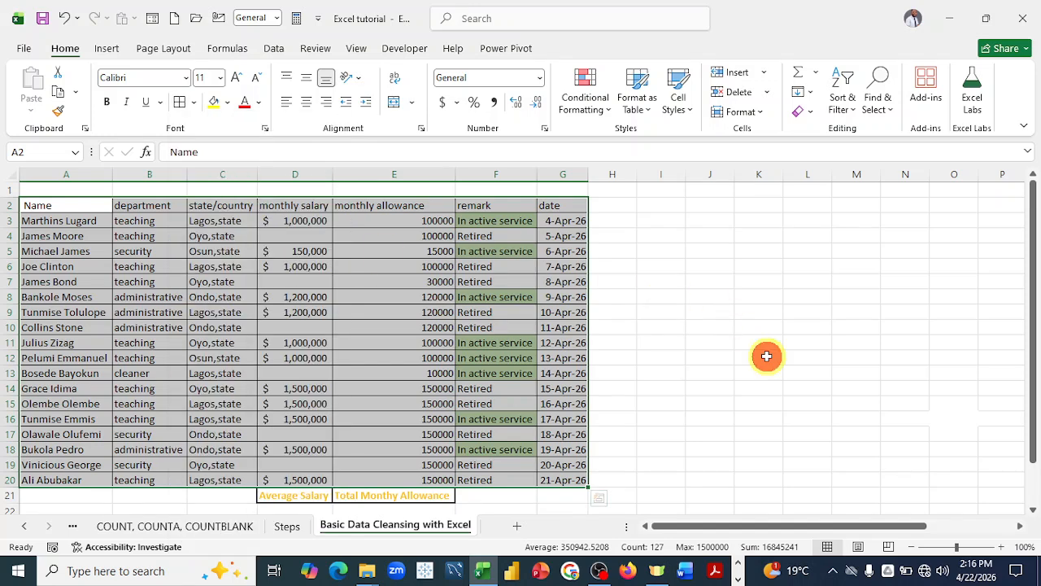
{"action": "left_click", "coordinate": [441, 301]}
- Make the column headers in A2:G2 bold
{"action": "left_click_drag", "start_coordinate": [32, 205], "coordinate": [567, 205]}
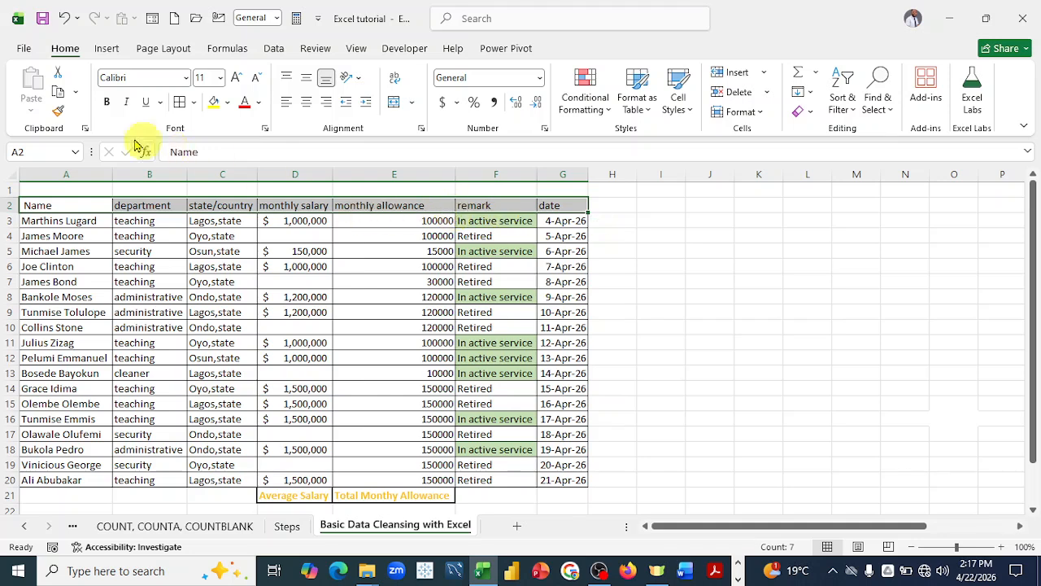
{"action": "left_click", "coordinate": [107, 103]}
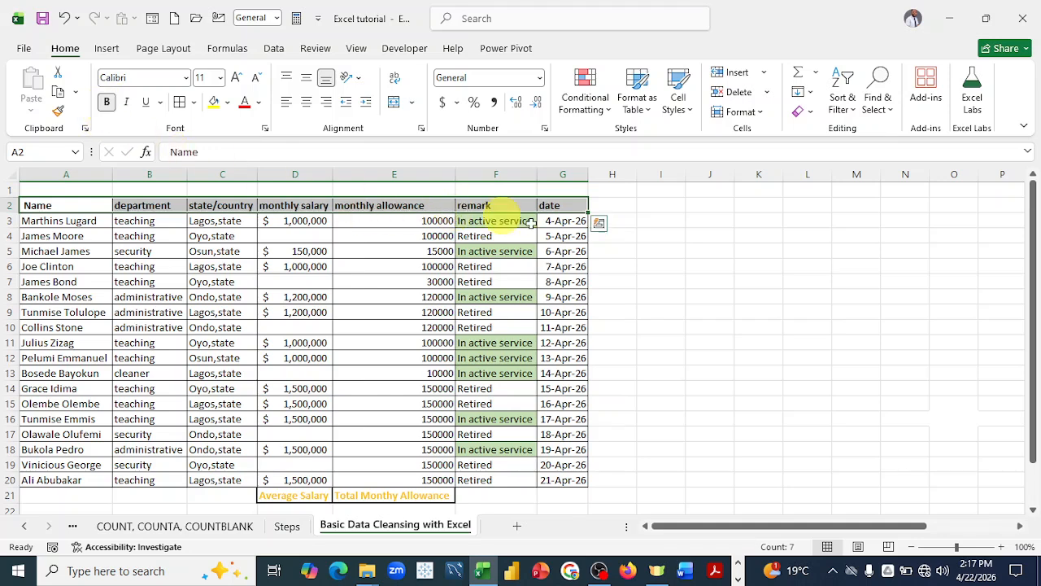
{"action": "left_click", "coordinate": [738, 260]}
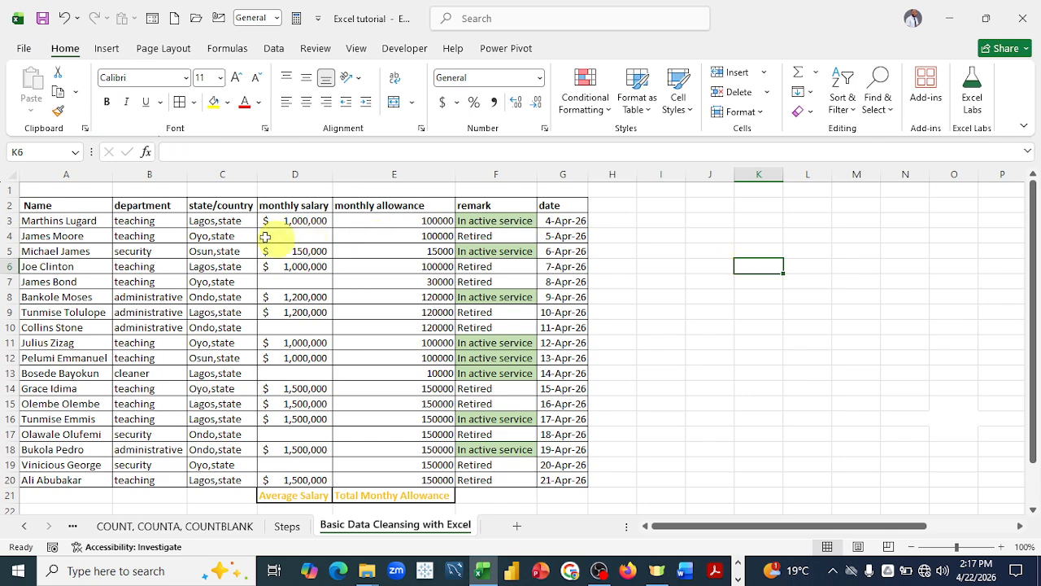
- Capitalize the header in cell B2 so it reads "Department"
{"action": "double_click", "coordinate": [119, 205]}
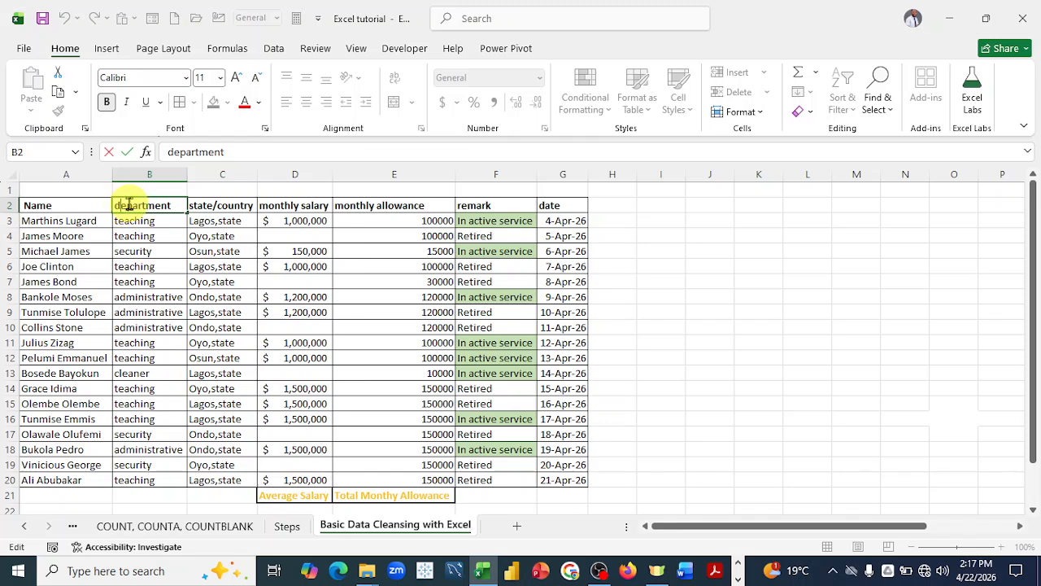
{"action": "key", "text": "BackSpace"}
{"action": "type", "text": "D"}
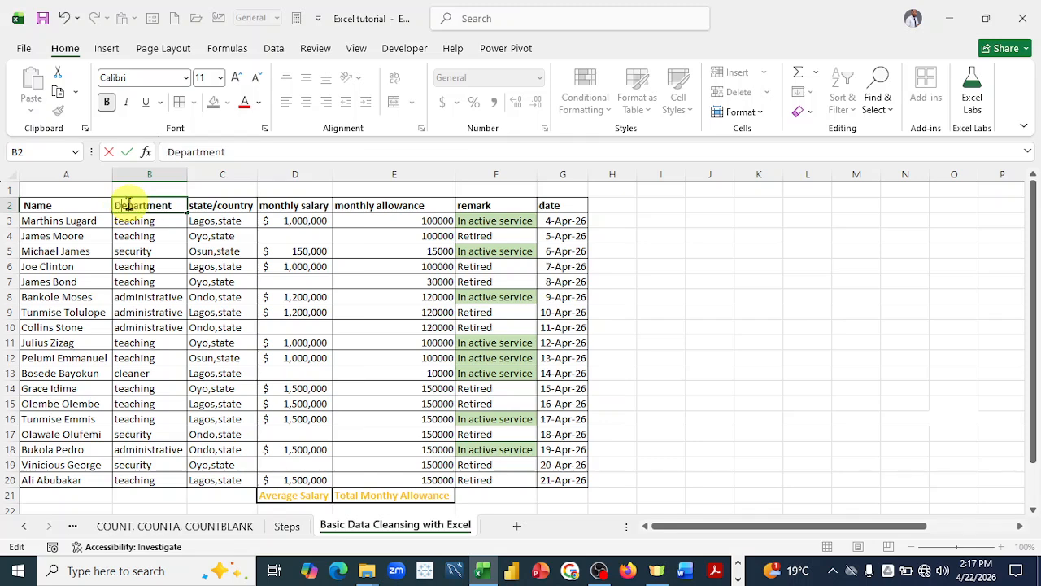
{"action": "left_click", "coordinate": [303, 297]}
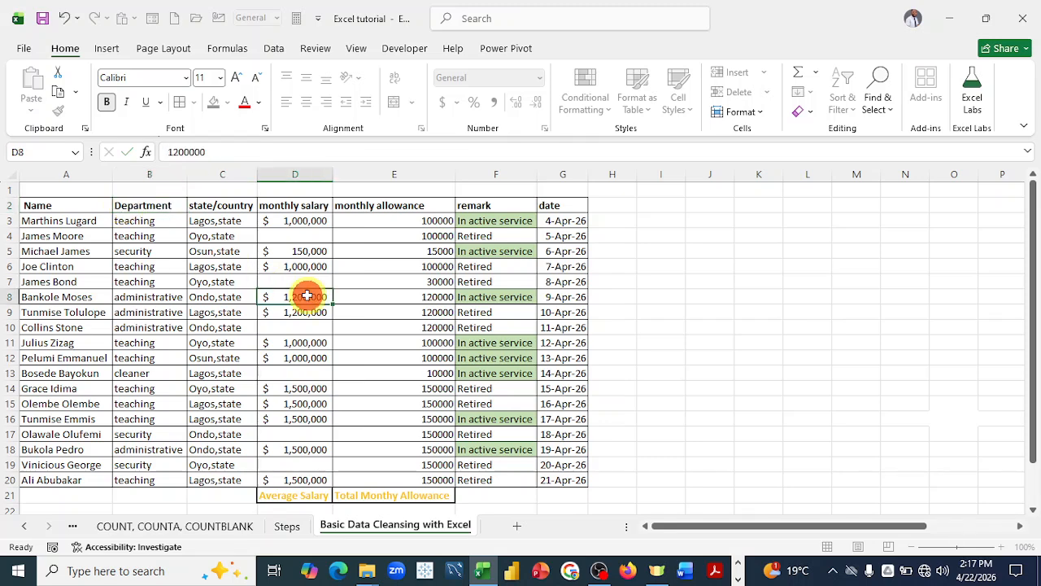
- Capitalize both words of the header in cell C2 so it reads "State/Country"
{"action": "double_click", "coordinate": [195, 206]}
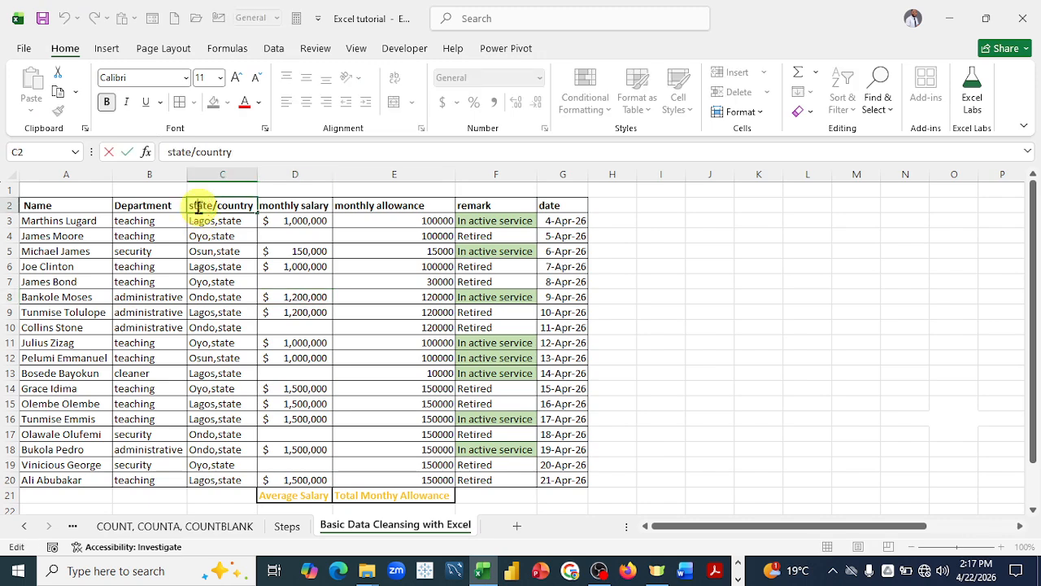
{"action": "left_click", "coordinate": [197, 208]}
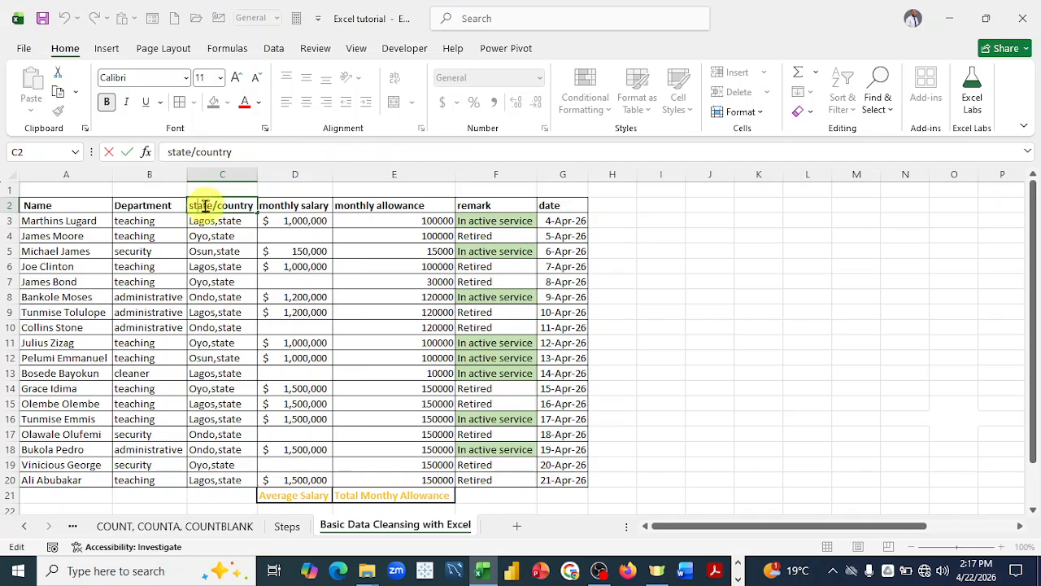
{"action": "left_click", "coordinate": [195, 207]}
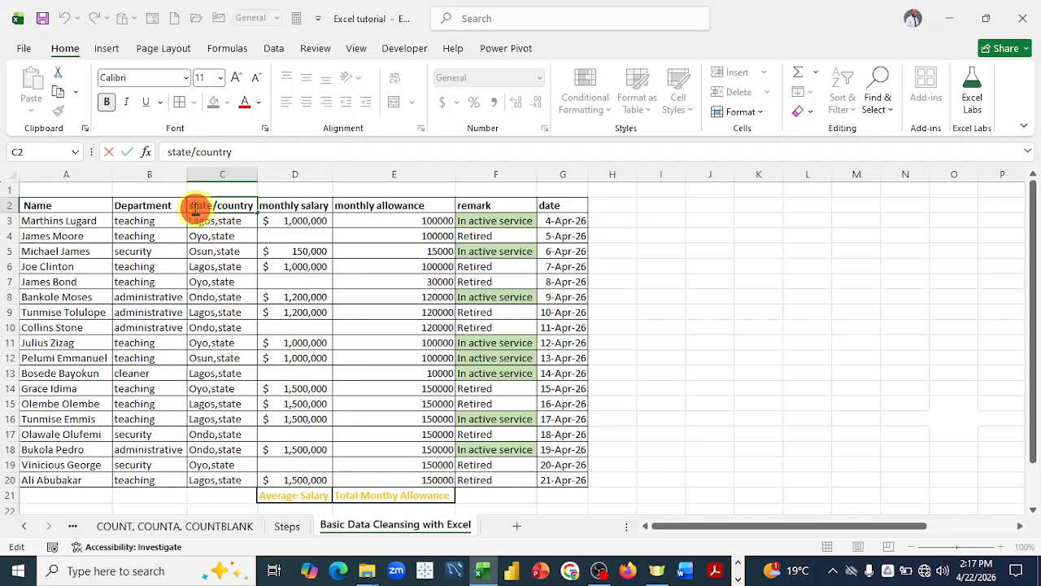
{"action": "key", "text": "BackSpace"}
{"action": "type", "text": "S"}
{"action": "left_click", "coordinate": [308, 265]}
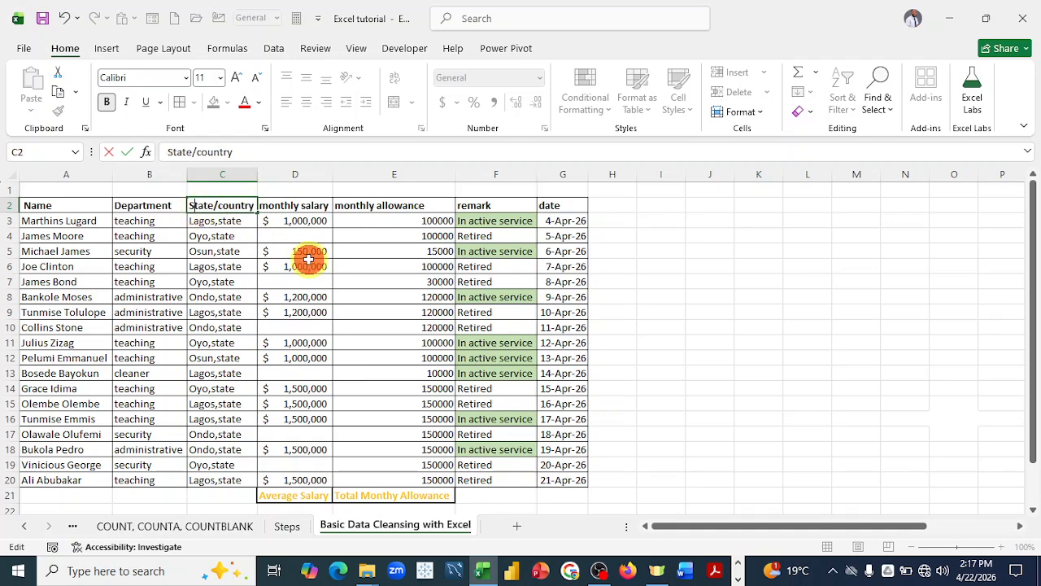
{"action": "double_click", "coordinate": [222, 205]}
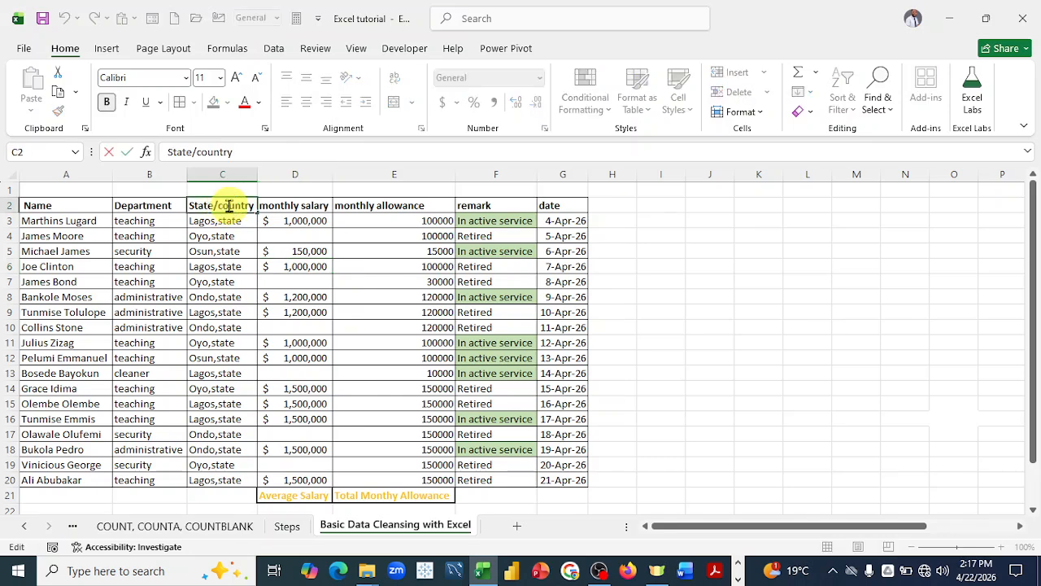
{"action": "key", "text": "Delete"}
{"action": "type", "text": "C"}
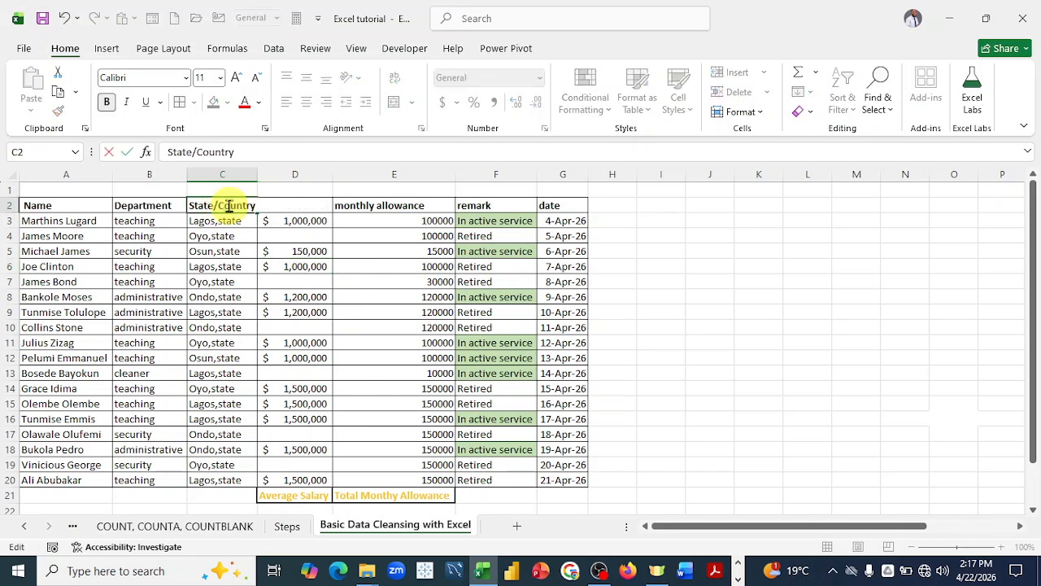
{"action": "left_click", "coordinate": [406, 265]}
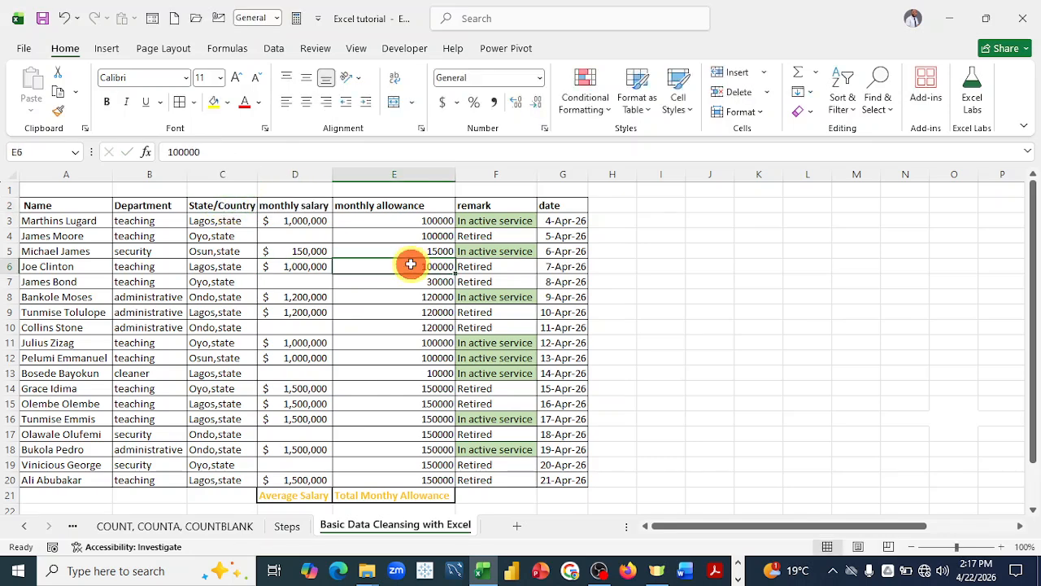
- Capitalize the first letter of the header in cell D2 so it reads "Monthly salary"
{"action": "double_click", "coordinate": [273, 206]}
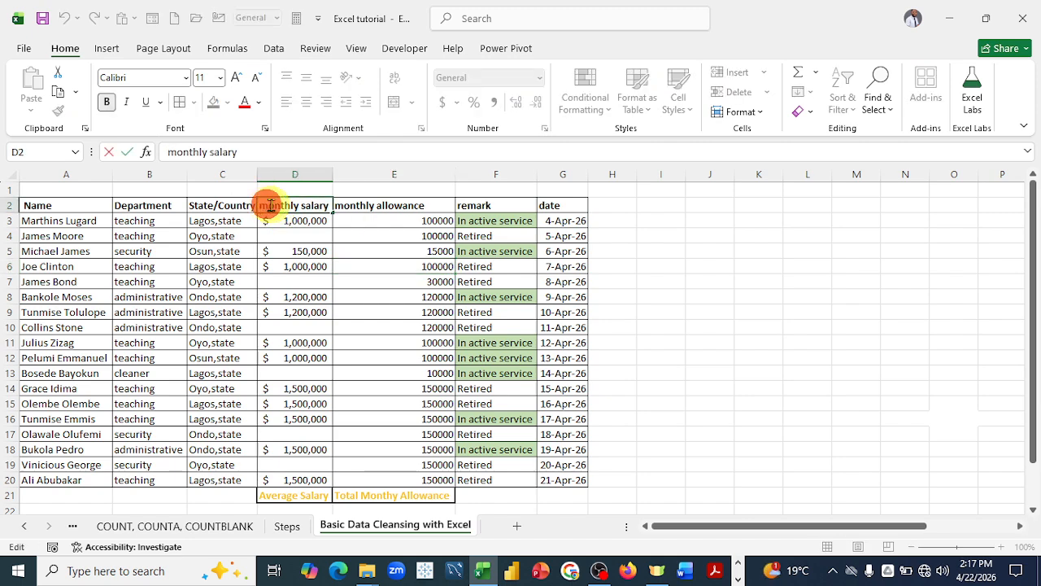
{"action": "key", "text": "Delete"}
{"action": "type", "text": "m"}
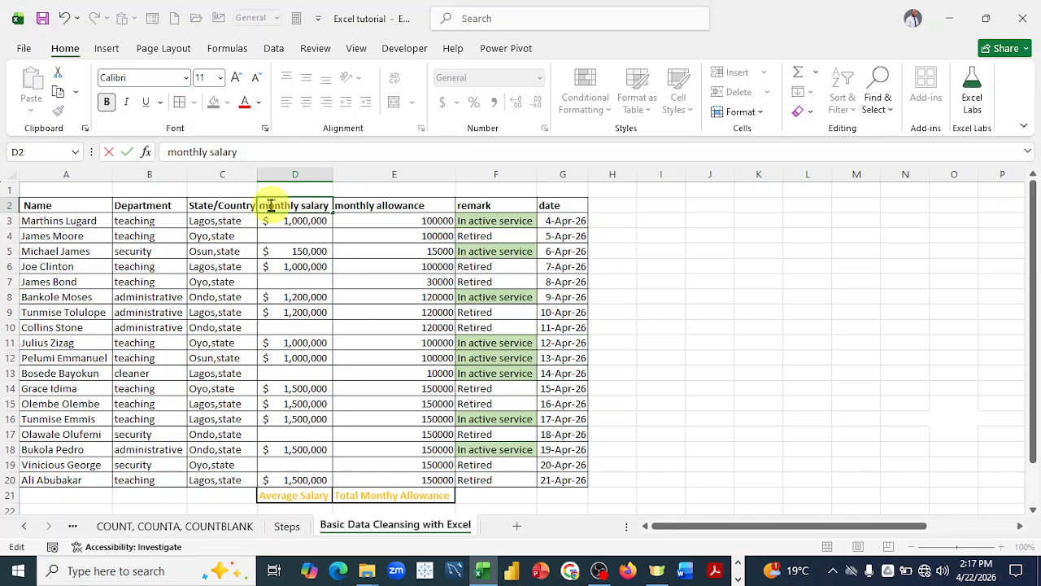
{"action": "key", "text": "BackSpace"}
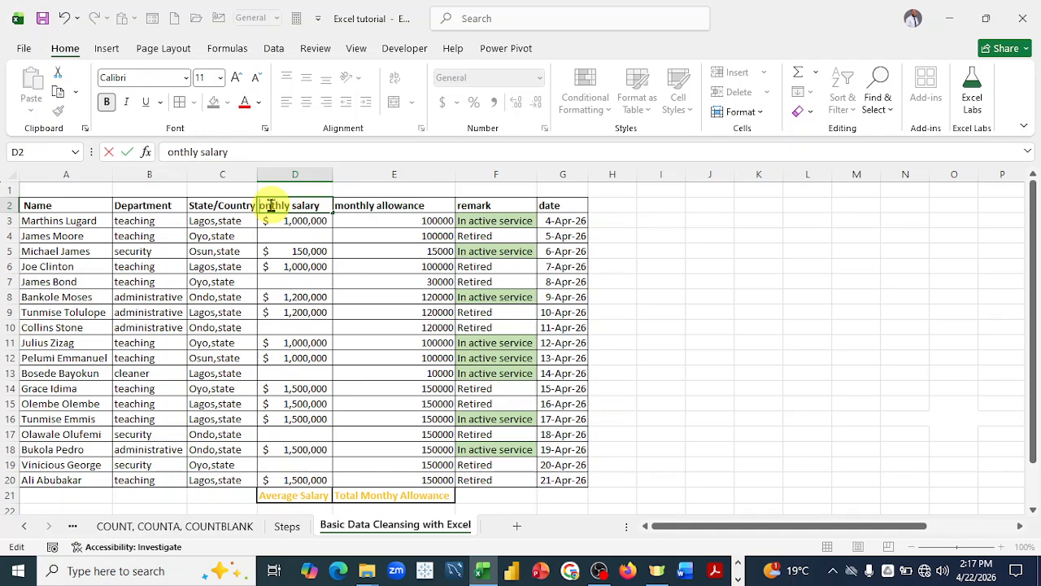
{"action": "type", "text": "M"}
{"action": "left_click", "coordinate": [440, 265]}
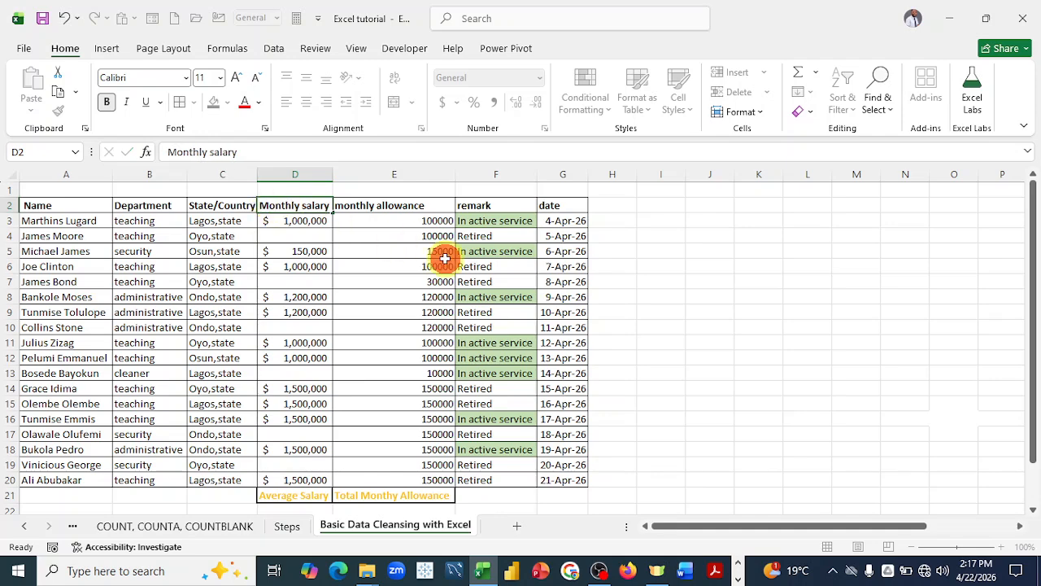
- Capitalize the first letter of the header in cell E2 so it reads "Monthly allowance"
{"action": "double_click", "coordinate": [346, 205]}
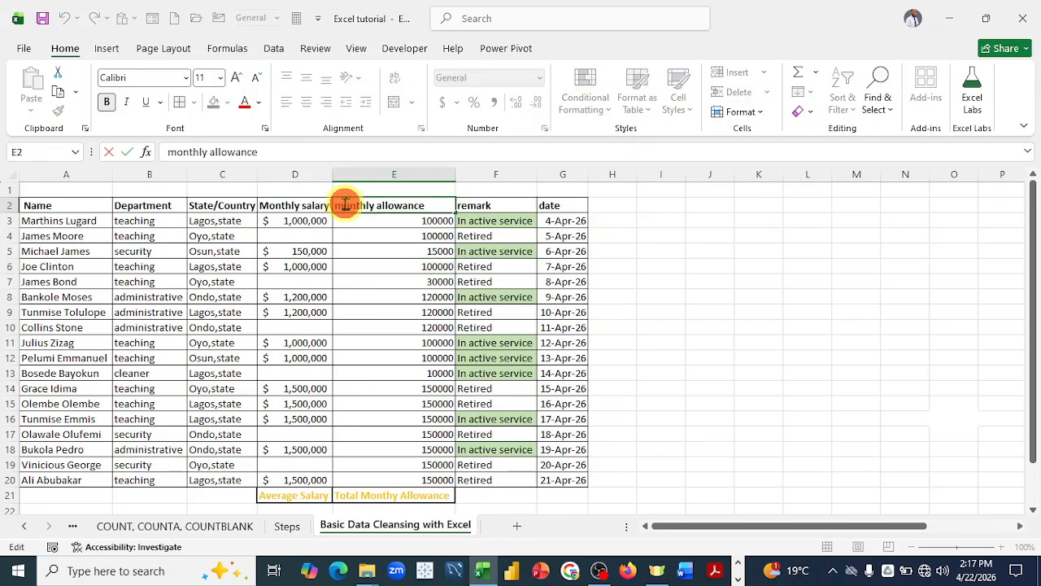
{"action": "key", "text": "BackSpace"}
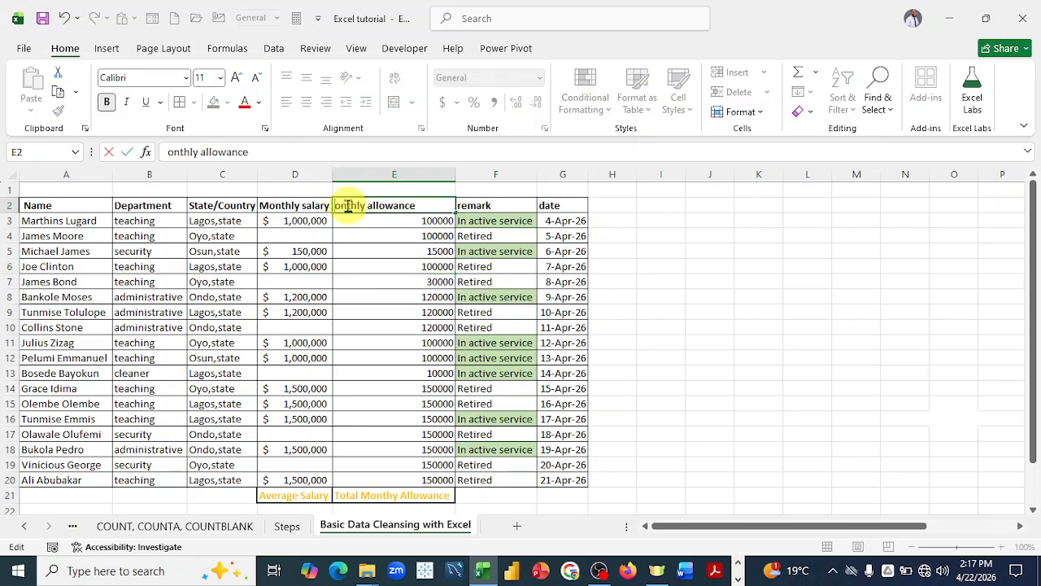
{"action": "type", "text": "m"}
{"action": "key", "text": "BackSpace"}
{"action": "type", "text": "M"}
{"action": "left_click", "coordinate": [486, 205]}
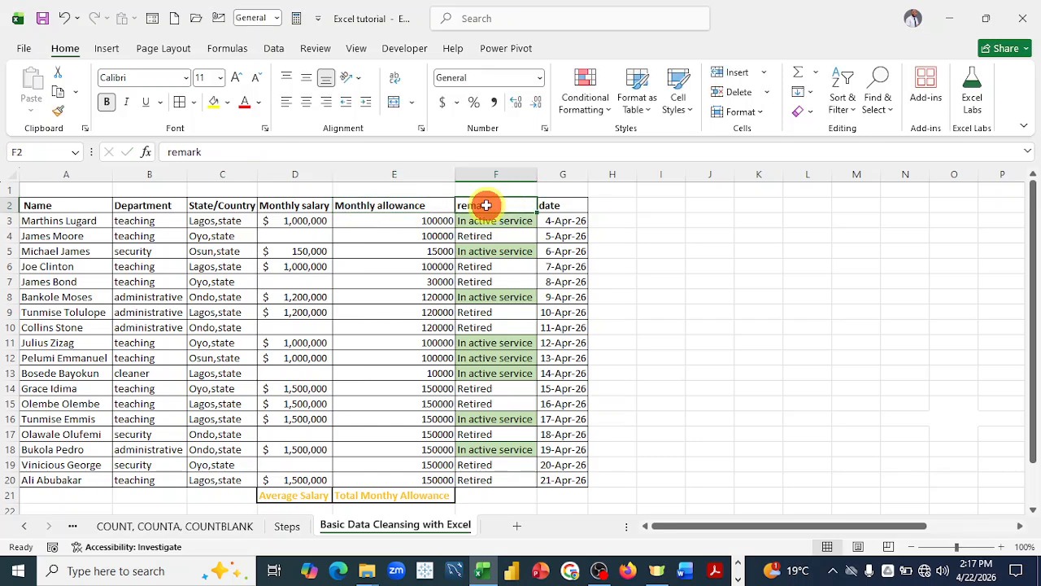
- Capitalize the header in cell F2 so it reads "Remark"
{"action": "double_click", "coordinate": [466, 206]}
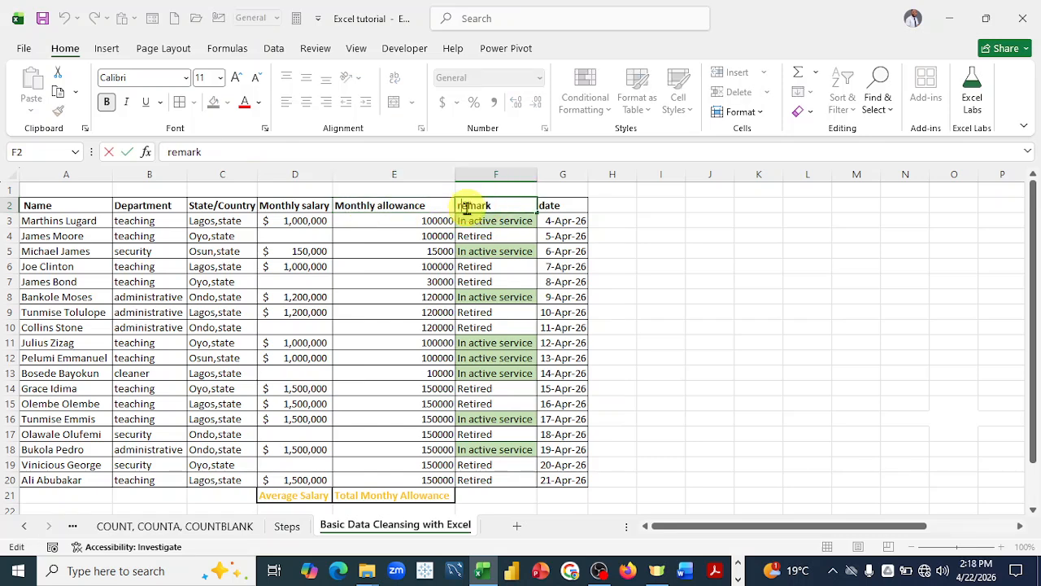
{"action": "key", "text": "BackSpace"}
{"action": "type", "text": "R"}
{"action": "left_click", "coordinate": [646, 234]}
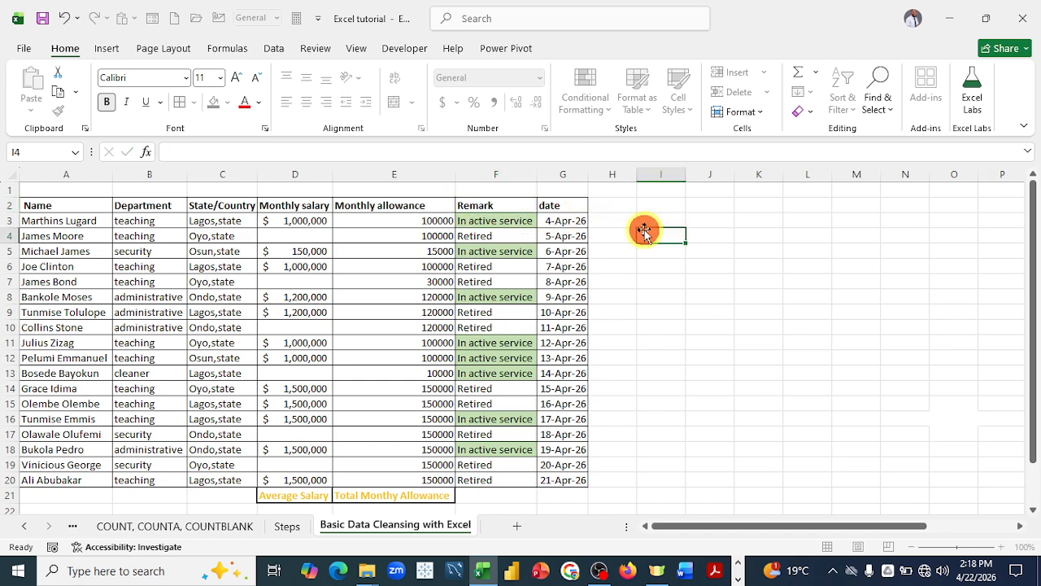
- Capitalize the first letter of the header in cell G2 so it reads "Date"
{"action": "double_click", "coordinate": [545, 205]}
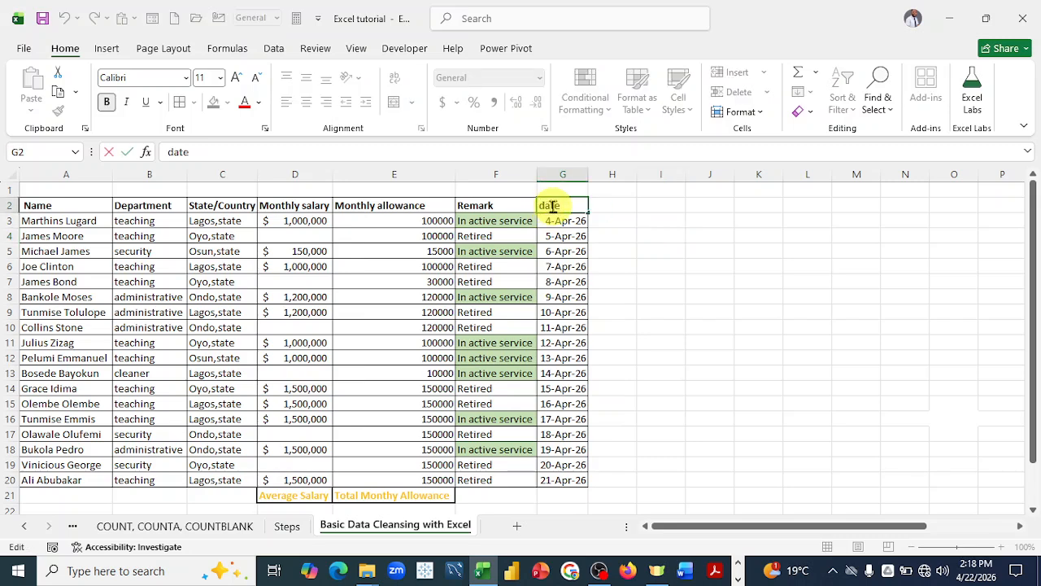
{"action": "left_click", "coordinate": [548, 206]}
{"action": "key", "text": "BackSpace"}
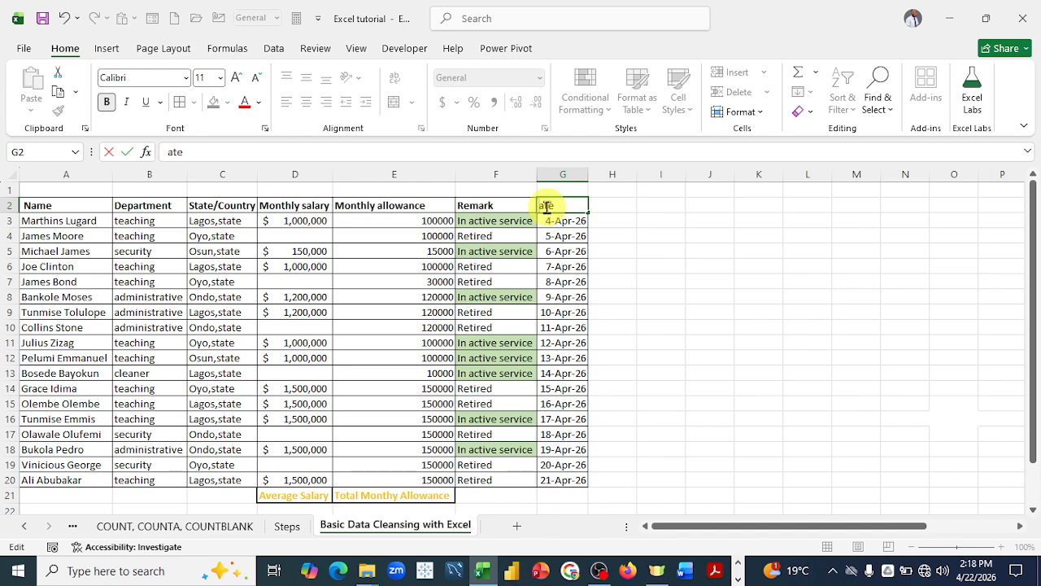
{"action": "type", "text": "D"}
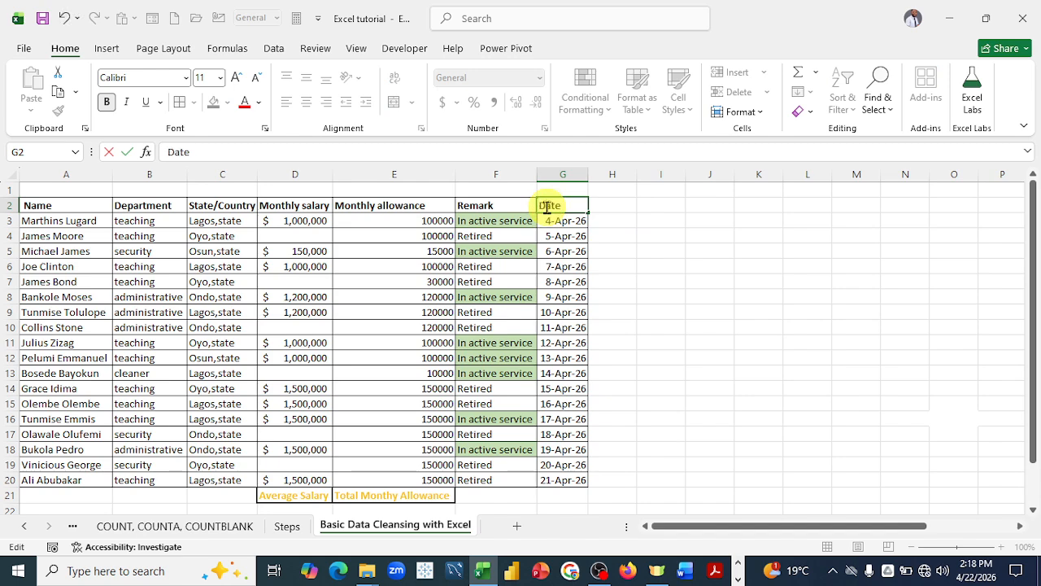
{"action": "left_click", "coordinate": [692, 262]}
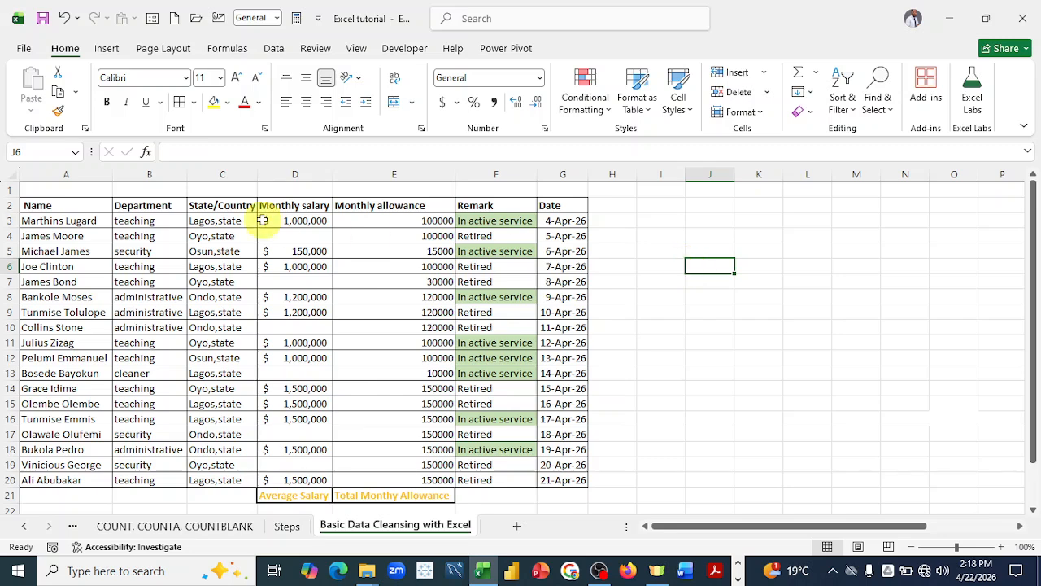
- Give the header cells A2:G2 a standard green fill and a white font color
{"action": "left_click_drag", "start_coordinate": [30, 203], "coordinate": [567, 209]}
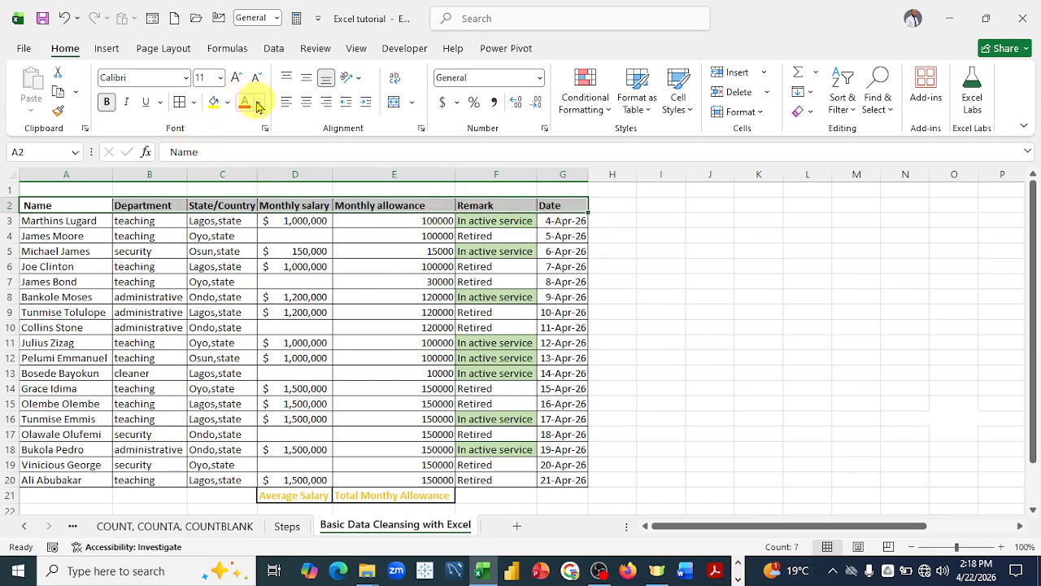
{"action": "left_click", "coordinate": [229, 104]}
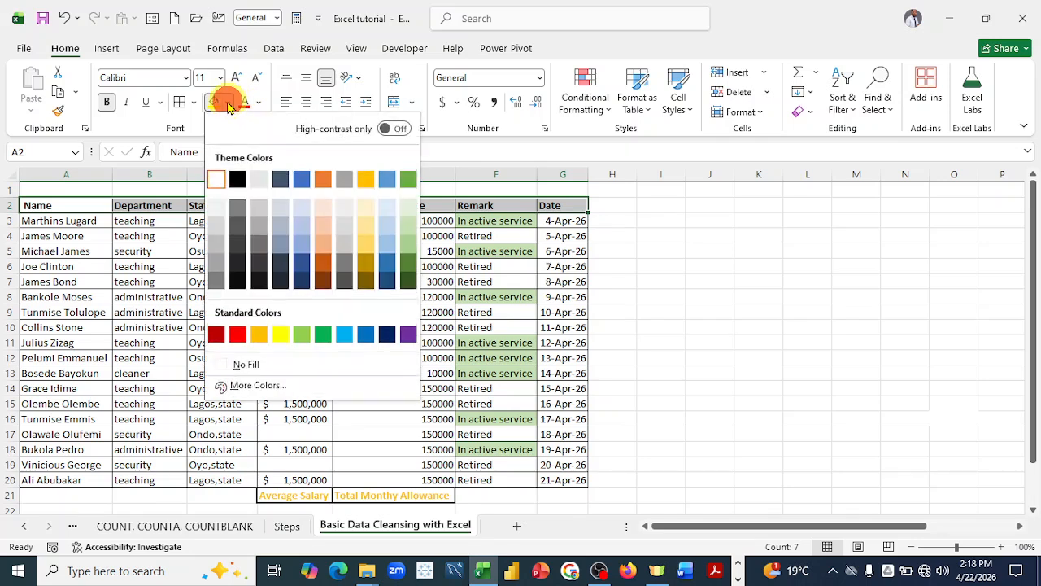
{"action": "left_click", "coordinate": [323, 336]}
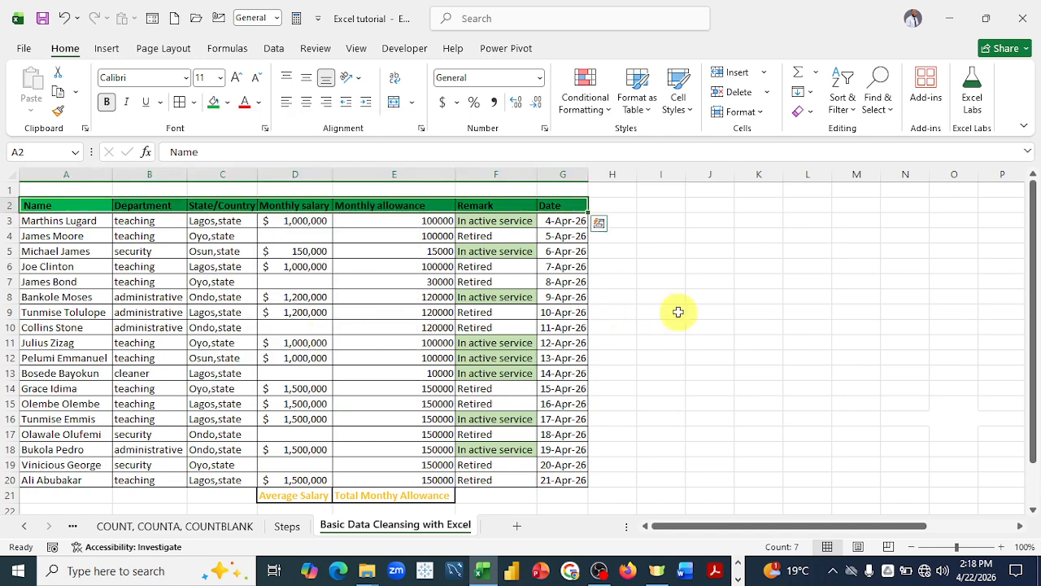
{"action": "left_click", "coordinate": [227, 103]}
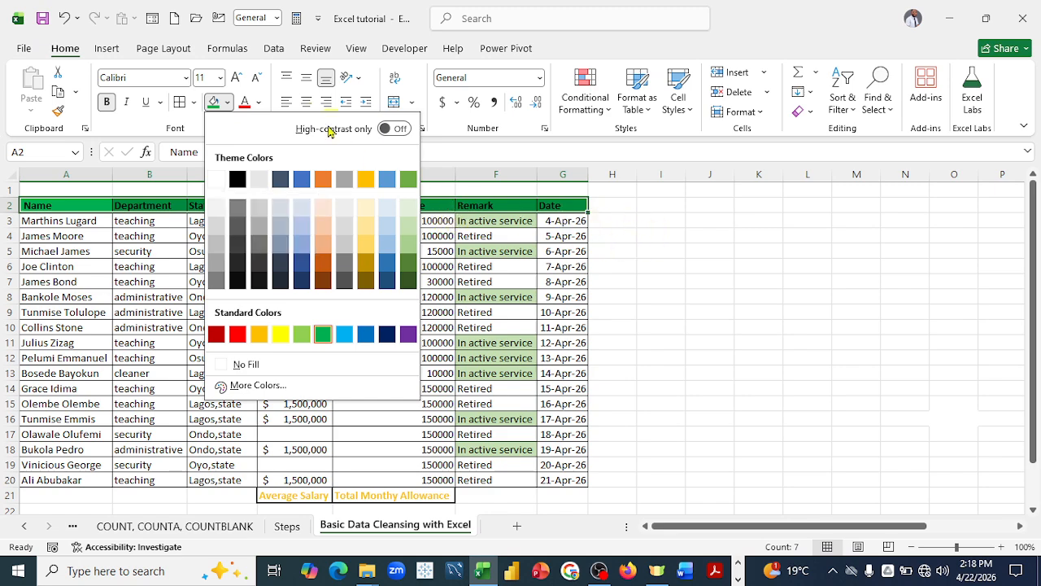
{"action": "left_click", "coordinate": [259, 102]}
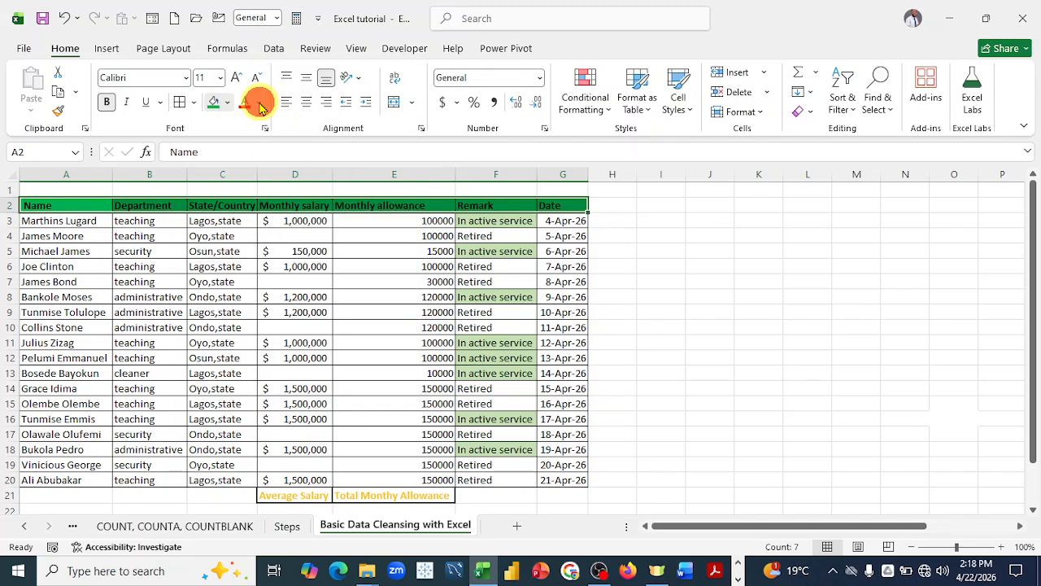
{"action": "left_click", "coordinate": [258, 102]}
{"action": "left_click", "coordinate": [248, 203]}
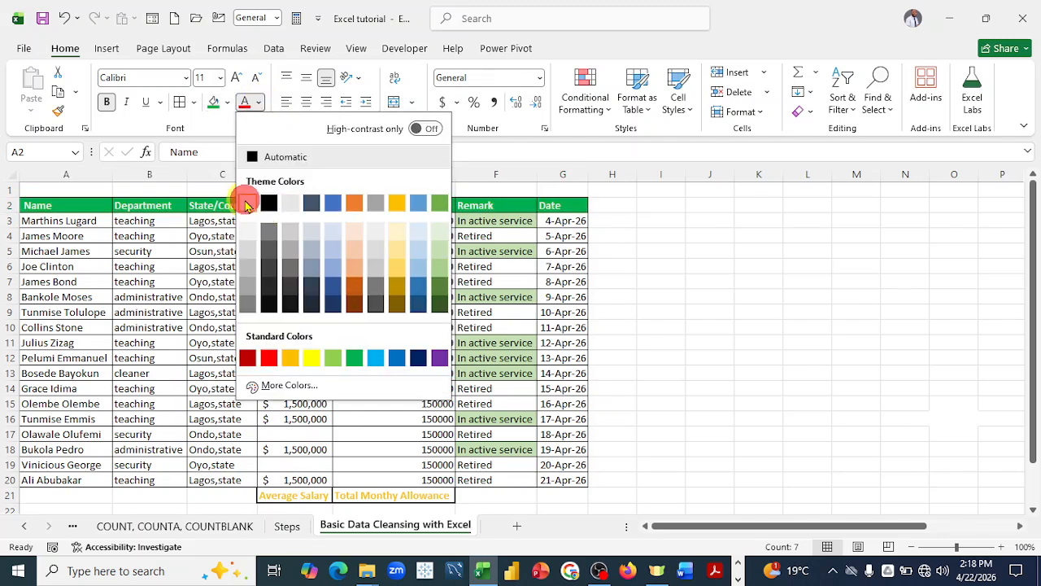
{"action": "left_click", "coordinate": [827, 262]}
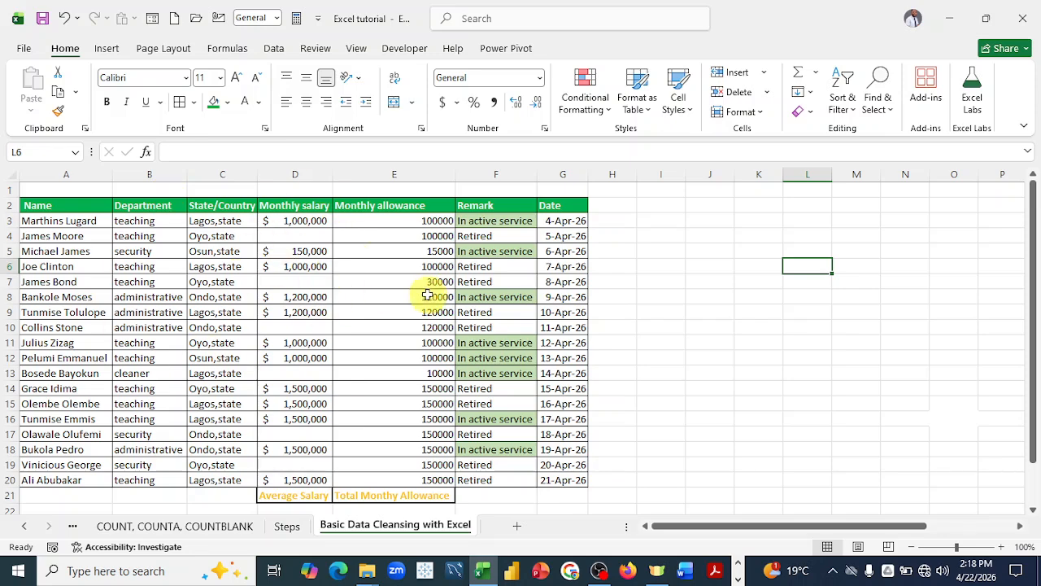
- Mark procedure 1 as done on the Steps sheet by filling cell M1 with black
{"action": "left_click", "coordinate": [287, 528]}
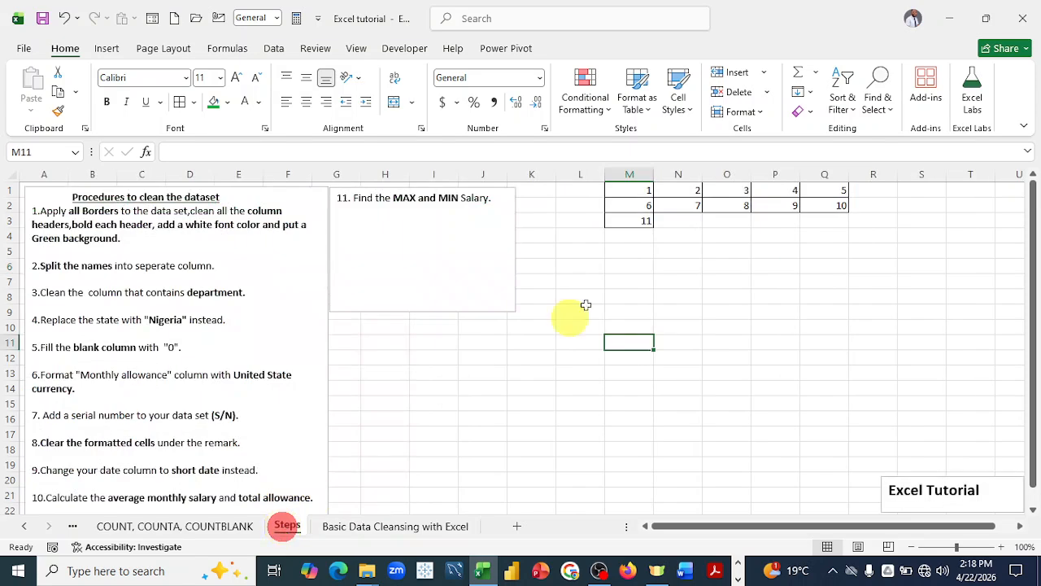
{"action": "left_click", "coordinate": [638, 192]}
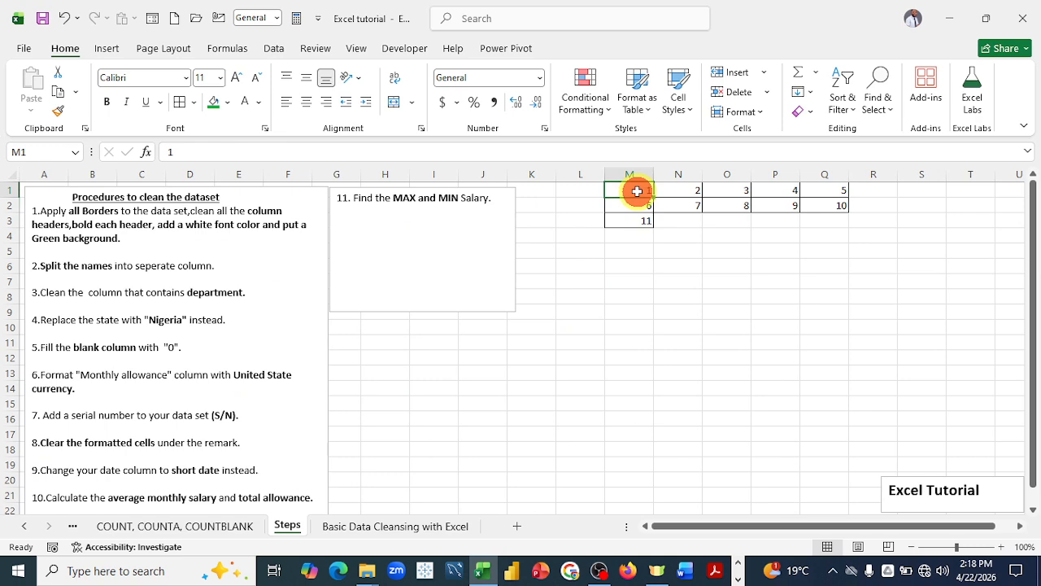
{"action": "left_click", "coordinate": [228, 106]}
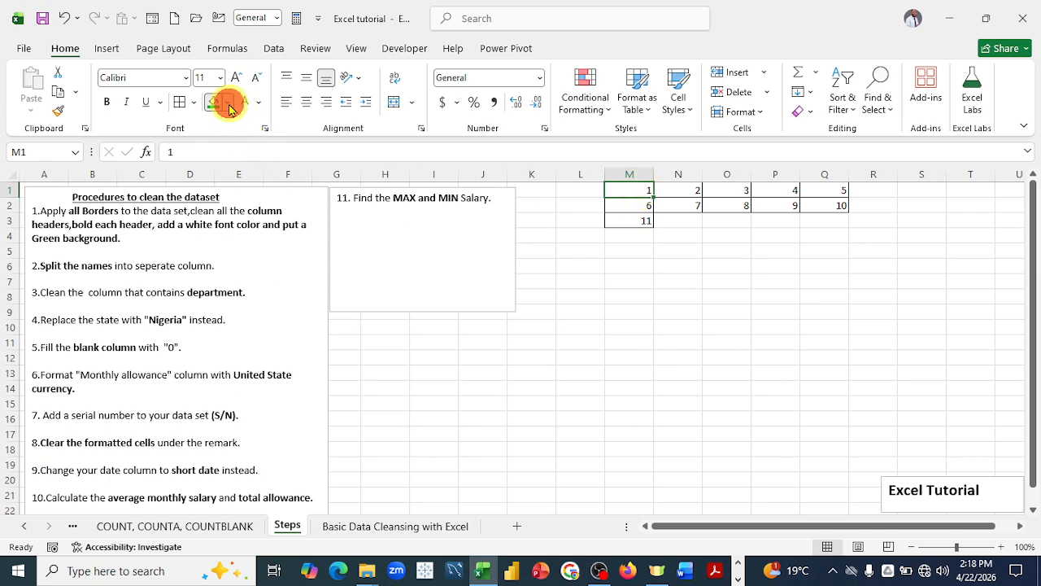
{"action": "left_click", "coordinate": [237, 174]}
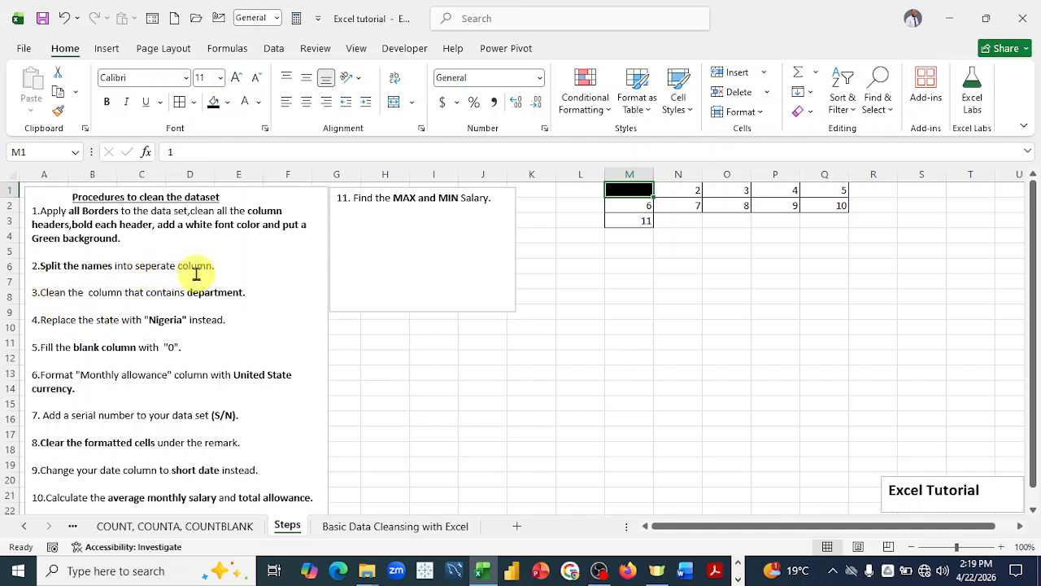
- Insert an empty column before the Department column on the Basic Data Cleansing with Excel sheet
{"action": "left_click", "coordinate": [355, 528]}
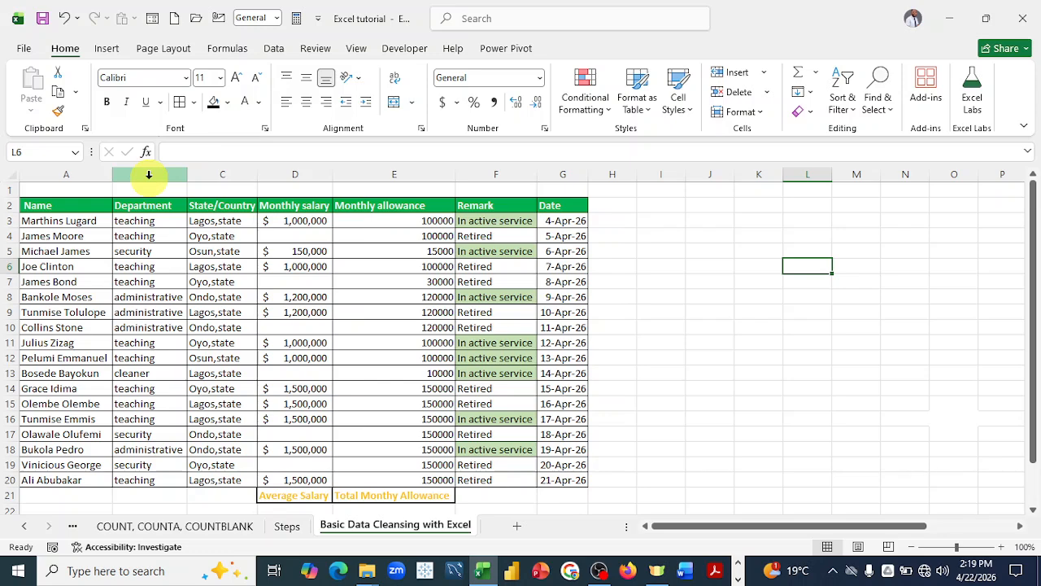
{"action": "left_click", "coordinate": [149, 175]}
{"action": "right_click", "coordinate": [148, 175]}
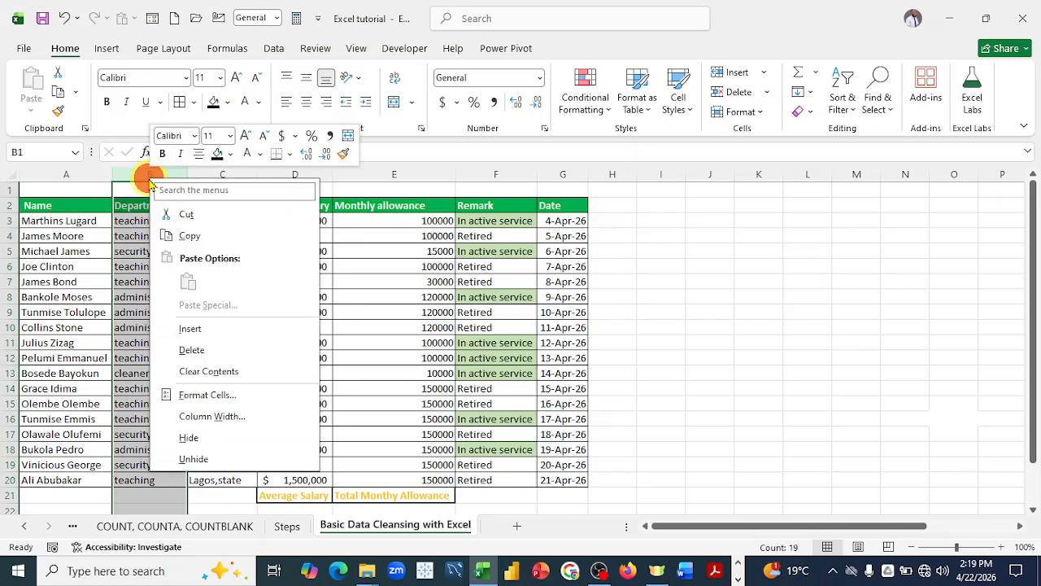
{"action": "left_click", "coordinate": [195, 328]}
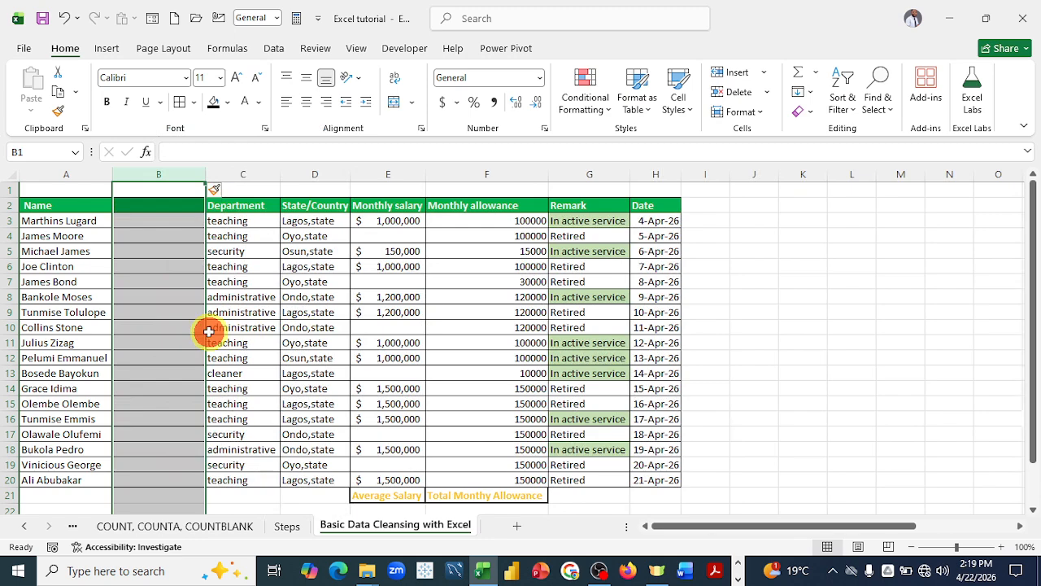
{"action": "left_click", "coordinate": [407, 346]}
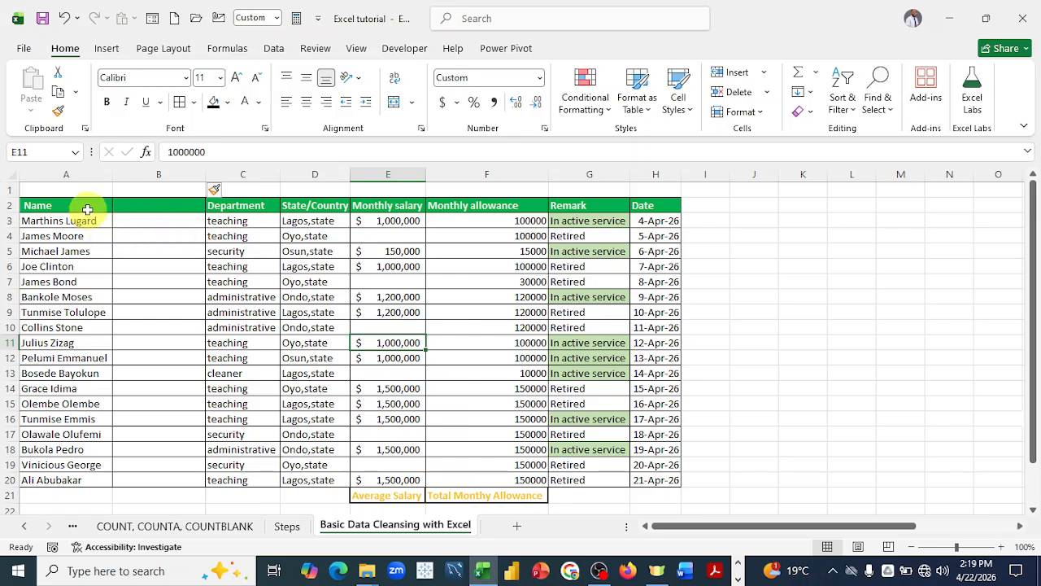
- Split the names in A3:A20 into two columns with Text to Columns, delimited by space, replacing the existing destination data
{"action": "left_click_drag", "start_coordinate": [39, 220], "coordinate": [50, 480]}
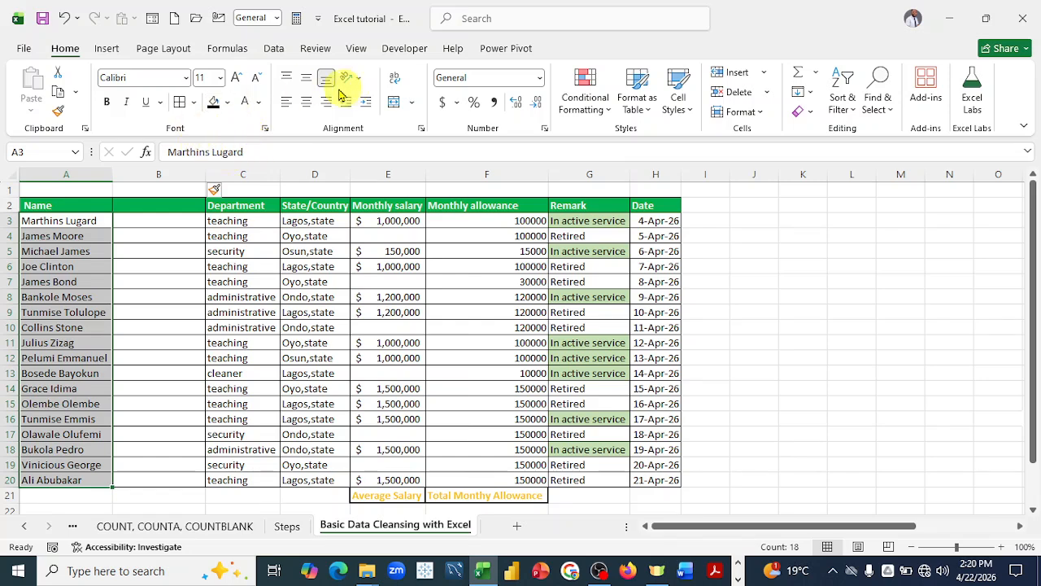
{"action": "left_click", "coordinate": [275, 51]}
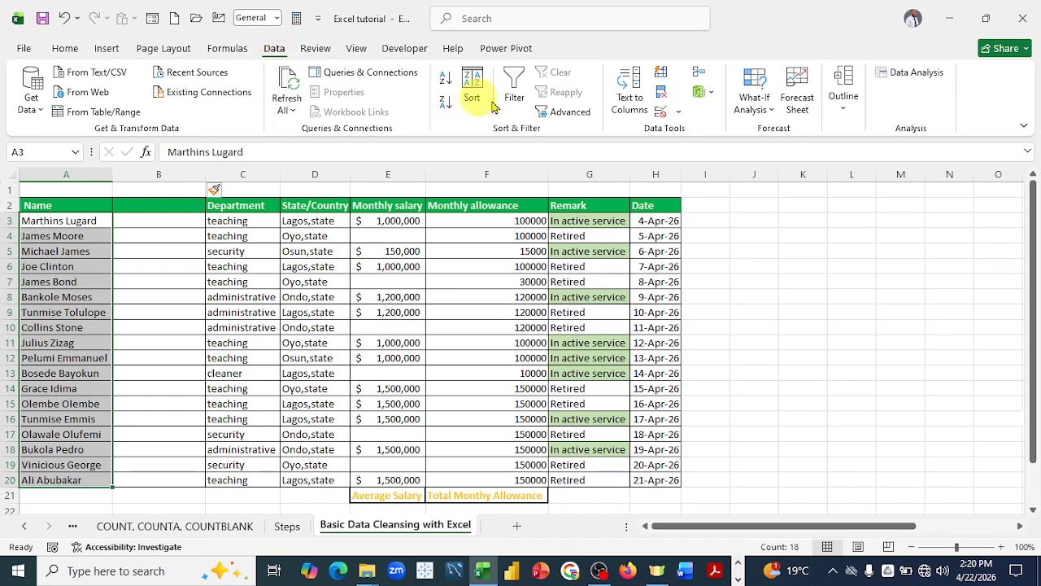
{"action": "left_click", "coordinate": [631, 103]}
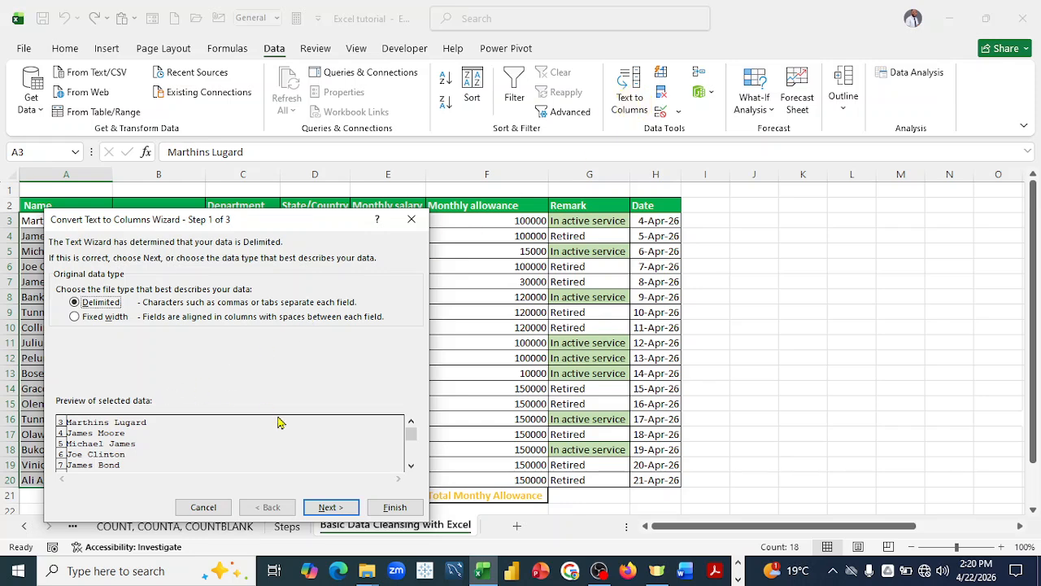
{"action": "left_click", "coordinate": [329, 508]}
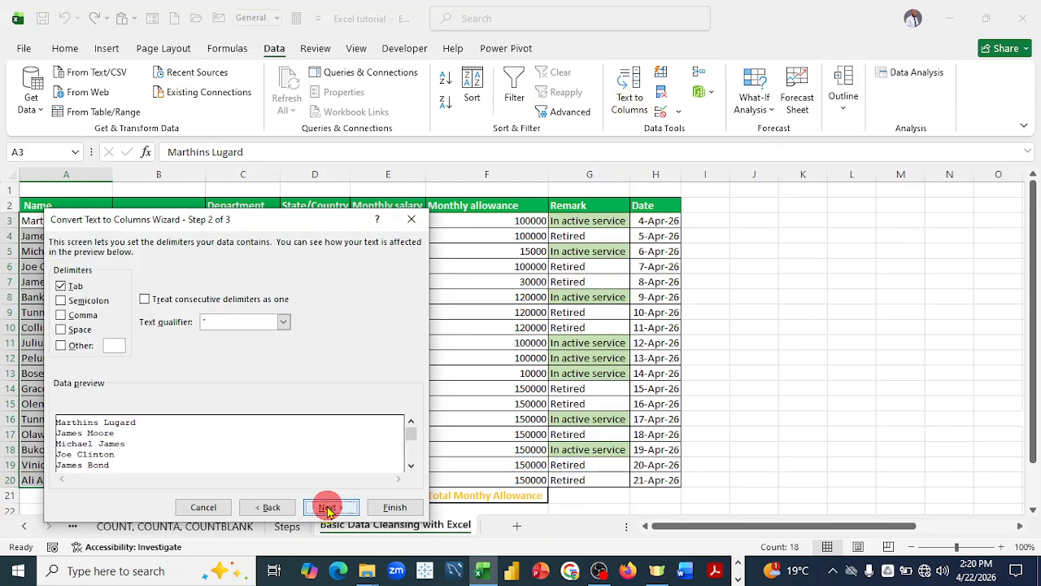
{"action": "left_click", "coordinate": [61, 329]}
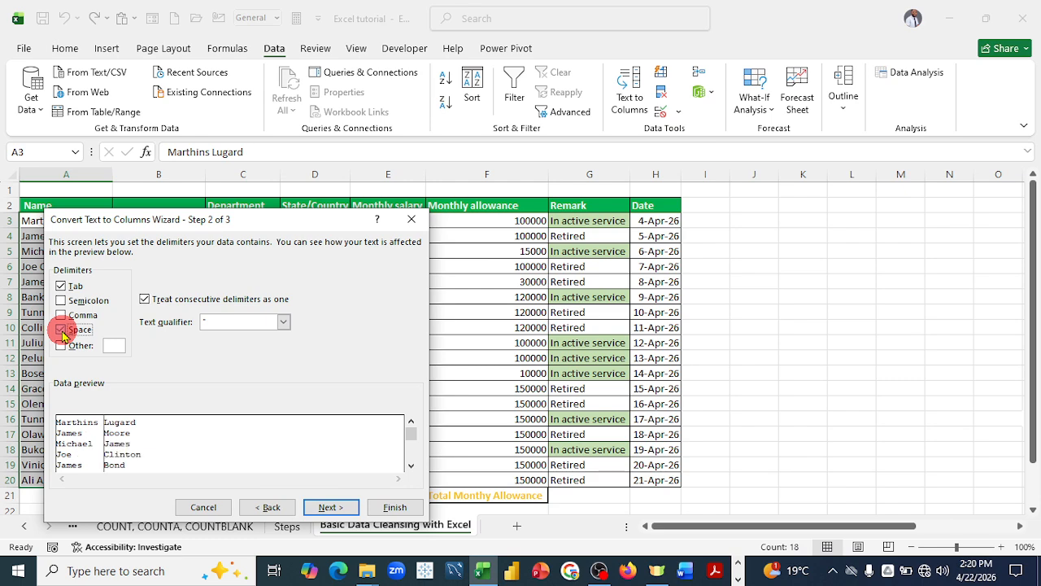
{"action": "left_click", "coordinate": [324, 506]}
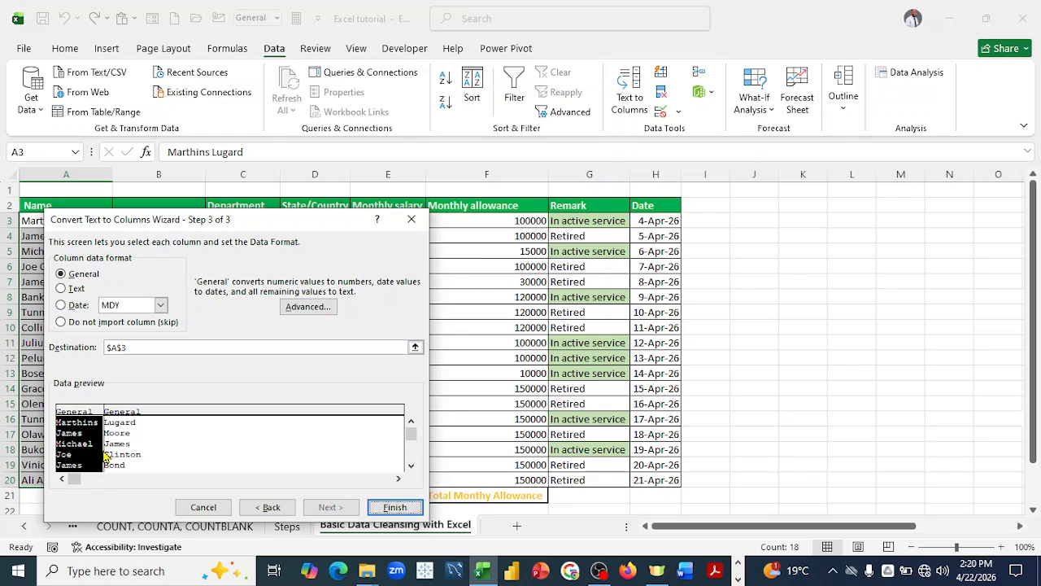
{"action": "left_click", "coordinate": [394, 507]}
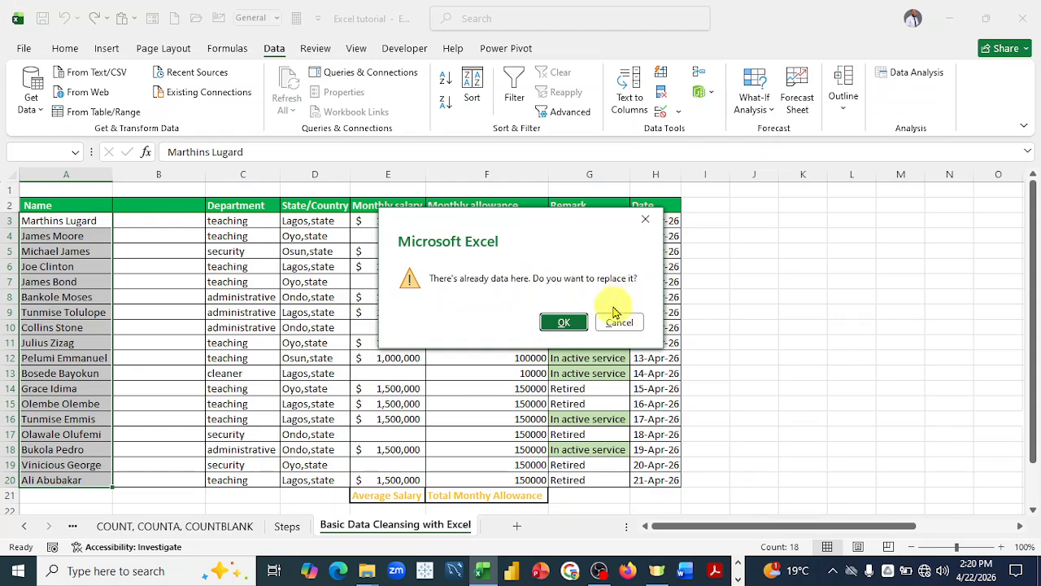
{"action": "left_click", "coordinate": [564, 323]}
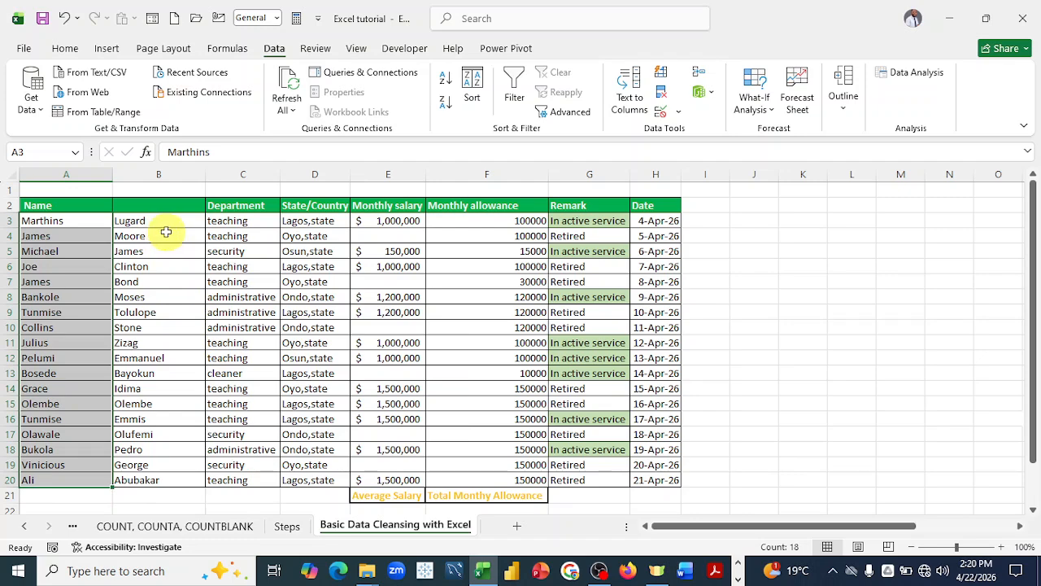
- Rename the header in A2 as "First Name" and enter "Last Name" as the header in B2
{"action": "double_click", "coordinate": [77, 206]}
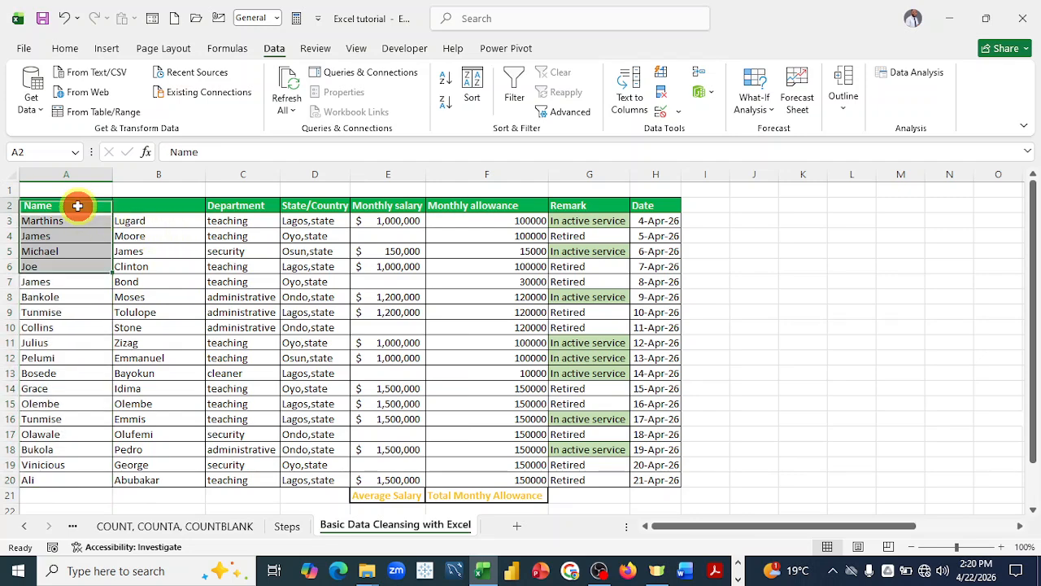
{"action": "key", "text": "BackSpace"}
{"action": "key", "text": "BackSpace"}
{"action": "key", "text": "BackSpace"}
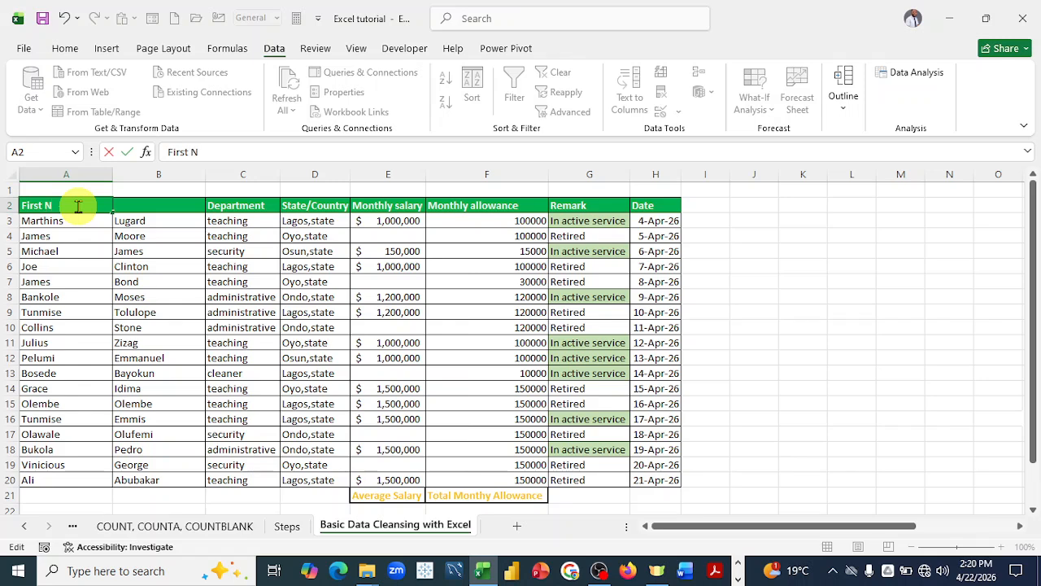
{"action": "left_click", "coordinate": [138, 209]}
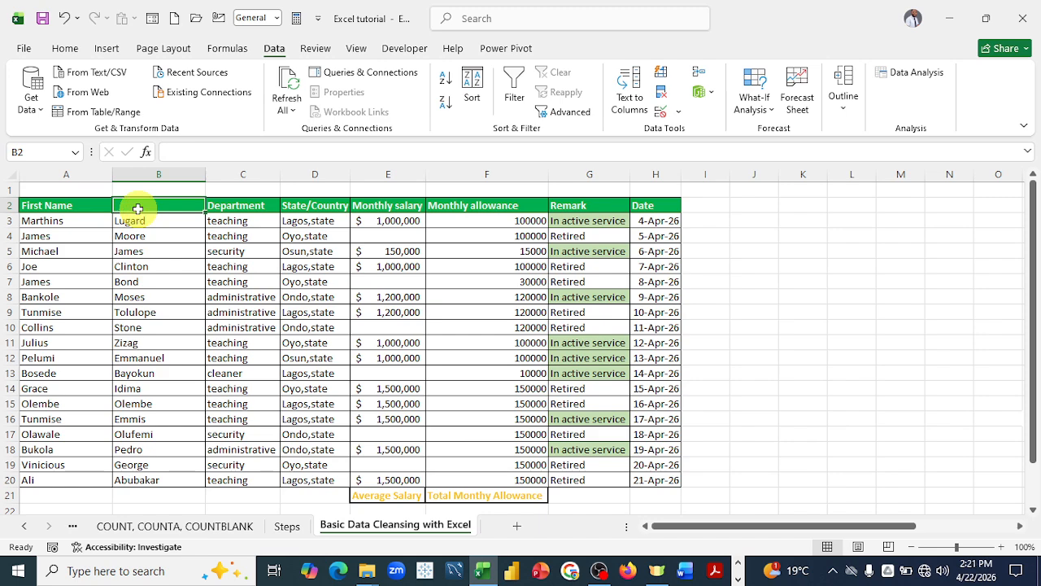
{"action": "type", "text": "Last Name"}
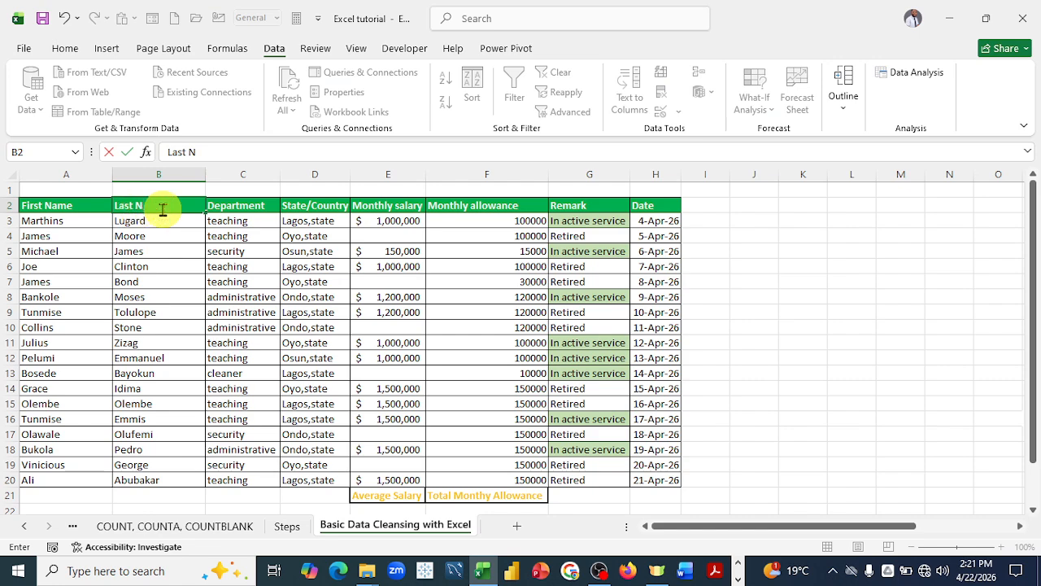
{"action": "left_click", "coordinate": [209, 293]}
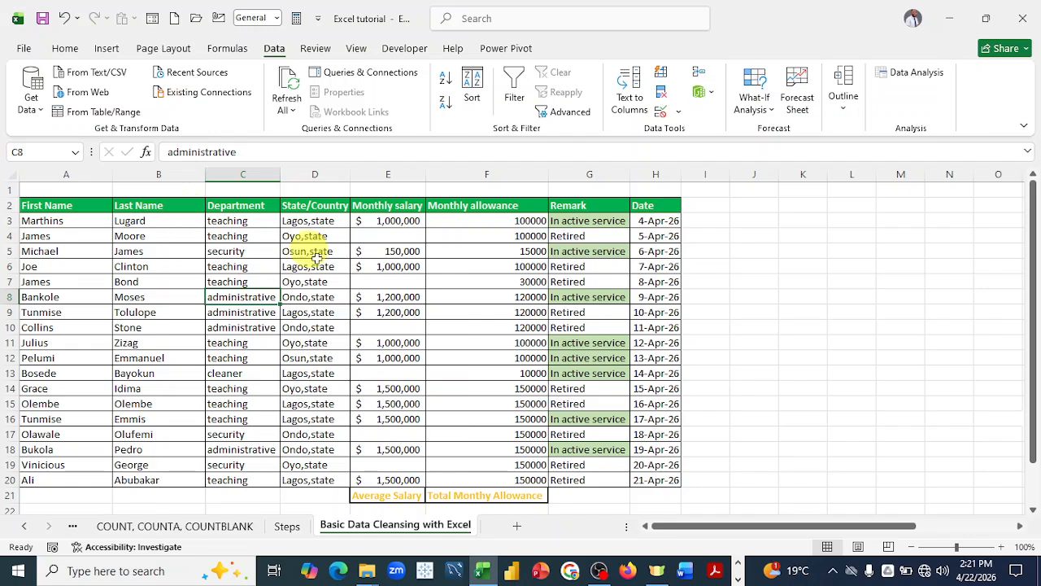
- Mark procedure 2 as done on the Steps sheet by filling cell N1 with black
{"action": "left_click", "coordinate": [288, 527]}
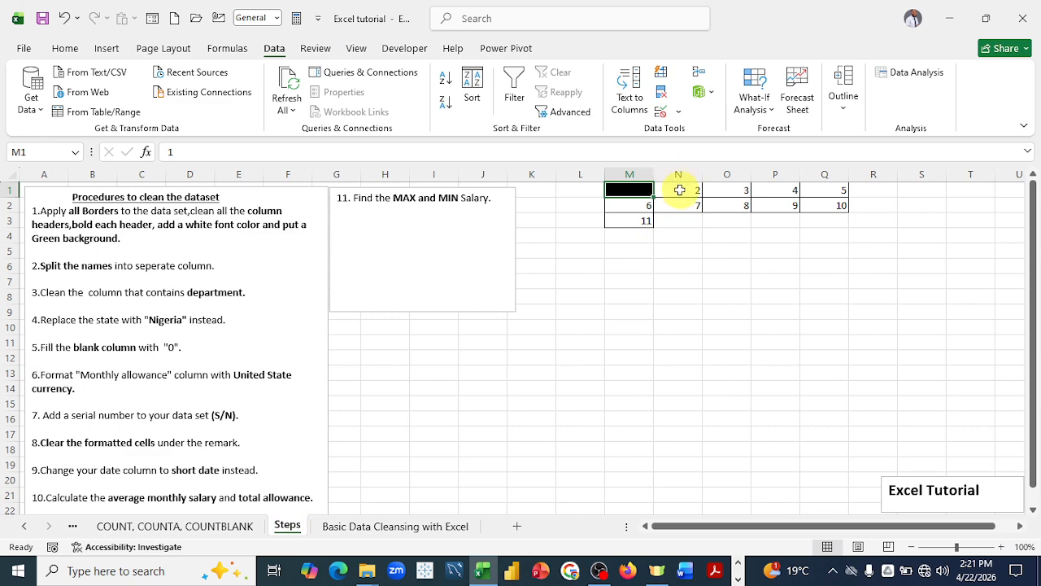
{"action": "left_click", "coordinate": [677, 190]}
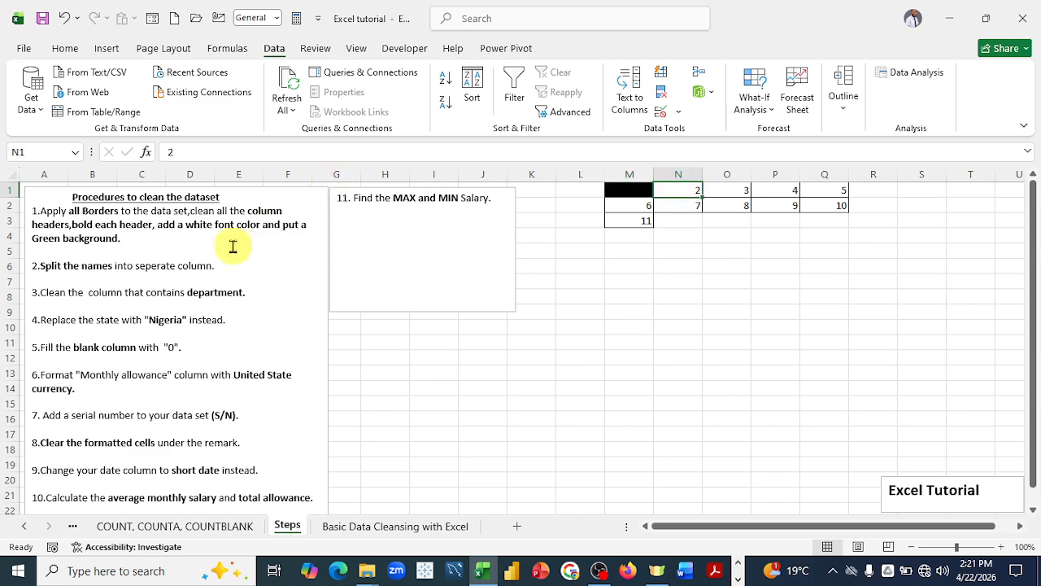
{"action": "left_click", "coordinate": [67, 50]}
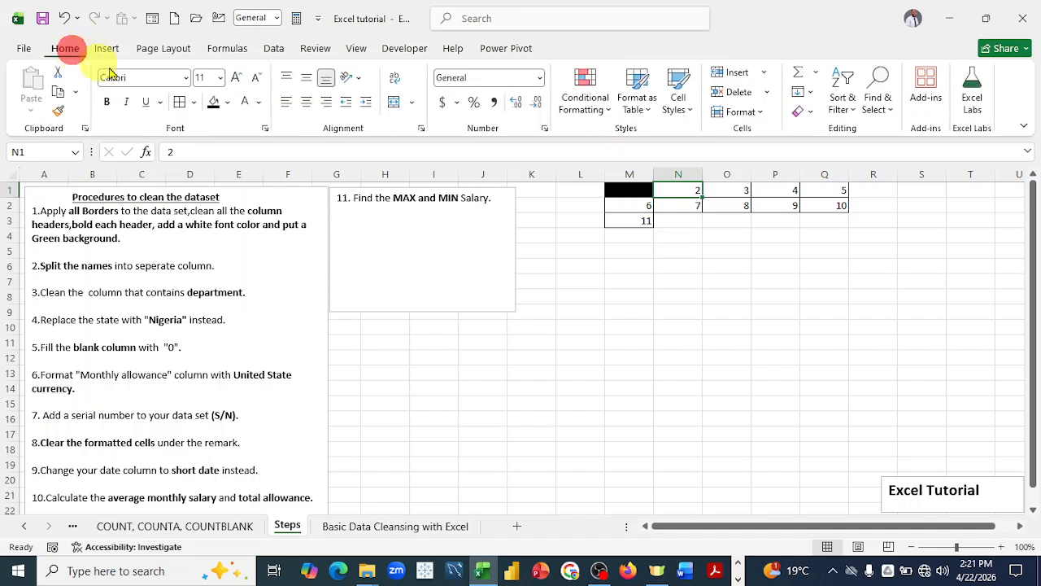
{"action": "left_click", "coordinate": [213, 105]}
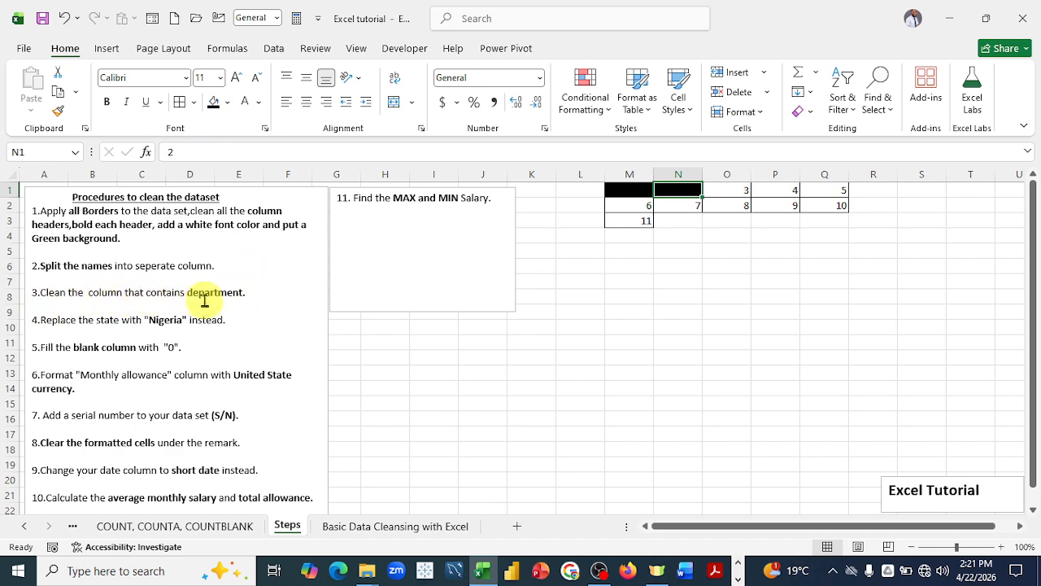
- Insert an empty column before the State/Country column on the Basic Data Cleansing with Excel sheet
{"action": "left_click", "coordinate": [383, 524]}
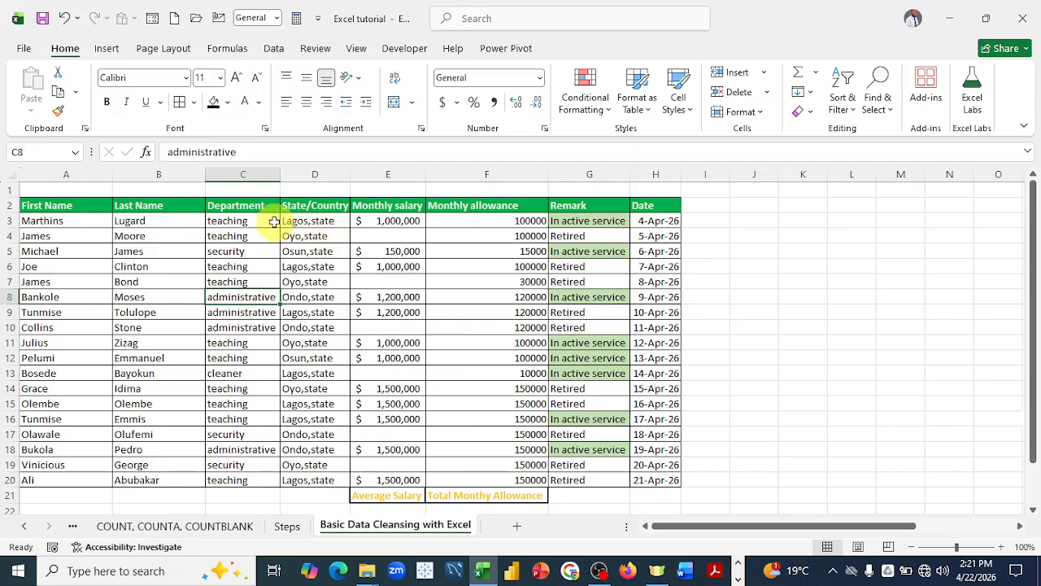
{"action": "left_click", "coordinate": [309, 172]}
{"action": "right_click", "coordinate": [309, 178]}
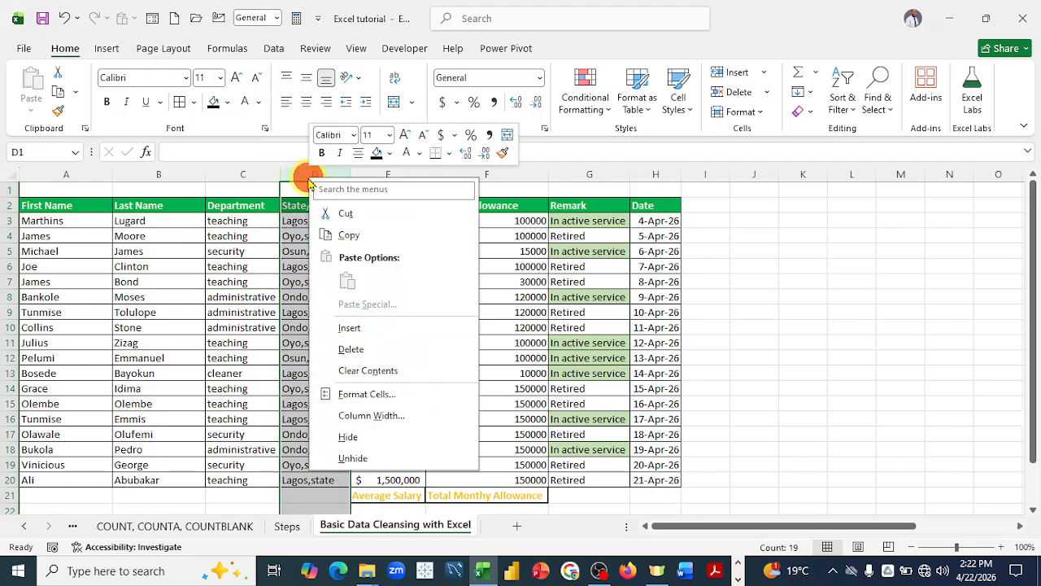
{"action": "left_click", "coordinate": [353, 330]}
{"action": "left_click", "coordinate": [533, 395]}
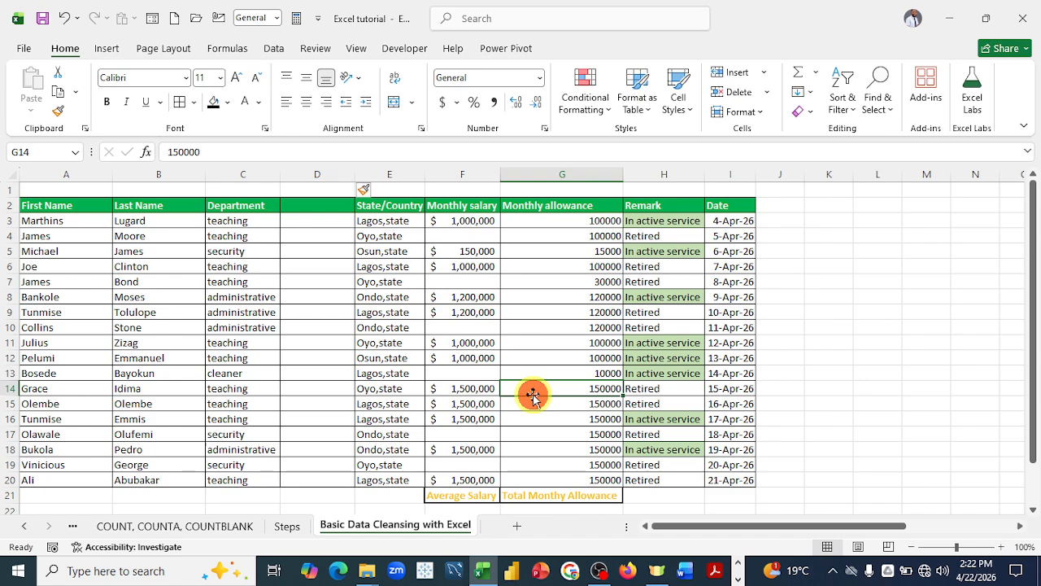
- Enter =PROPER(C3) in D3 to capitalize the department name and fill the formula down the rest of the column
{"action": "left_click", "coordinate": [290, 222]}
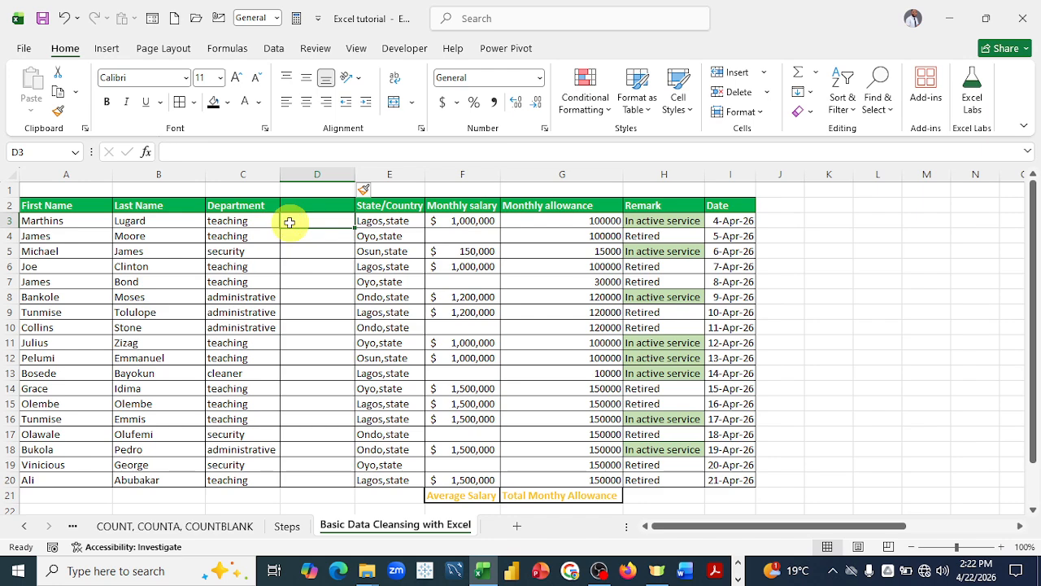
{"action": "type", "text": "="}
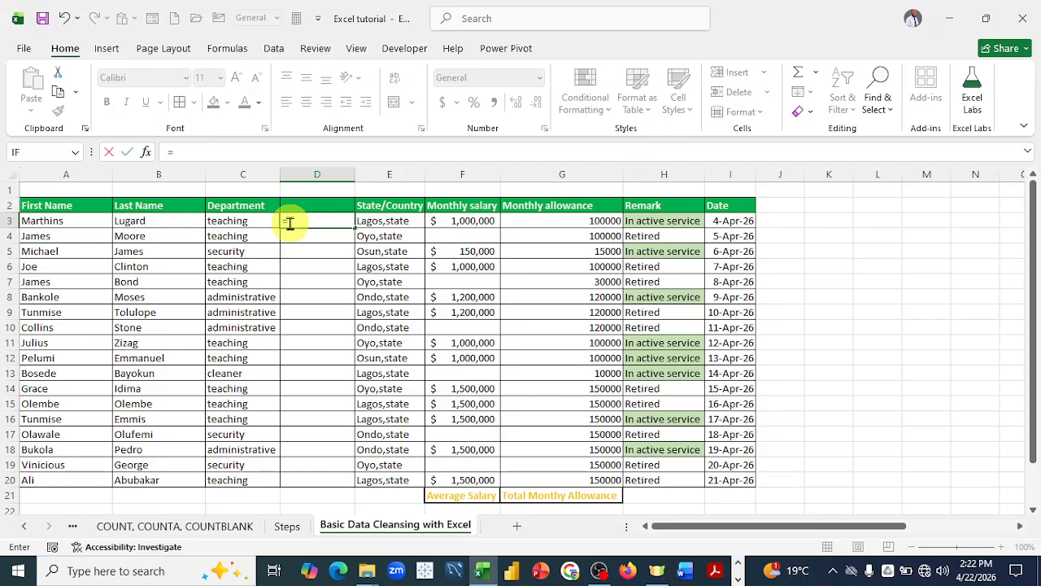
{"action": "type", "text": "p"}
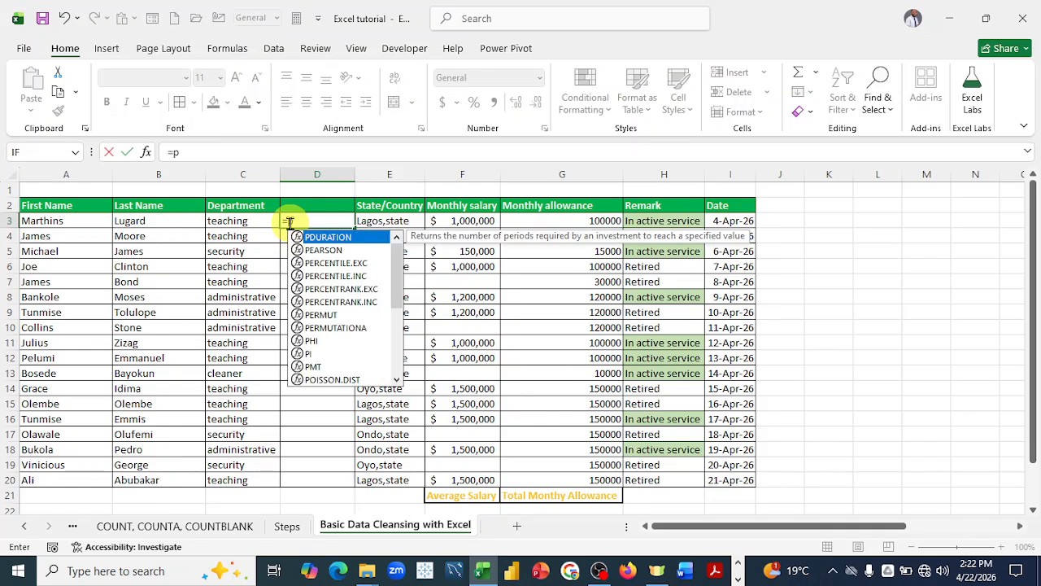
{"action": "type", "text": "r"}
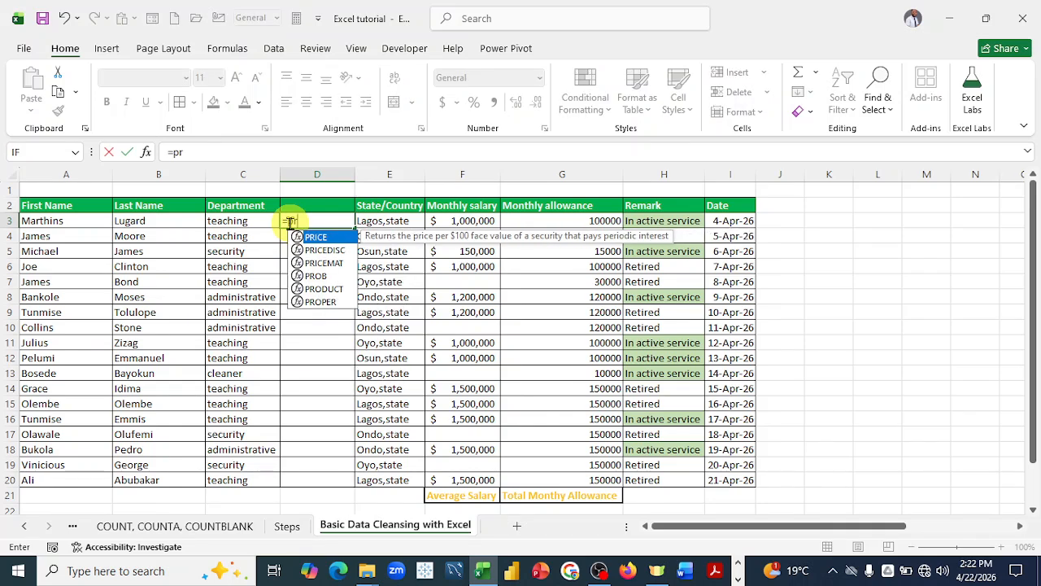
{"action": "double_click", "coordinate": [322, 302]}
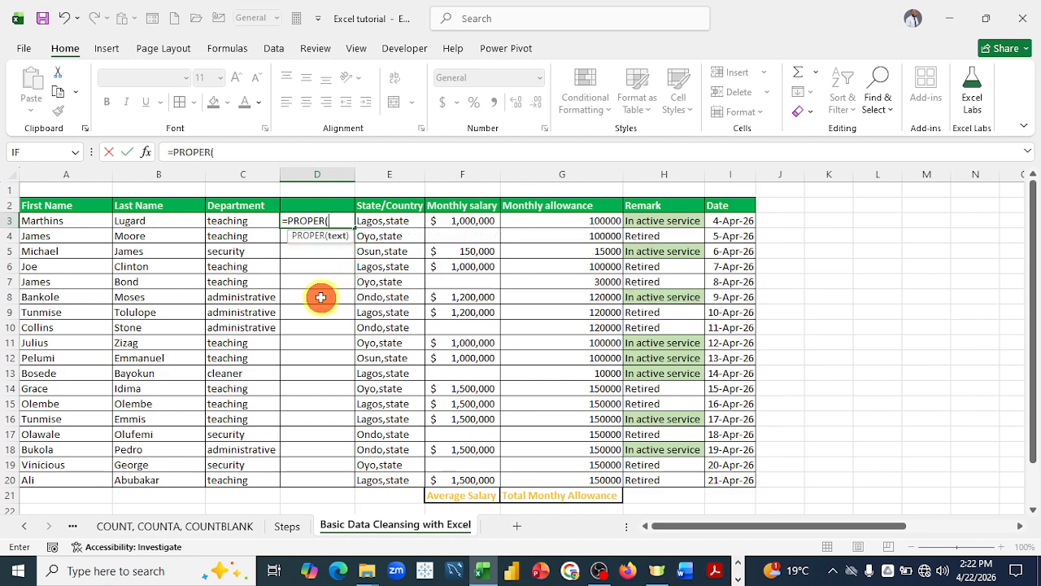
{"action": "left_click", "coordinate": [245, 224]}
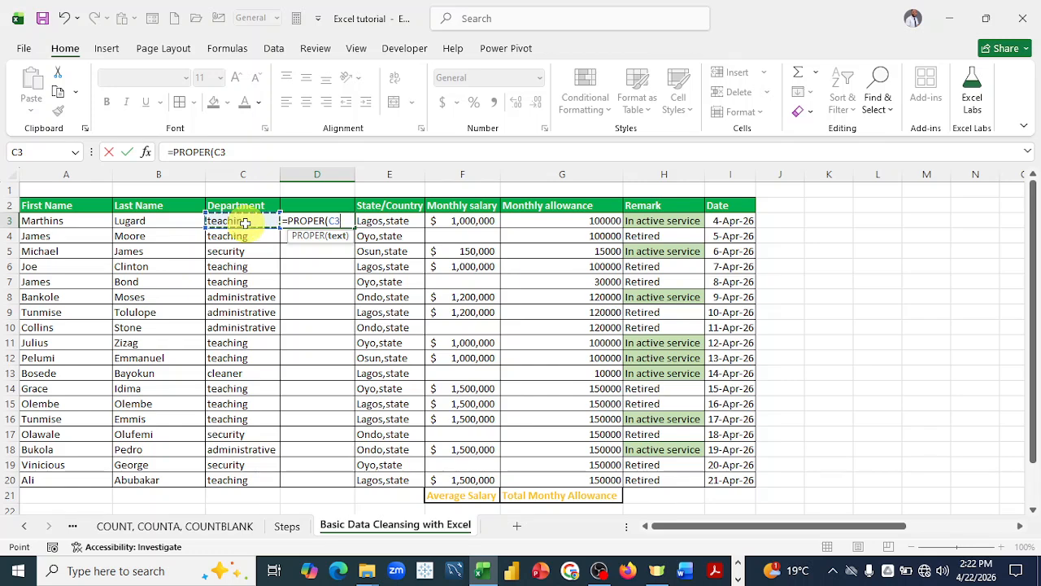
{"action": "type", "text": ")"}
{"action": "key", "text": "Return"}
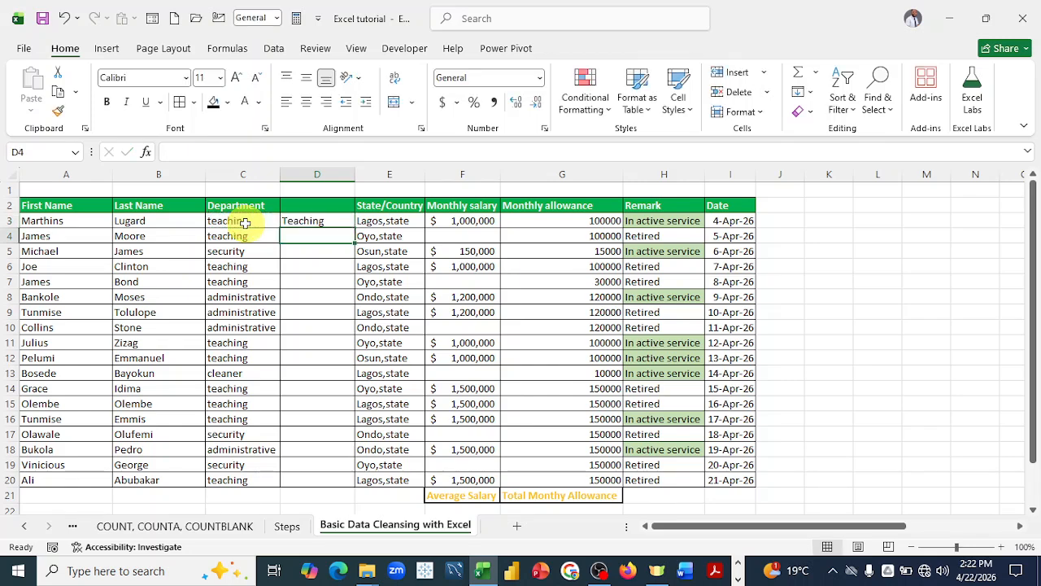
{"action": "left_click", "coordinate": [317, 218]}
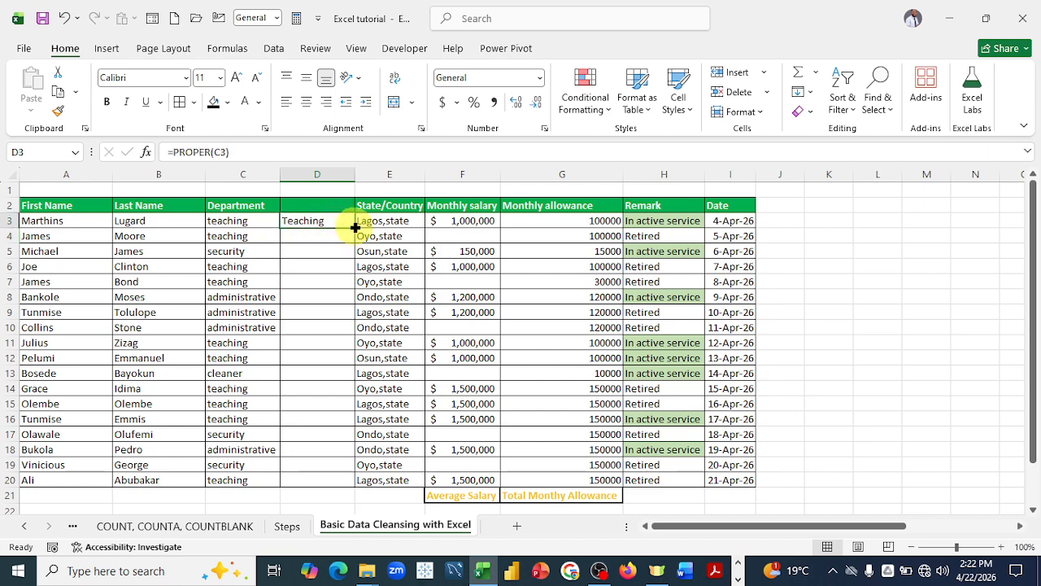
{"action": "double_click", "coordinate": [356, 228]}
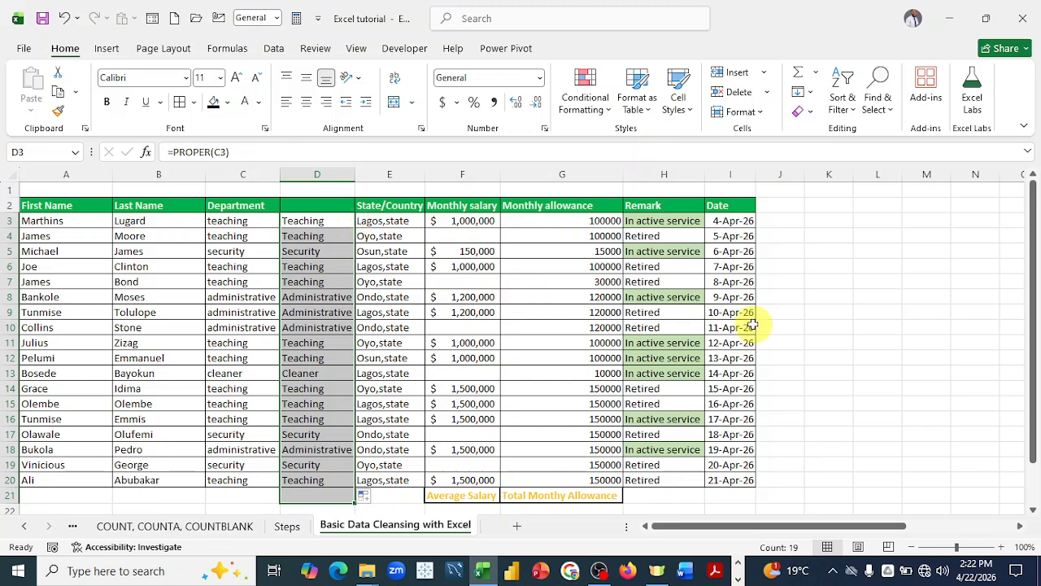
{"action": "left_click", "coordinate": [839, 345]}
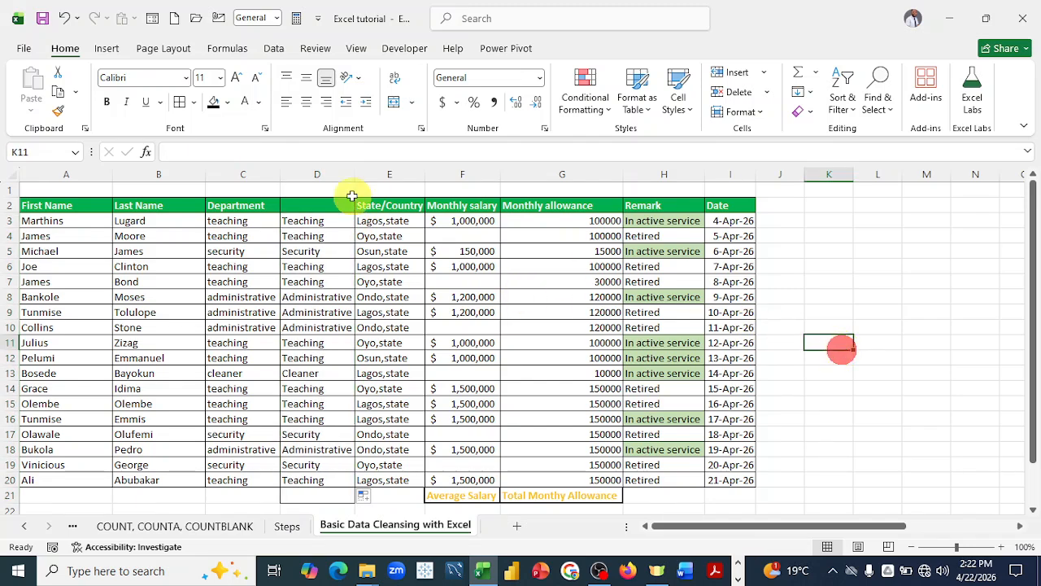
- Enter "Department" as the header in D2 above the capitalized department names
{"action": "double_click", "coordinate": [301, 205]}
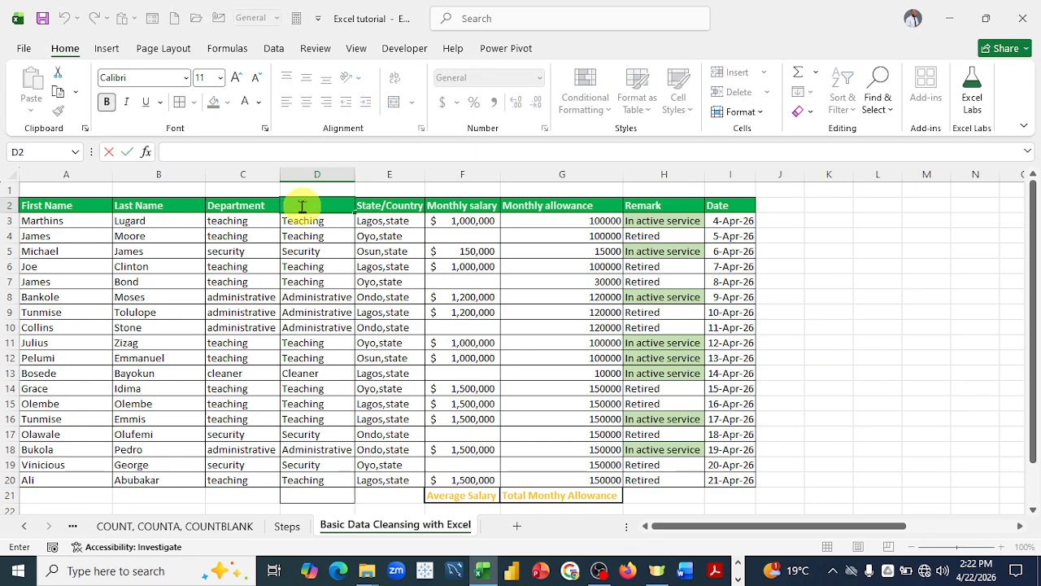
{"action": "type", "text": "Departm"}
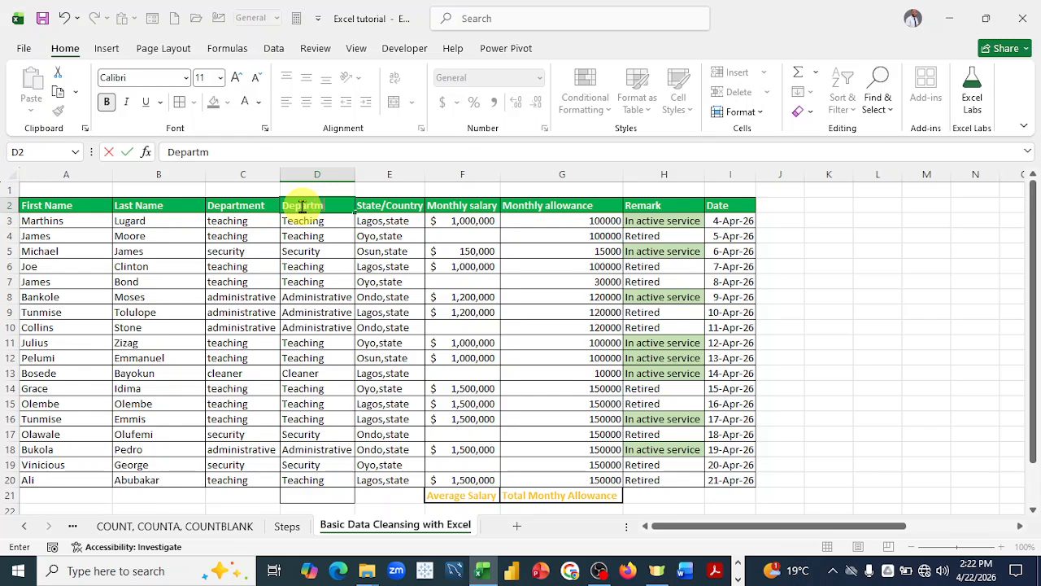
{"action": "type", "text": "ent"}
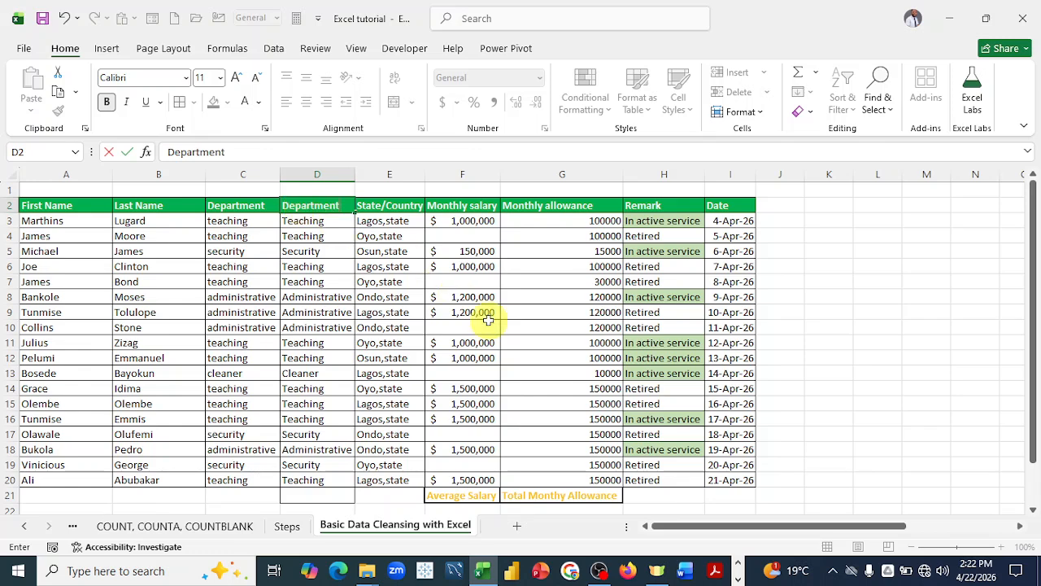
{"action": "left_click", "coordinate": [486, 325]}
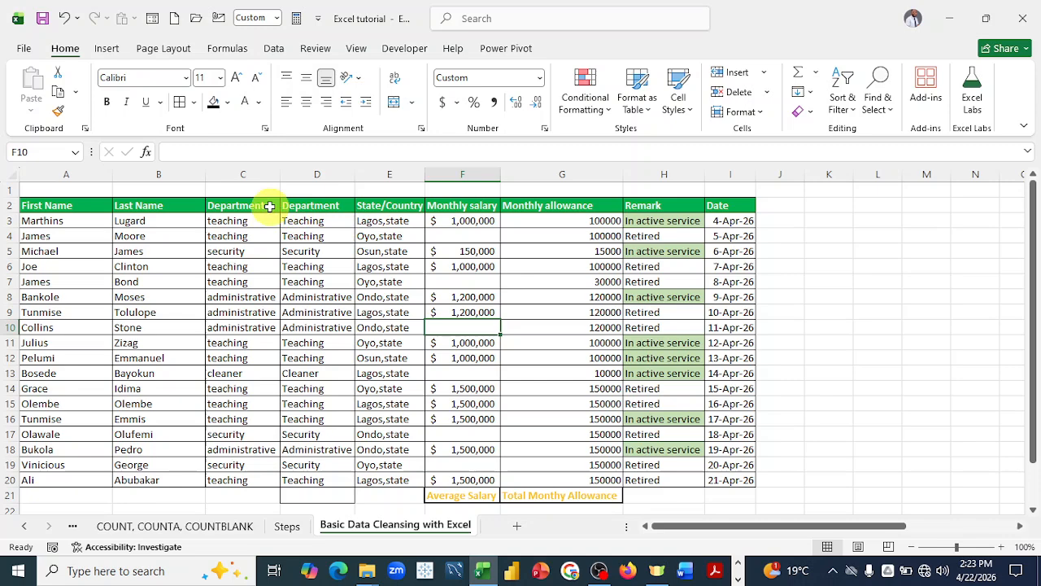
- Try to delete the original lowercase Department column C, and undo the deletion
{"action": "left_click", "coordinate": [241, 173]}
{"action": "right_click", "coordinate": [243, 175]}
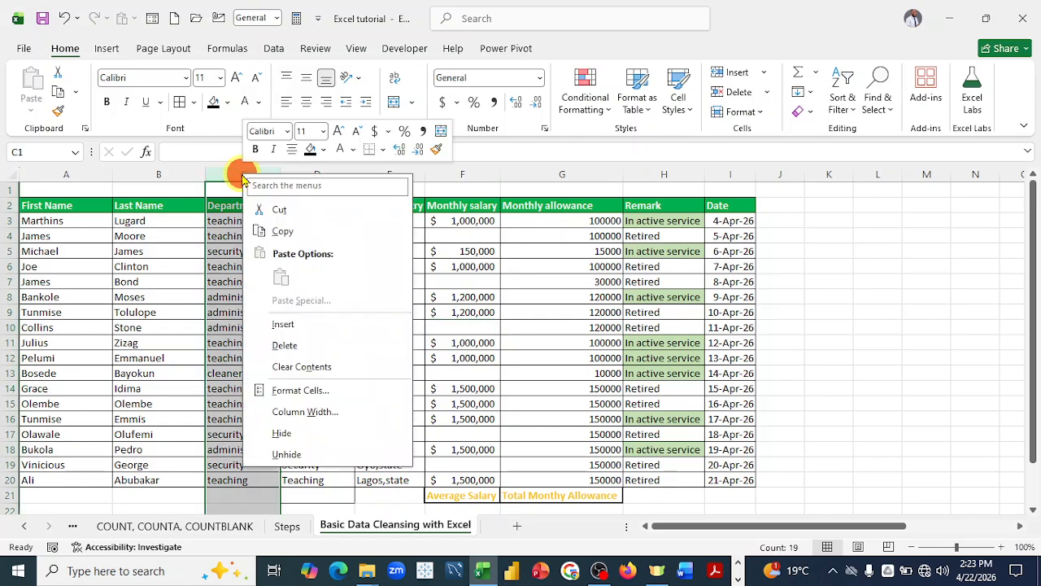
{"action": "left_click", "coordinate": [286, 345]}
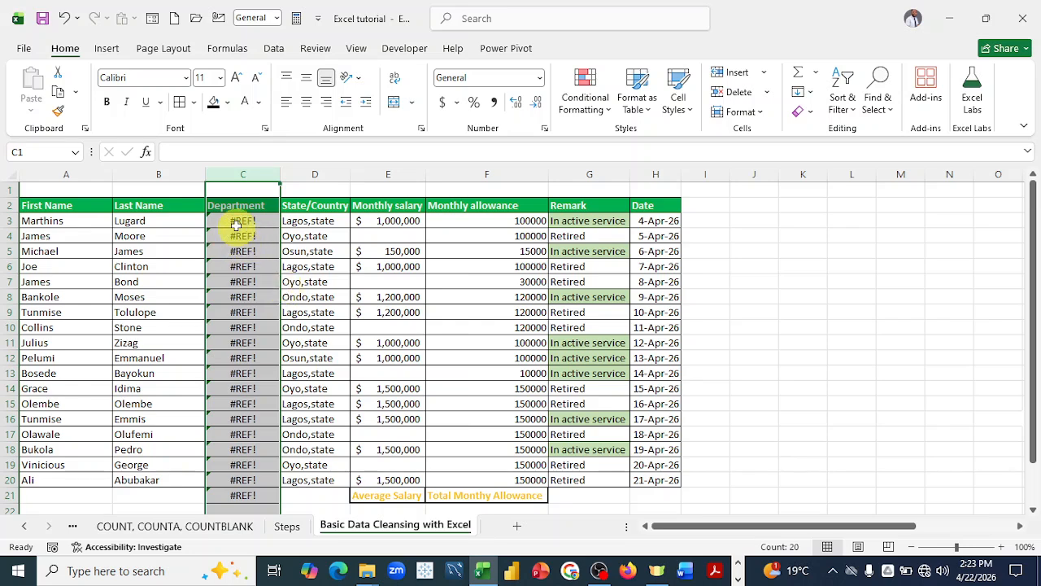
{"action": "left_click", "coordinate": [320, 267]}
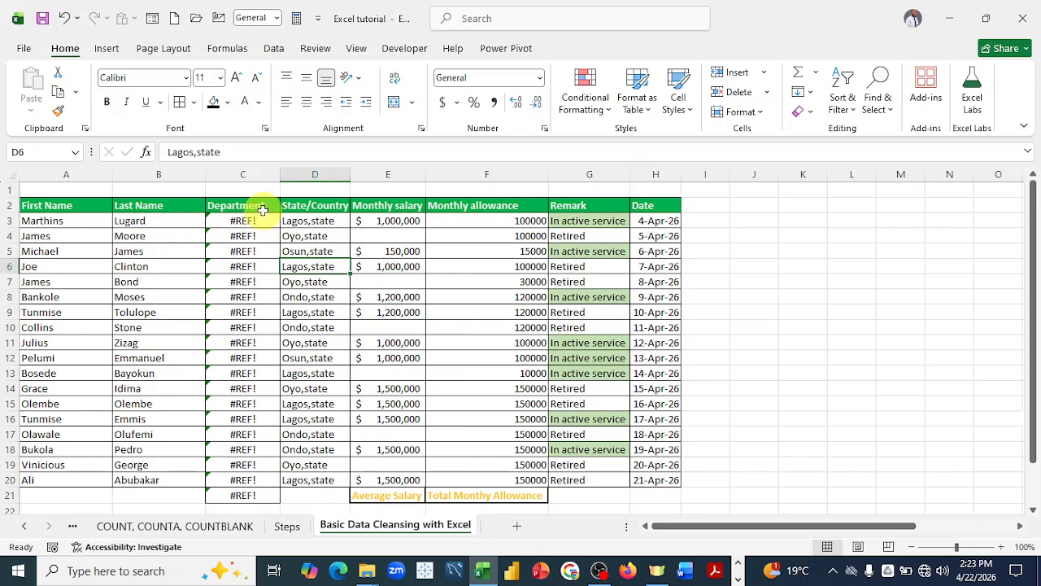
{"action": "key", "text": "ctrl+z"}
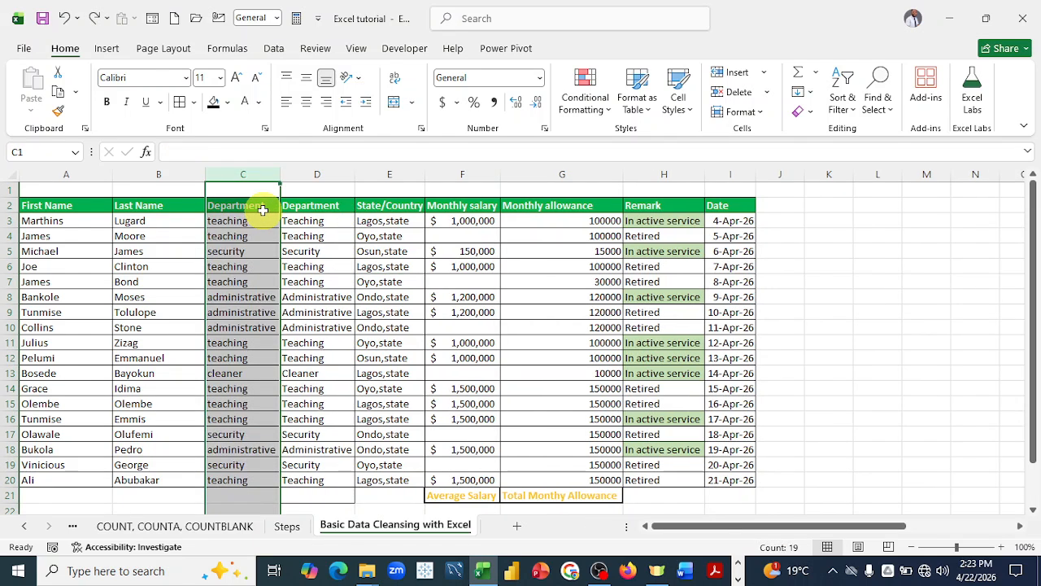
{"action": "left_click", "coordinate": [350, 253]}
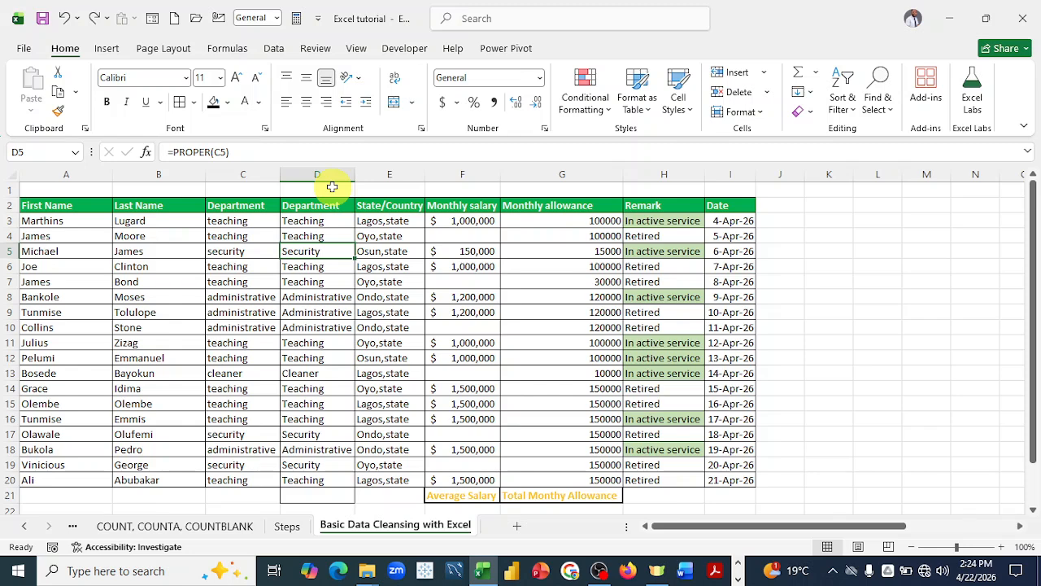
- Insert another empty column between the capitalized Department column D and the State/Country column
{"action": "left_click", "coordinate": [391, 175]}
{"action": "right_click", "coordinate": [391, 175]}
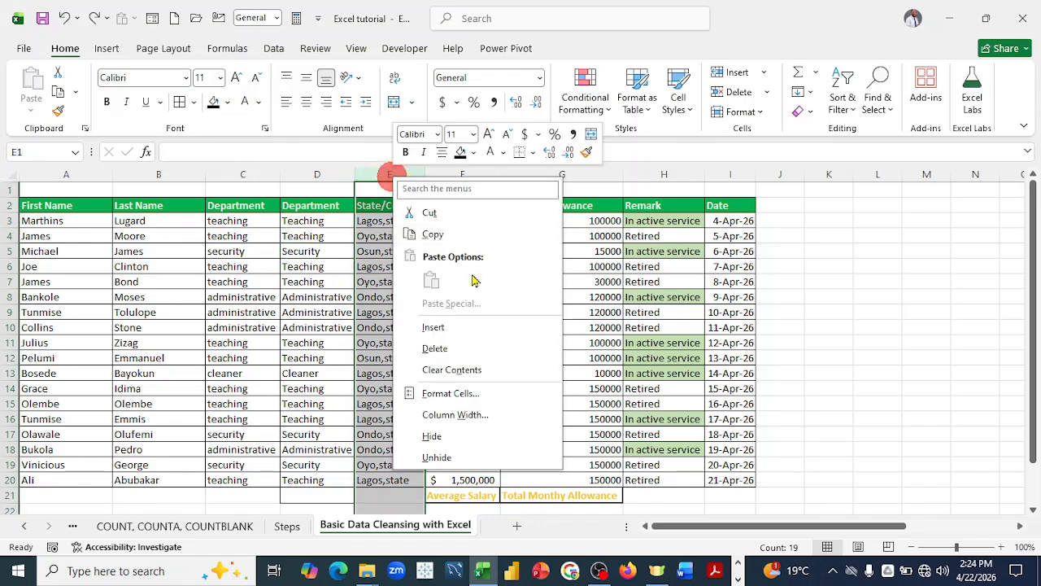
{"action": "left_click", "coordinate": [447, 327]}
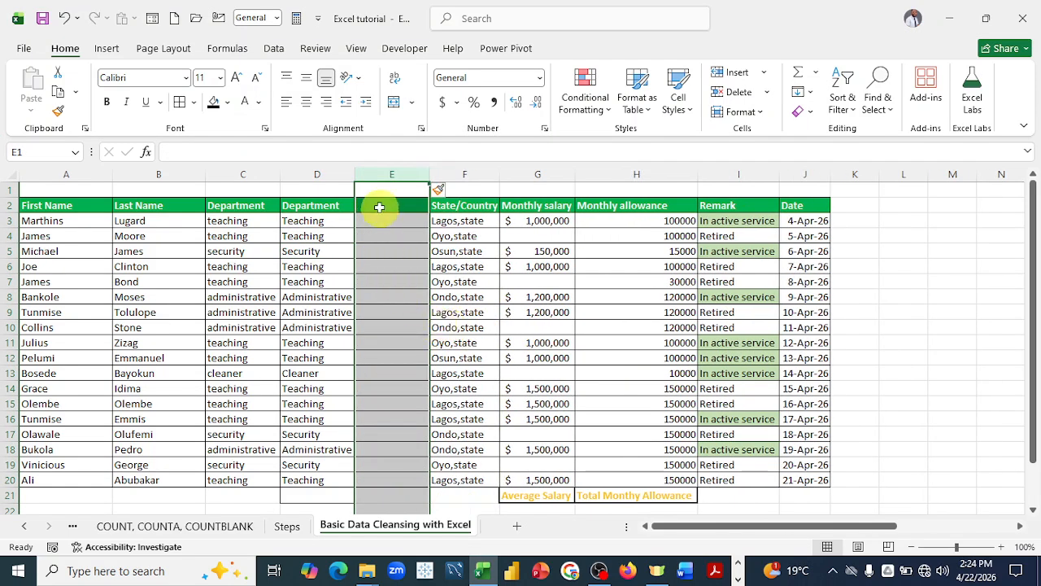
{"action": "left_click", "coordinate": [378, 206]}
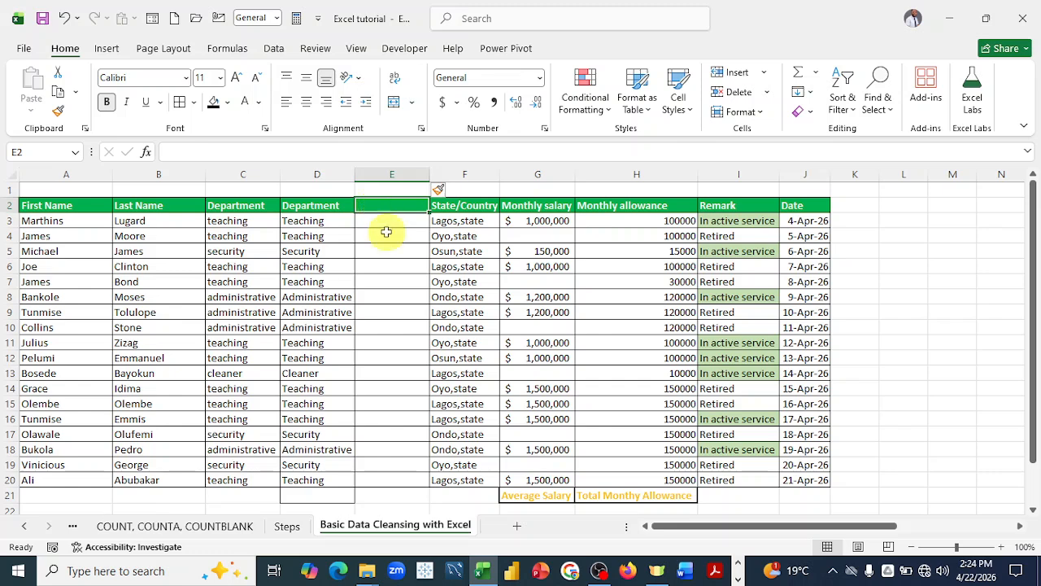
{"action": "left_click", "coordinate": [394, 280]}
- Copy the PROPER results in D3:D20, paste them as values only into column E from E3, and check the contents of D3 and E3
{"action": "left_click_drag", "start_coordinate": [299, 220], "coordinate": [316, 481]}
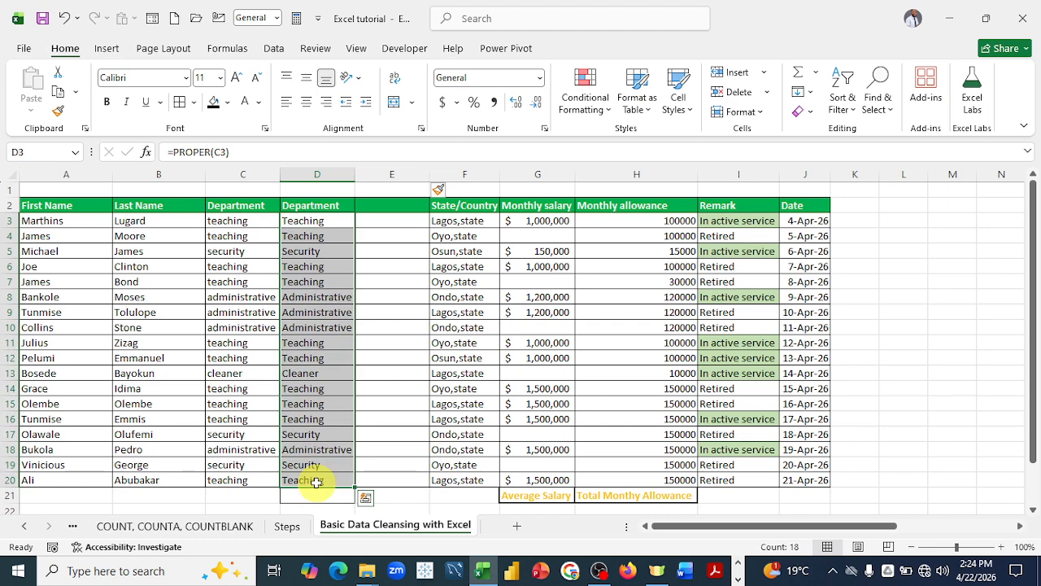
{"action": "key", "text": "ctrl+c"}
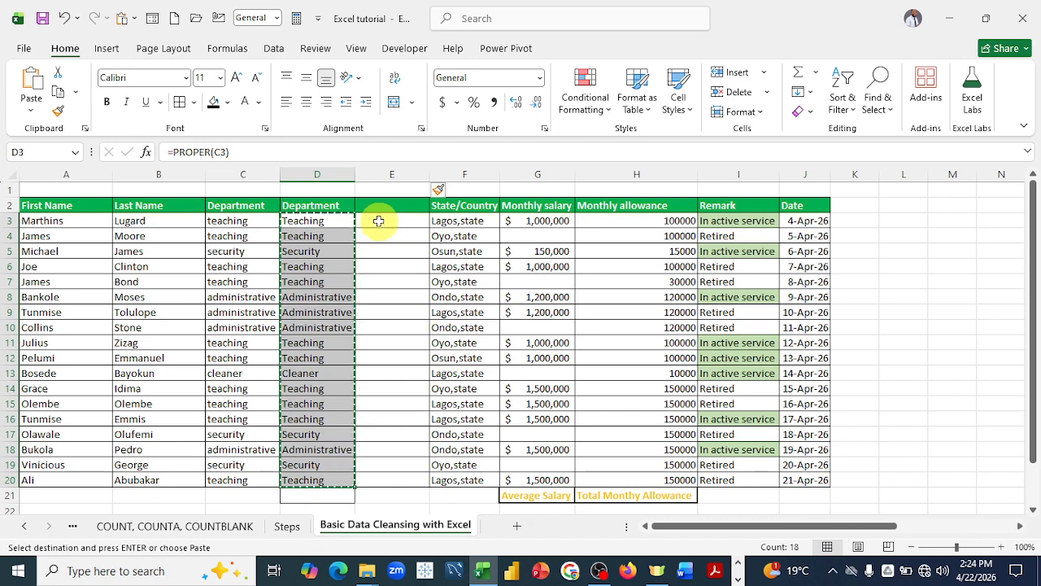
{"action": "left_click", "coordinate": [378, 221]}
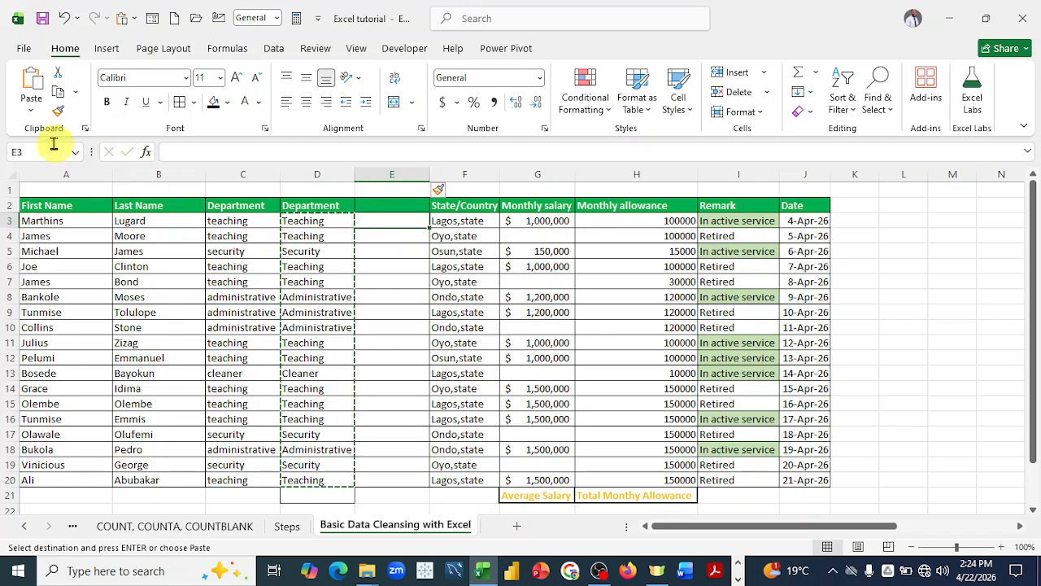
{"action": "left_click", "coordinate": [33, 110]}
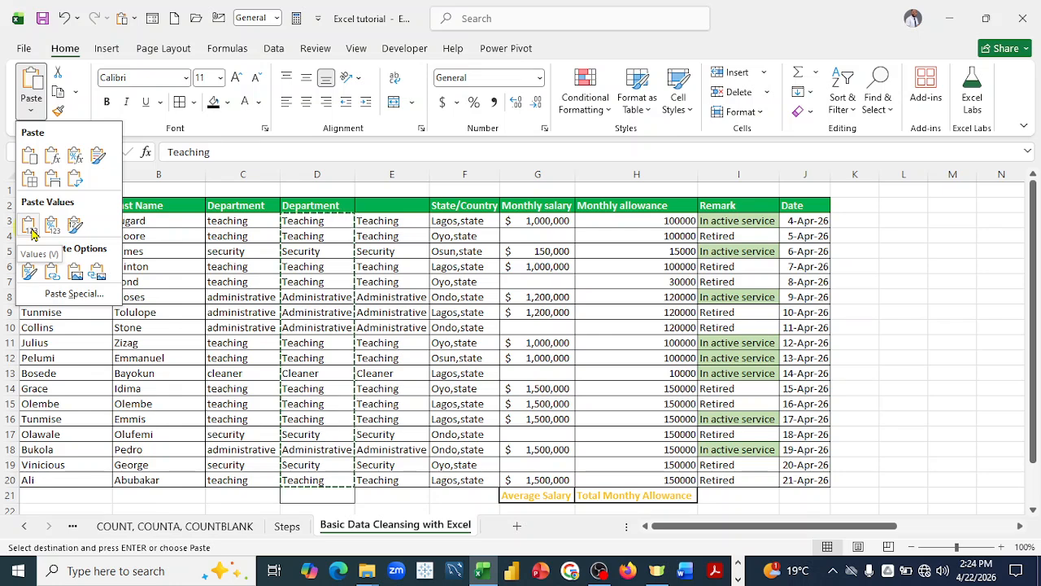
{"action": "left_click", "coordinate": [30, 229]}
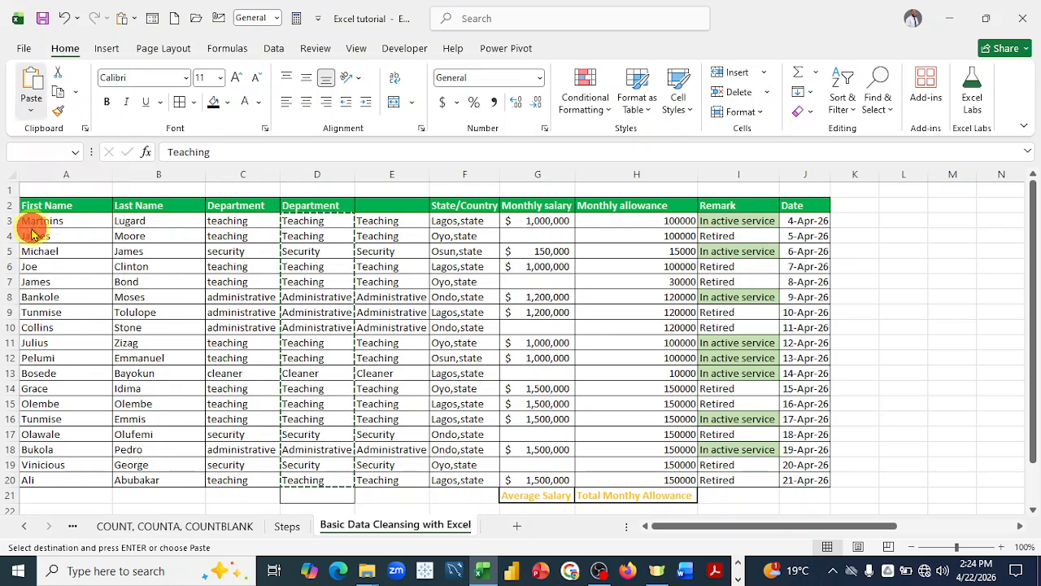
{"action": "left_click", "coordinate": [511, 359]}
{"action": "double_click", "coordinate": [337, 227]}
{"action": "left_click", "coordinate": [367, 225]}
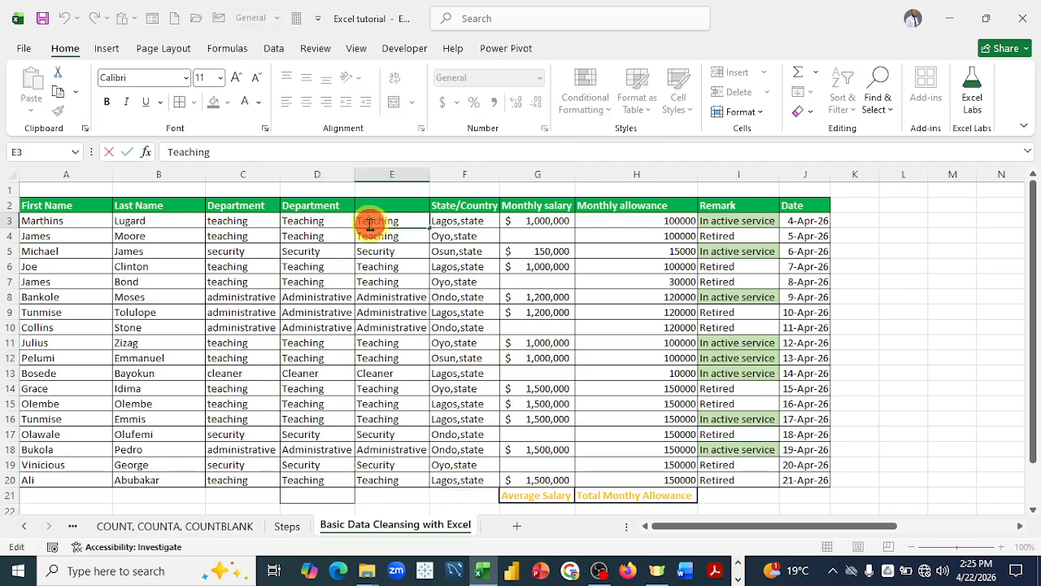
- Enter "Department" as the header in E2 above the pasted department values
{"action": "left_click", "coordinate": [446, 279]}
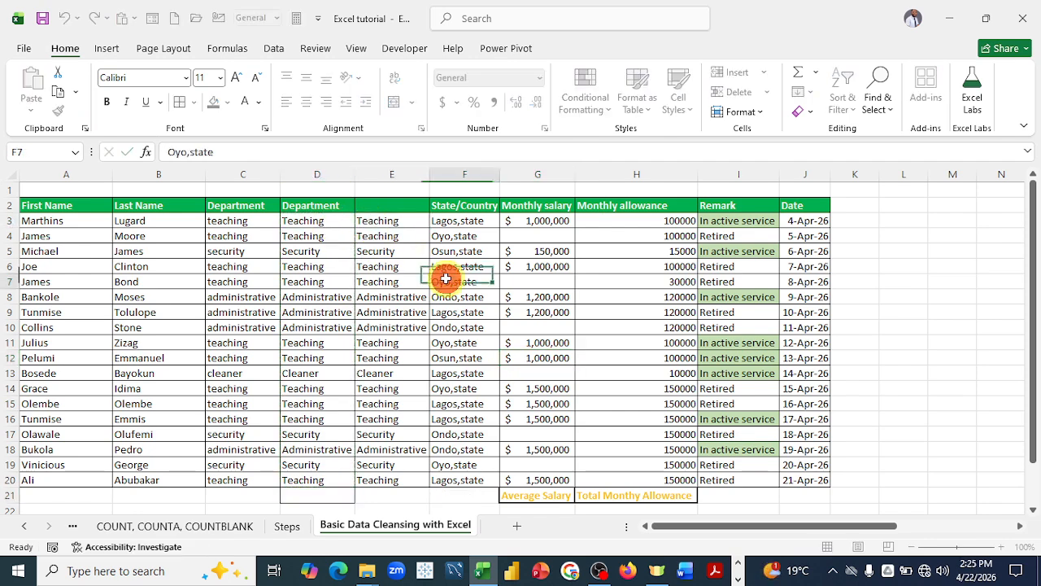
{"action": "left_click", "coordinate": [367, 207]}
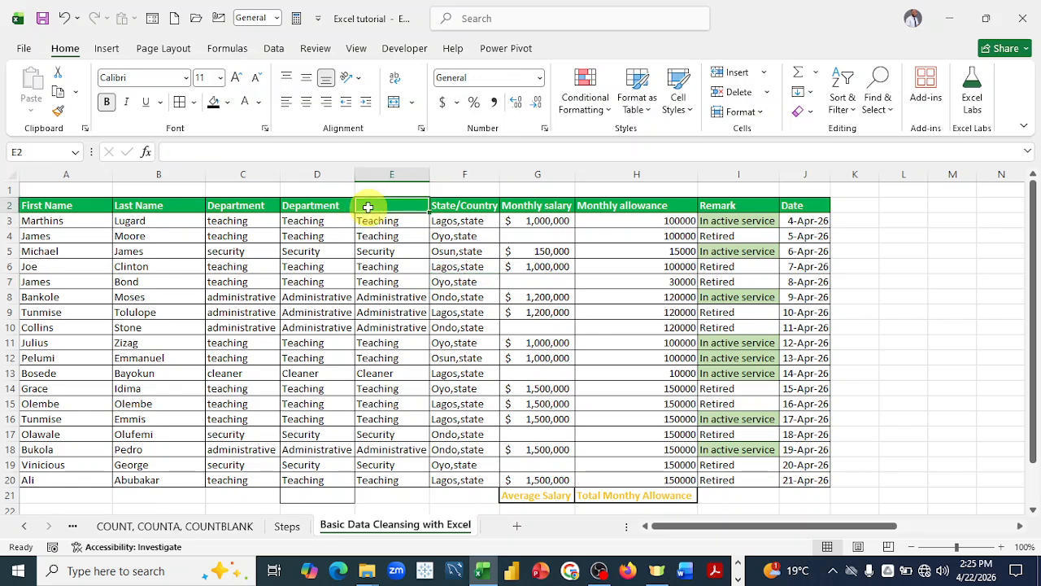
{"action": "type", "text": "Depart"}
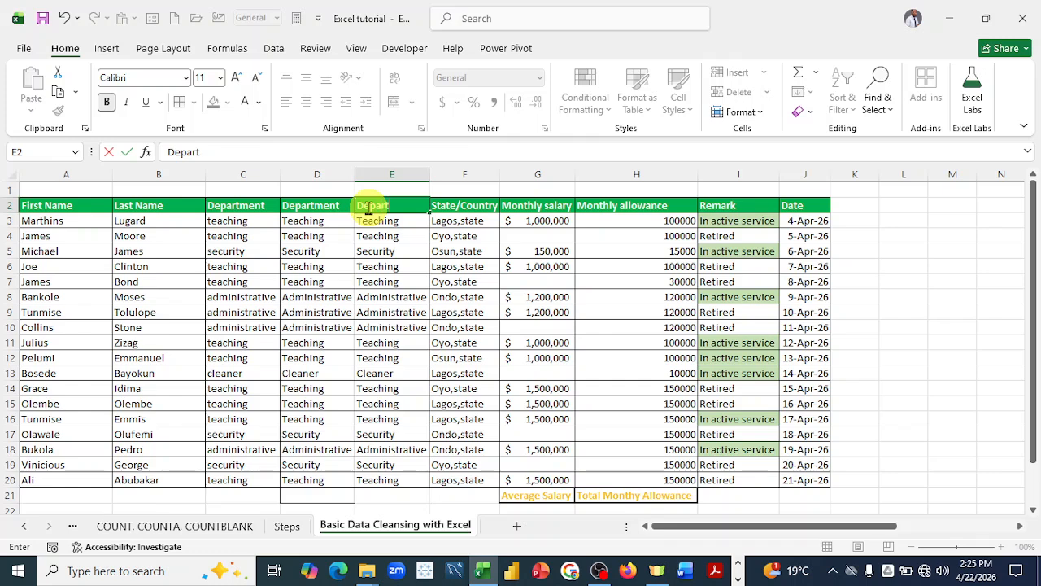
{"action": "type", "text": "ment"}
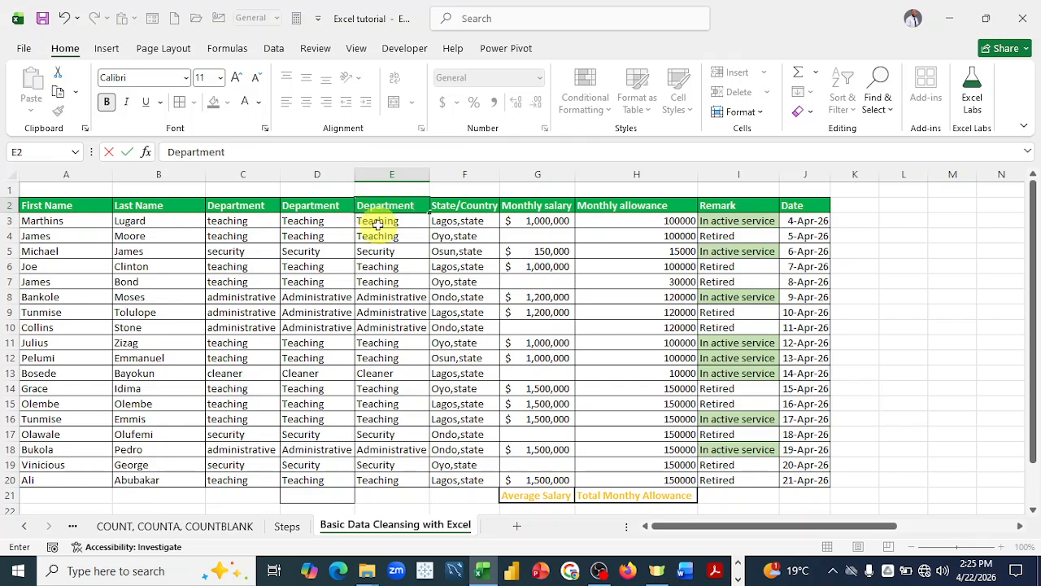
{"action": "left_click", "coordinate": [518, 312]}
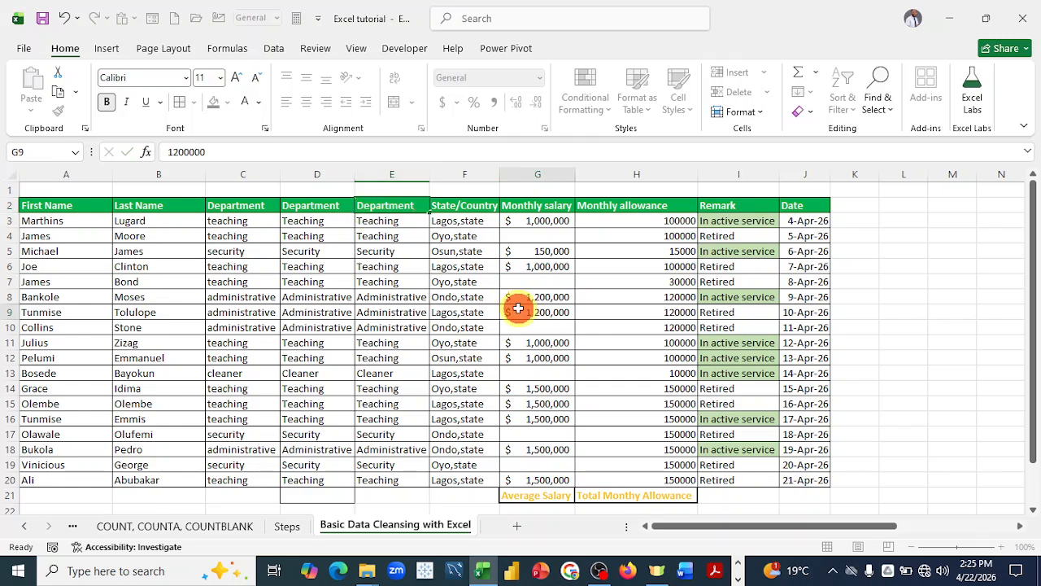
- Delete the original lowercase Department column and the PROPER formula column, keeping only the pasted-values Department column
{"action": "left_click", "coordinate": [244, 174]}
{"action": "right_click", "coordinate": [244, 174]}
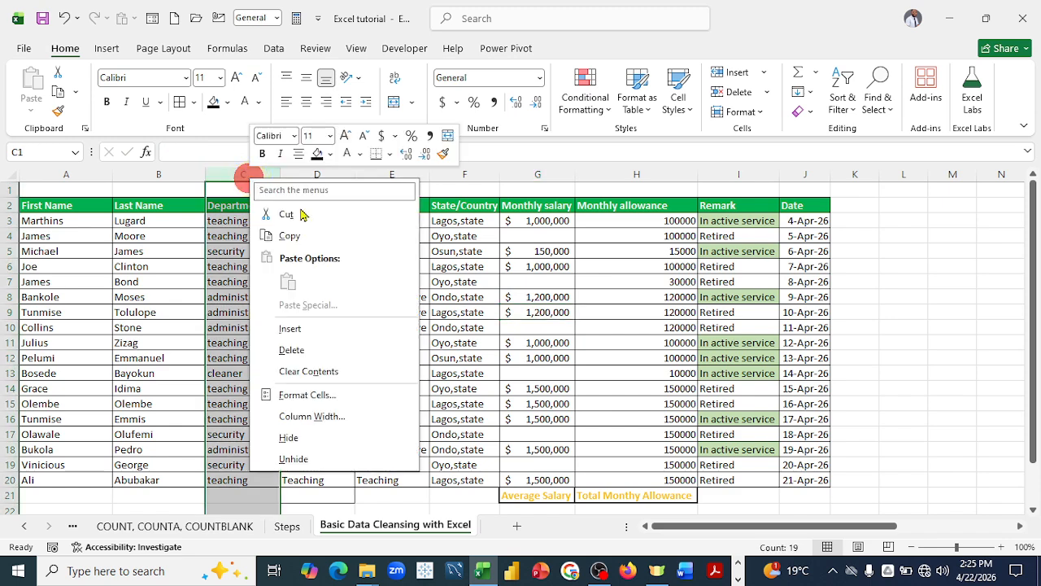
{"action": "left_click", "coordinate": [312, 351]}
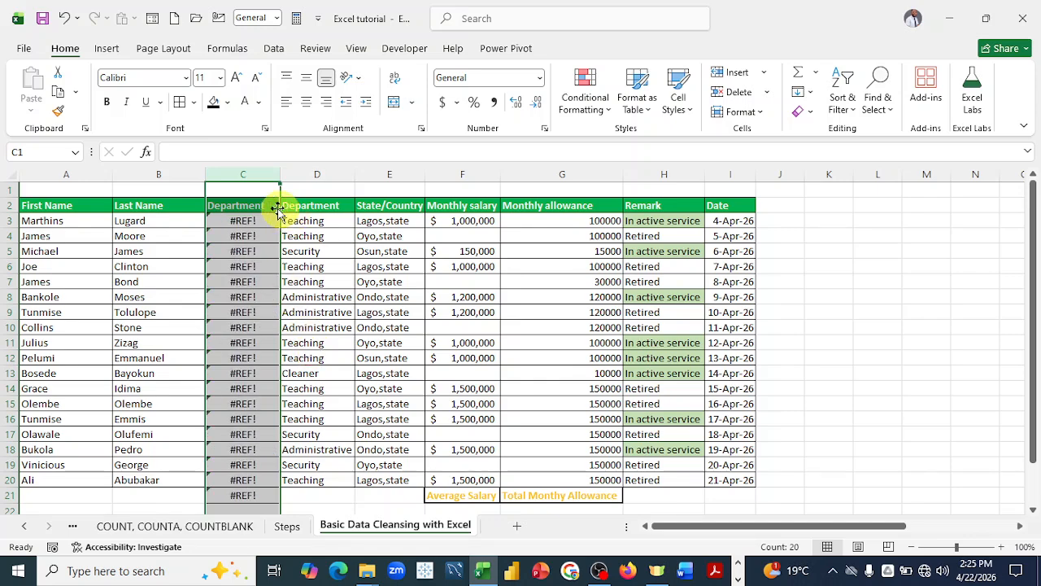
{"action": "right_click", "coordinate": [249, 179]}
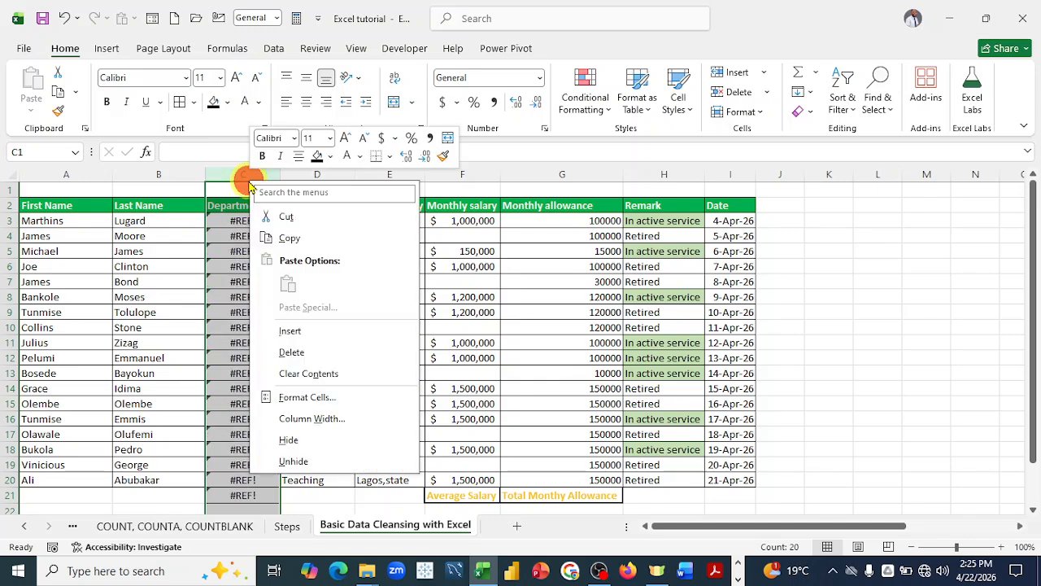
{"action": "left_click", "coordinate": [299, 351]}
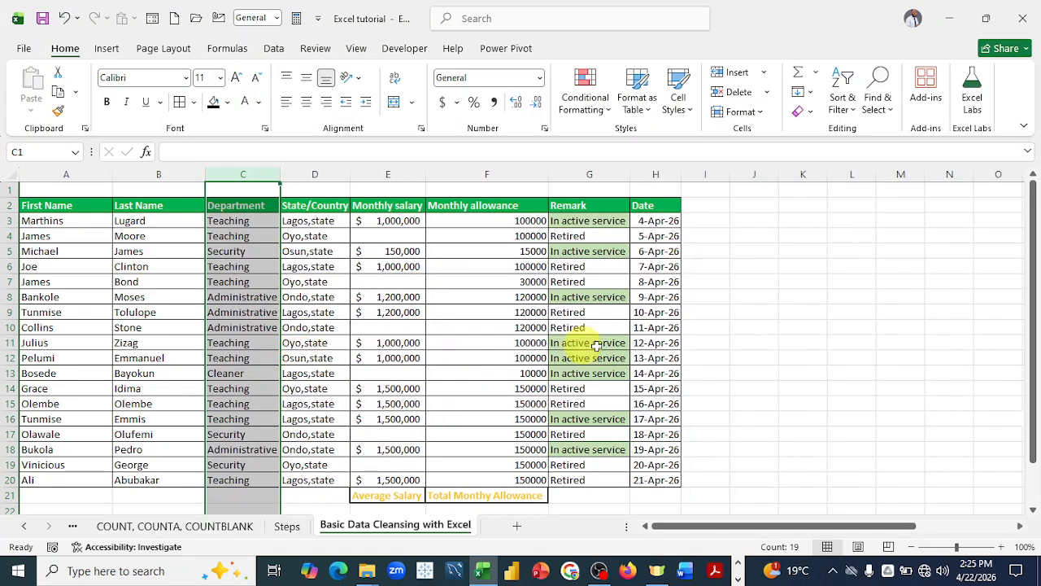
{"action": "left_click", "coordinate": [802, 403]}
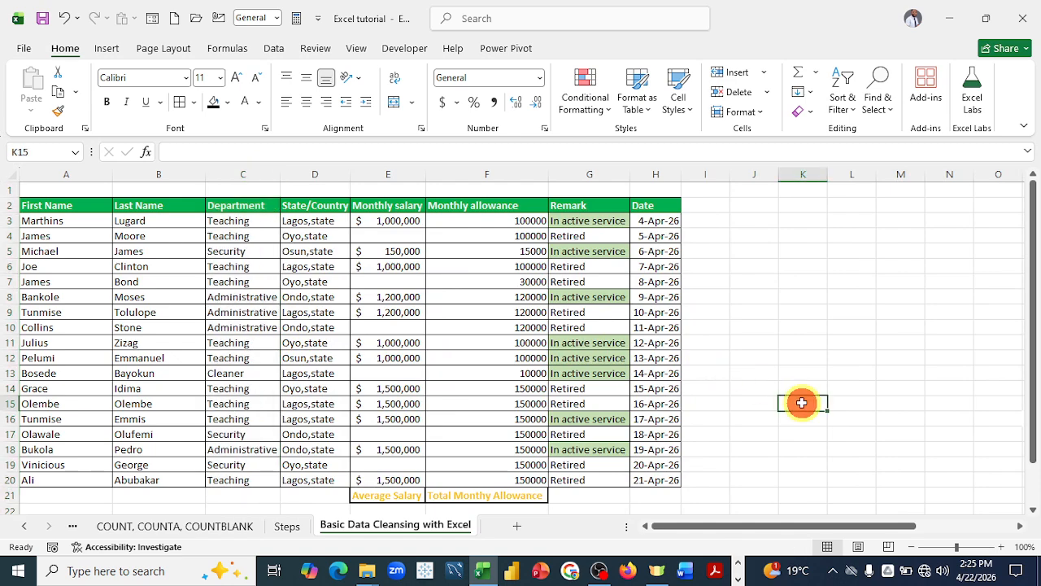
- Mark procedure 3 as completed on the Steps sheet by filling cell O1 with black
{"action": "left_click", "coordinate": [285, 525]}
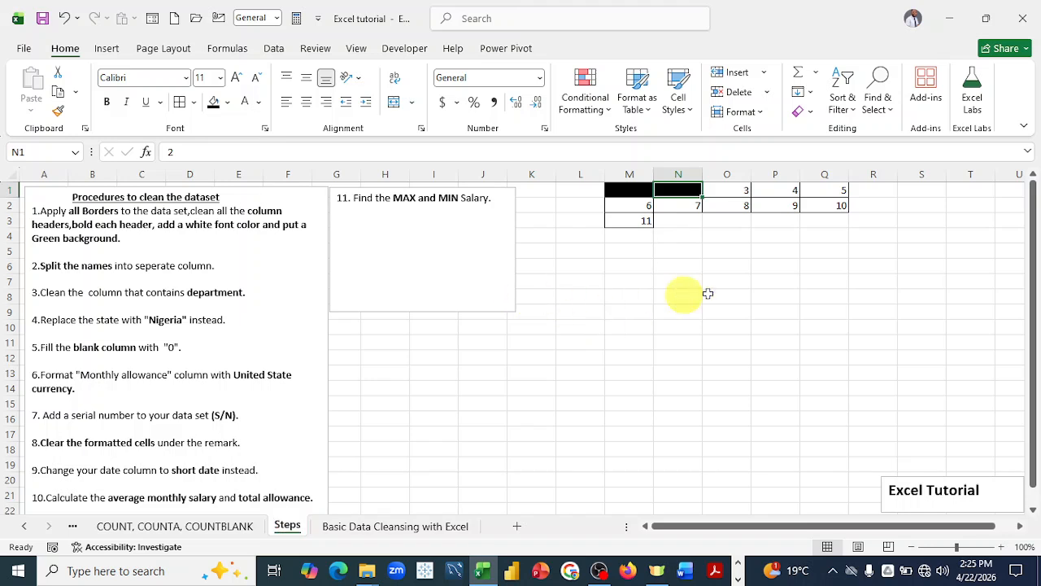
{"action": "left_click", "coordinate": [726, 191]}
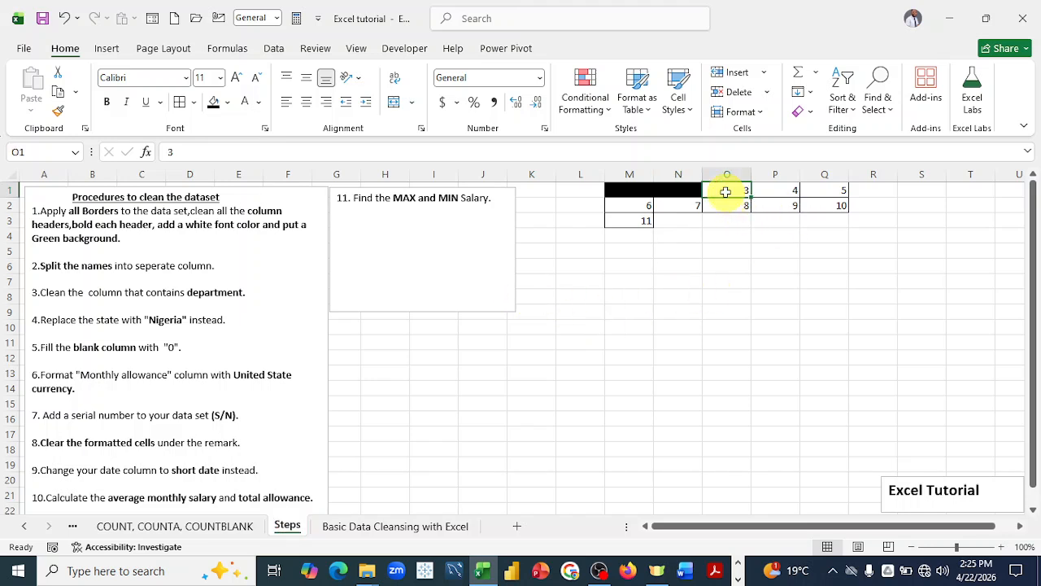
{"action": "left_click", "coordinate": [211, 106]}
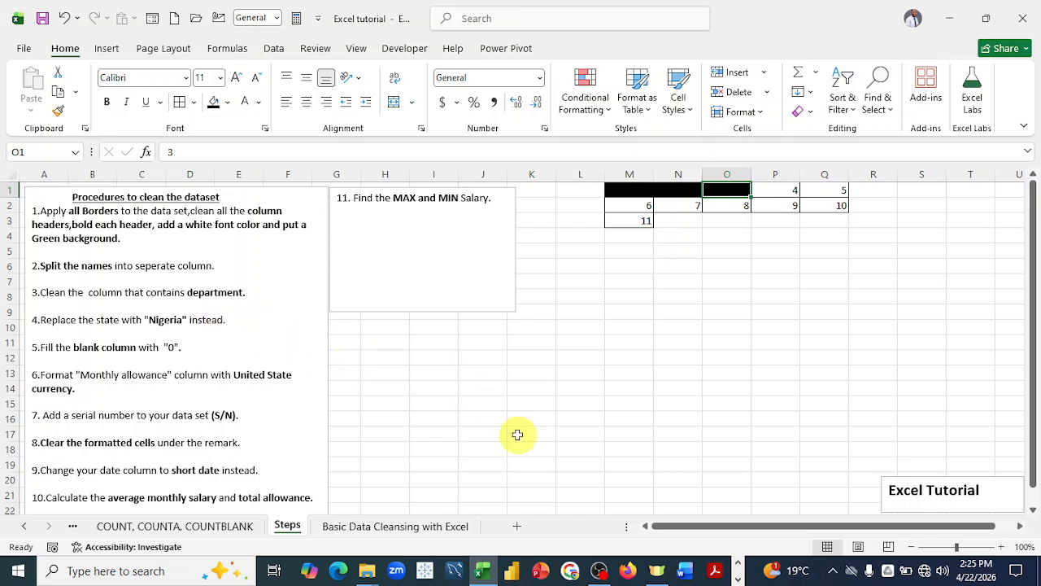
- Replace every "state" with "Nigeria" in the State/Country cells D3:D20 of the Basic Data Cleansing with Excel sheet
{"action": "left_click", "coordinate": [376, 526]}
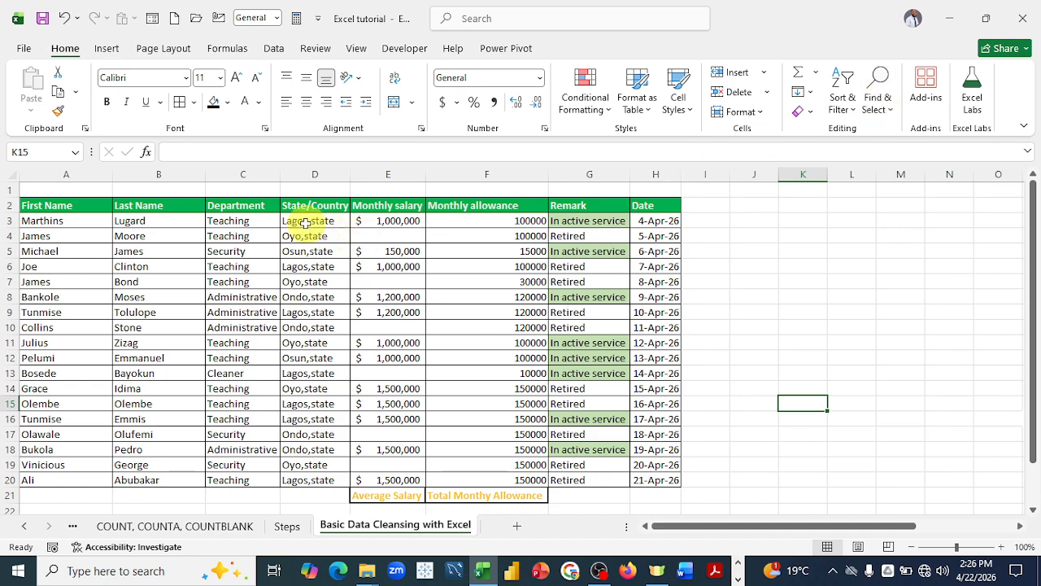
{"action": "left_click_drag", "start_coordinate": [305, 222], "coordinate": [313, 479]}
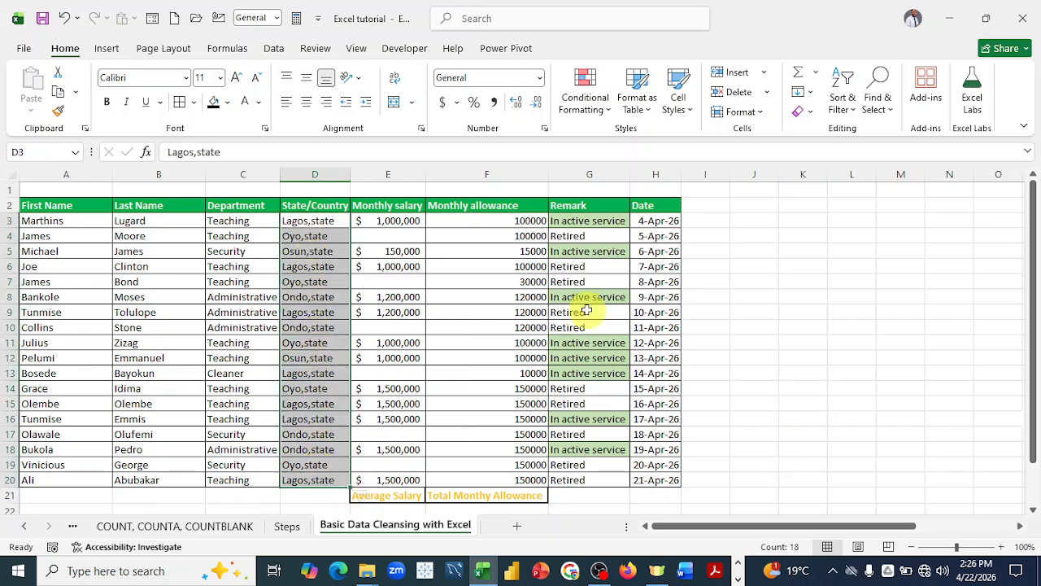
{"action": "left_click", "coordinate": [880, 106]}
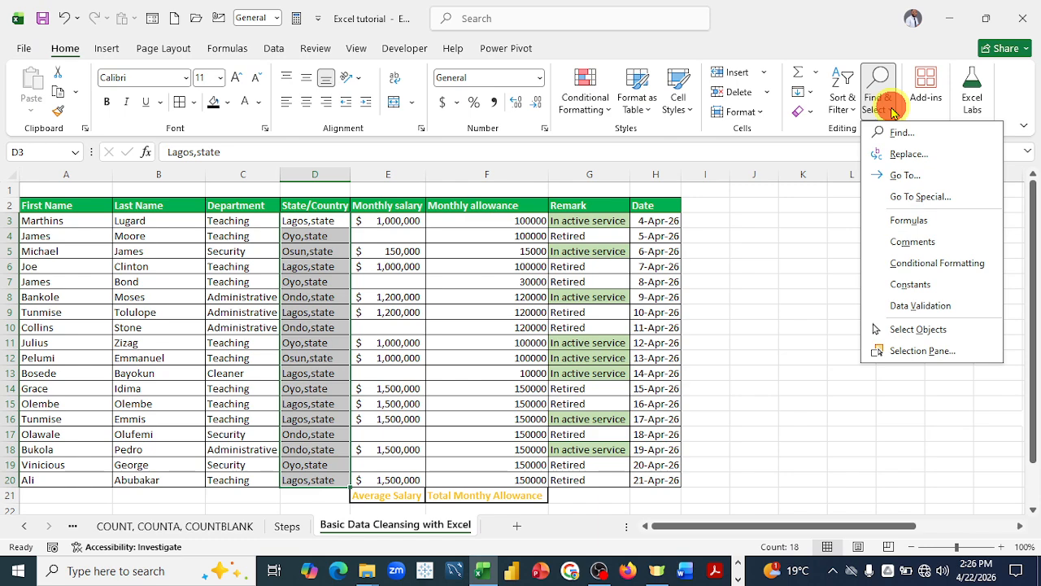
{"action": "left_click", "coordinate": [908, 155]}
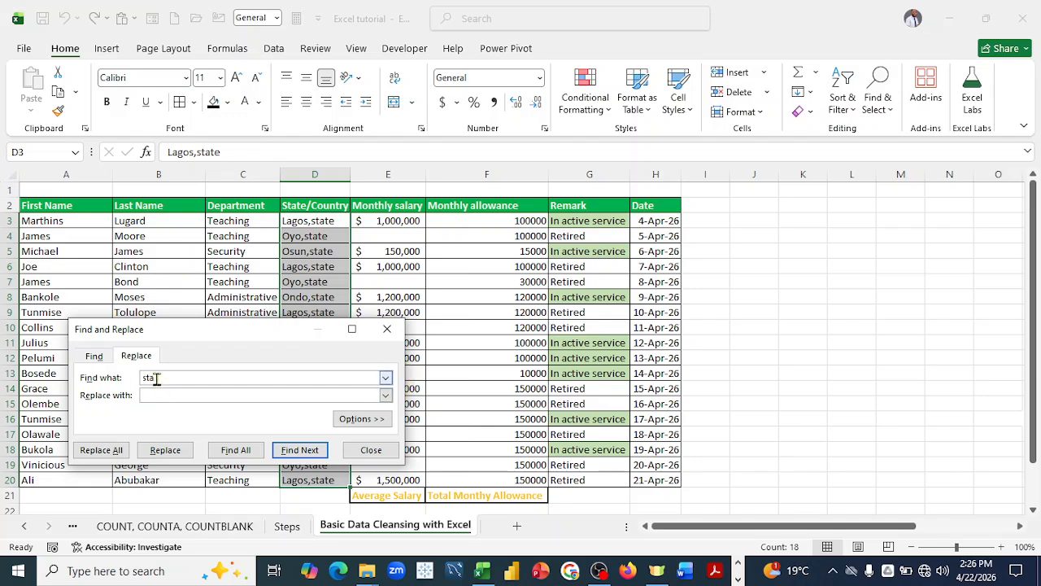
{"action": "type", "text": "state"}
{"action": "left_click", "coordinate": [150, 396]}
{"action": "left_click", "coordinate": [151, 396]}
{"action": "left_click", "coordinate": [101, 452]}
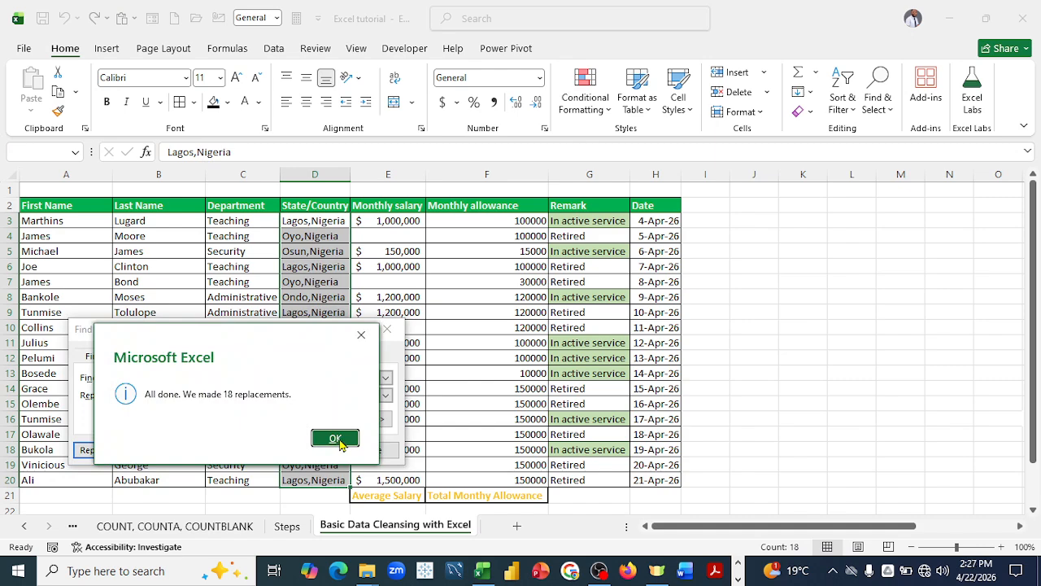
{"action": "left_click", "coordinate": [335, 439]}
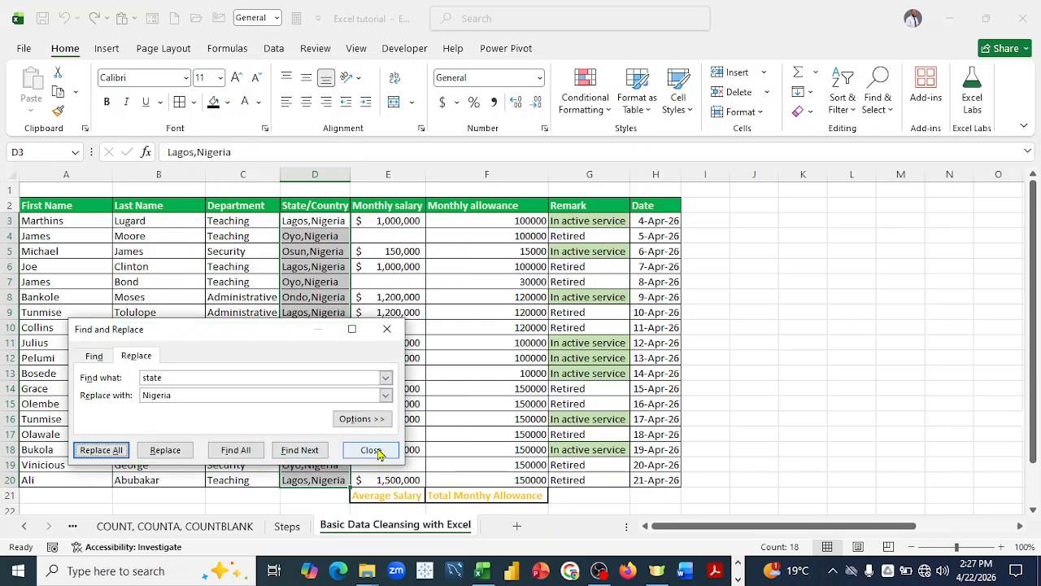
{"action": "left_click", "coordinate": [376, 449]}
{"action": "left_click", "coordinate": [792, 308]}
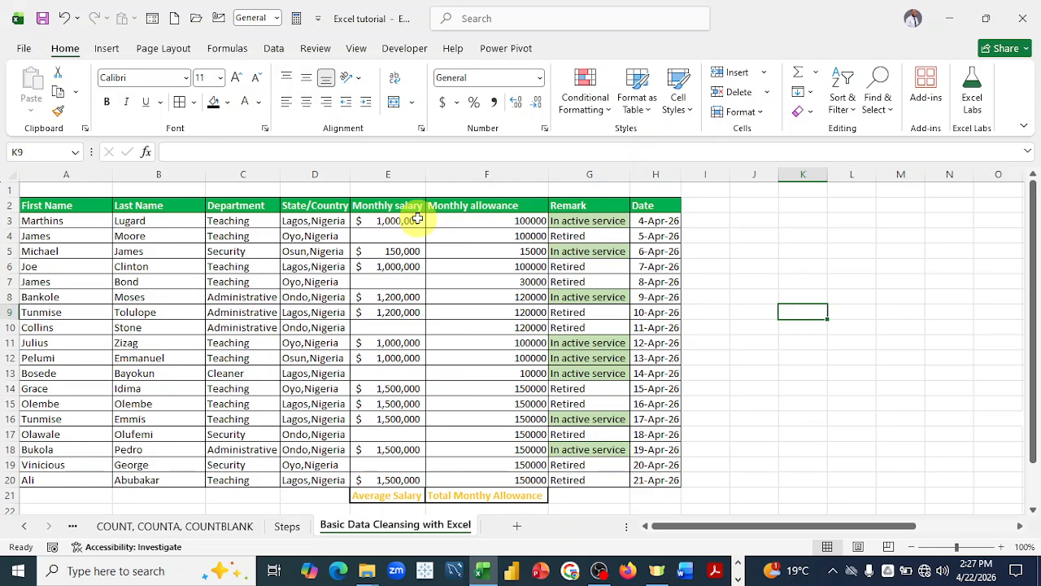
- Check the next procedure on the Steps sheet, and replace all blank Monthly salary cells in E3:E20 with 0
{"action": "left_click", "coordinate": [288, 527]}
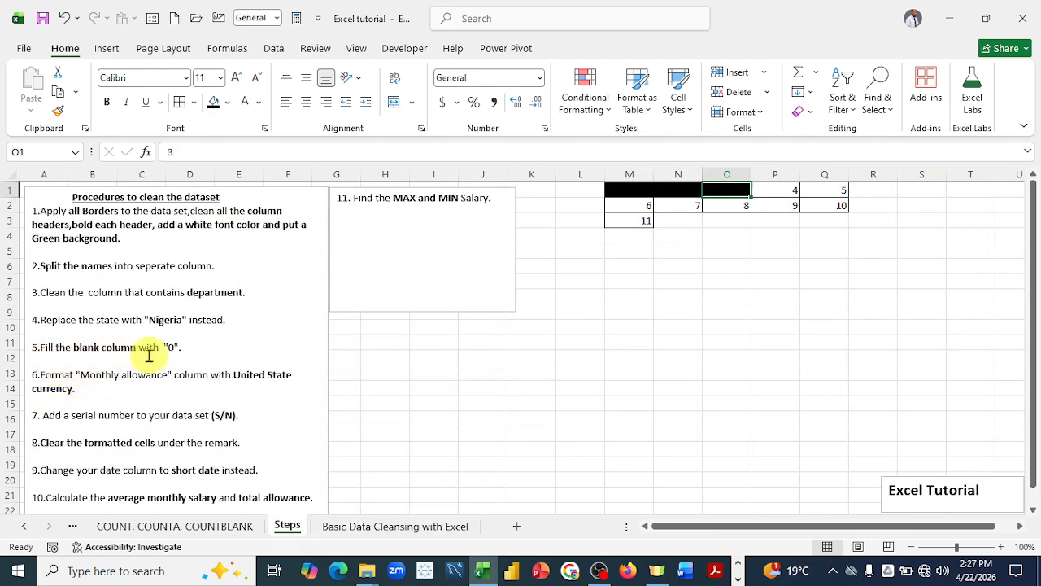
{"action": "left_click", "coordinate": [367, 529]}
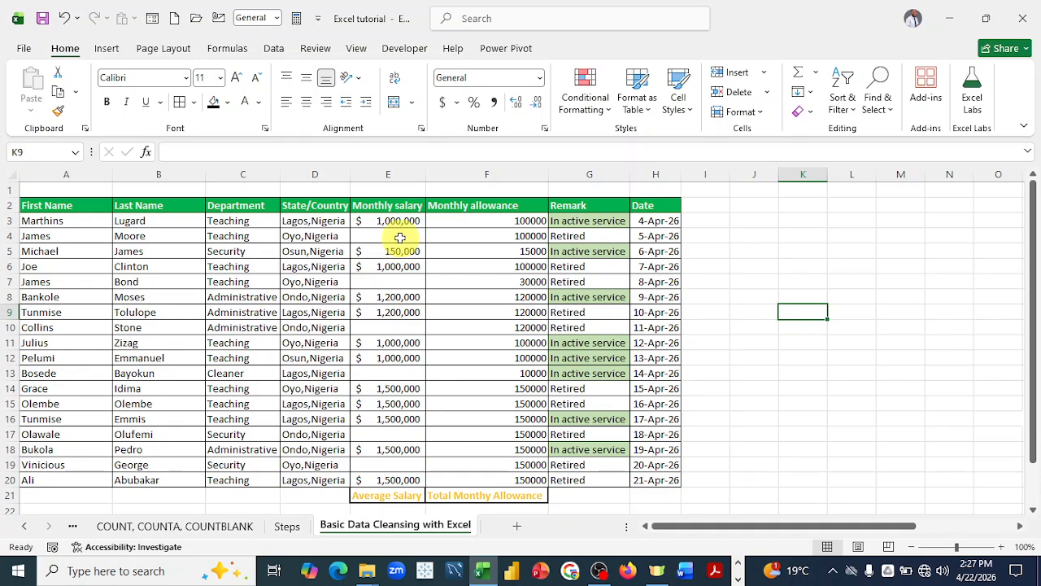
{"action": "left_click_drag", "start_coordinate": [381, 223], "coordinate": [389, 480]}
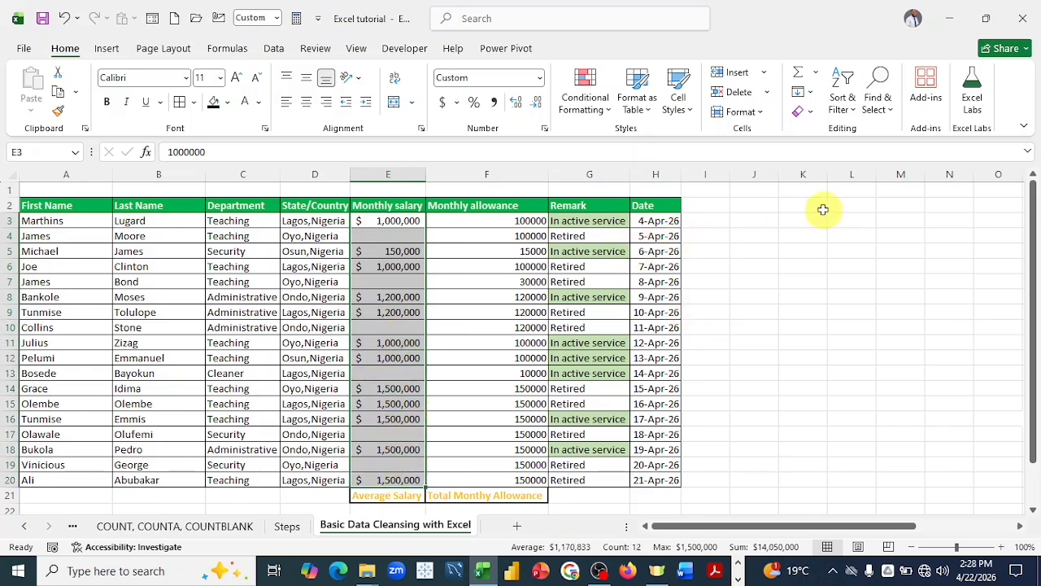
{"action": "left_click", "coordinate": [889, 109]}
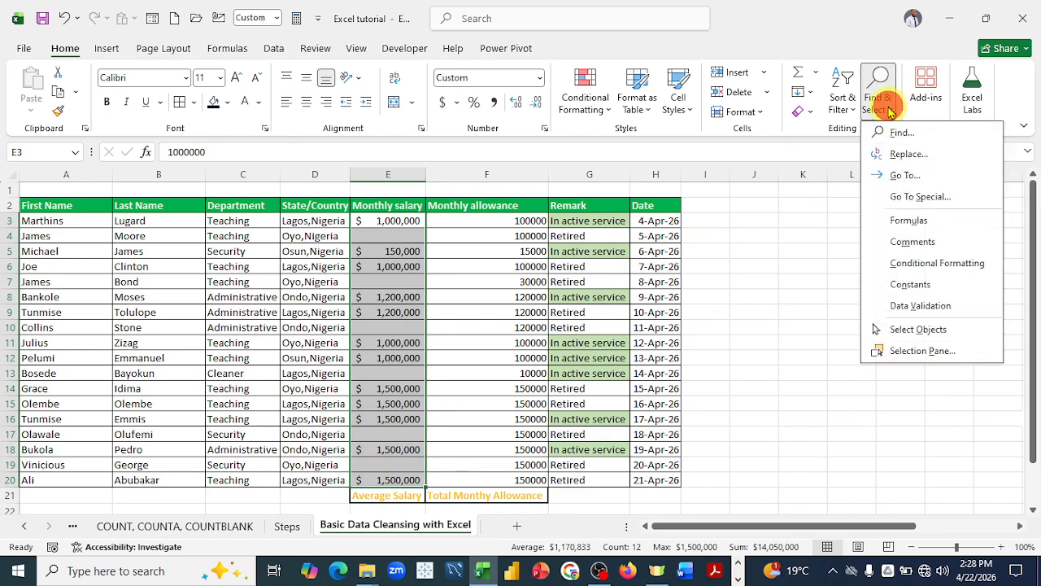
{"action": "left_click", "coordinate": [909, 154]}
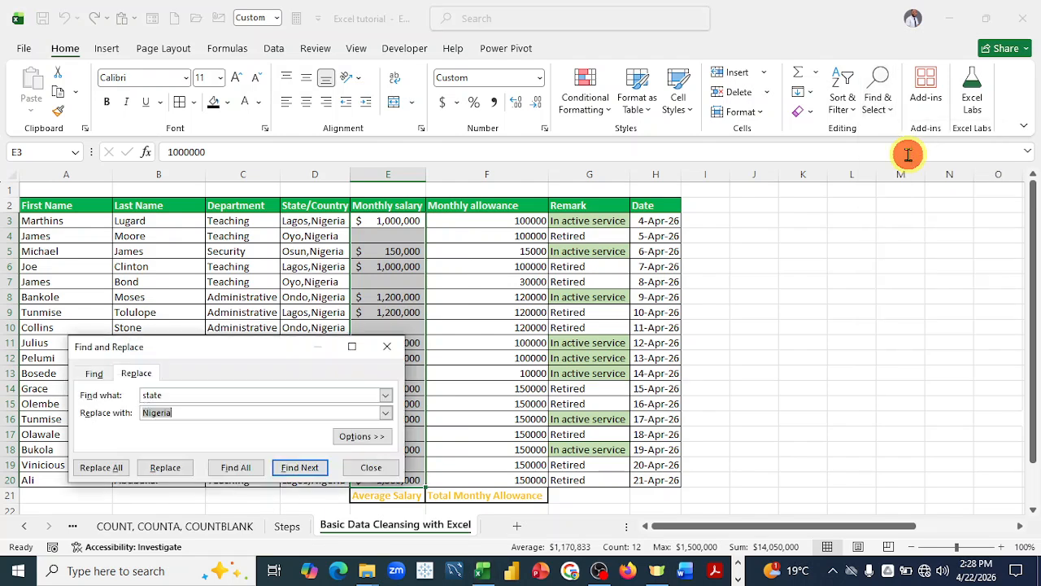
{"action": "left_click", "coordinate": [169, 395]}
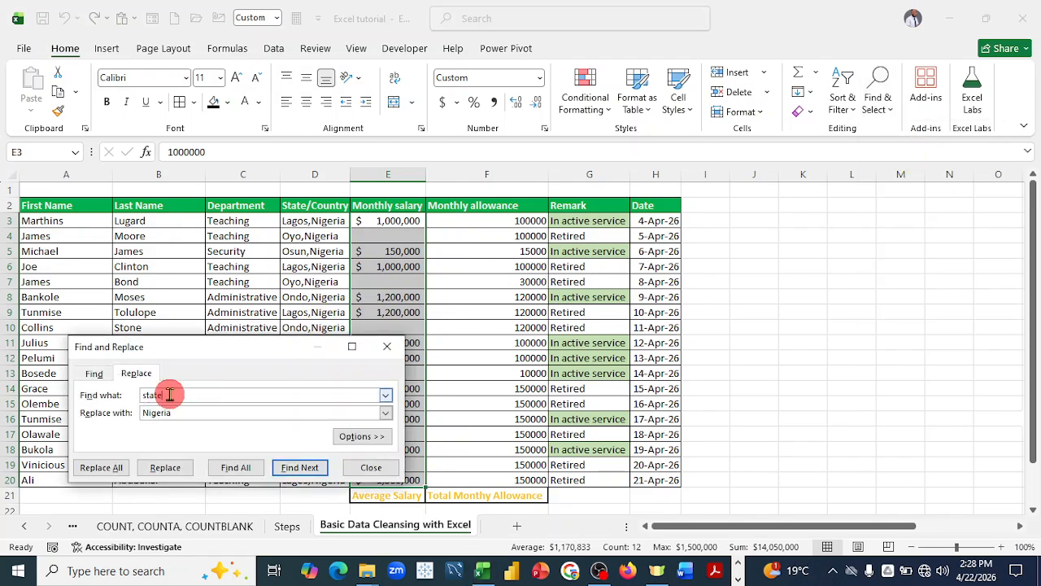
{"action": "key", "text": "BackSpace"}
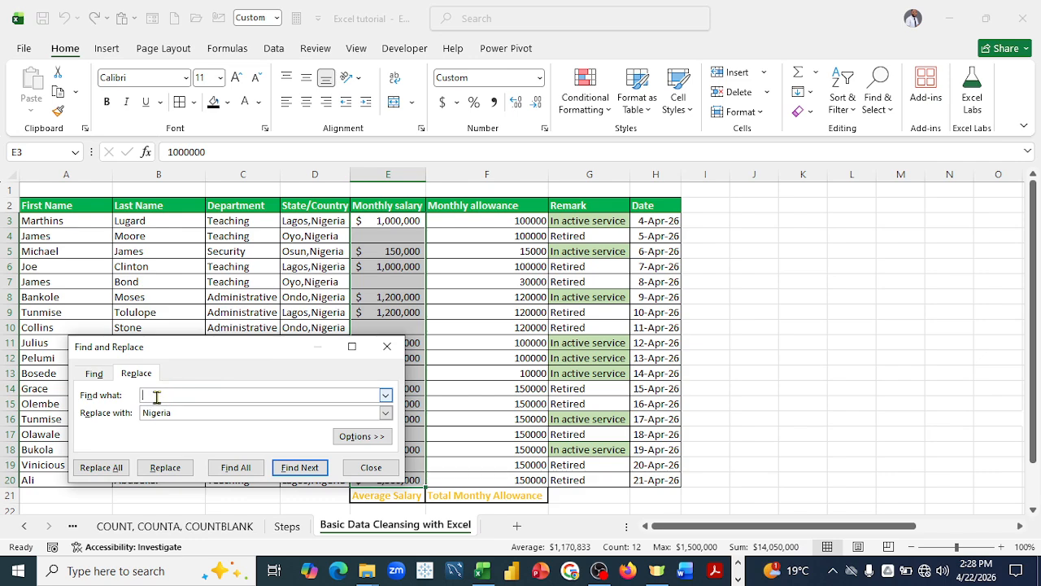
{"action": "left_click", "coordinate": [180, 412]}
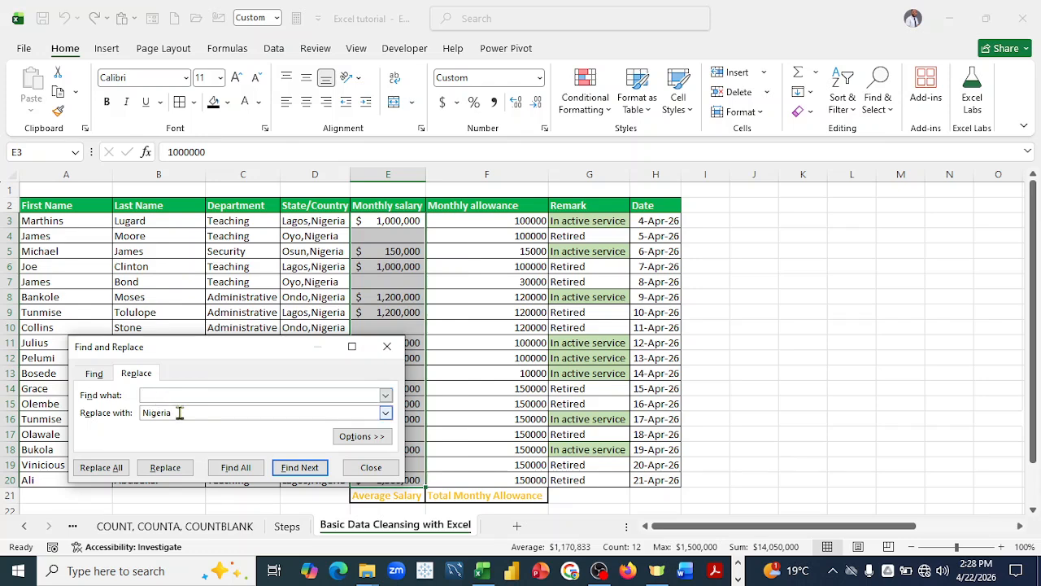
{"action": "key", "text": "BackSpace"}
{"action": "left_click", "coordinate": [101, 470]}
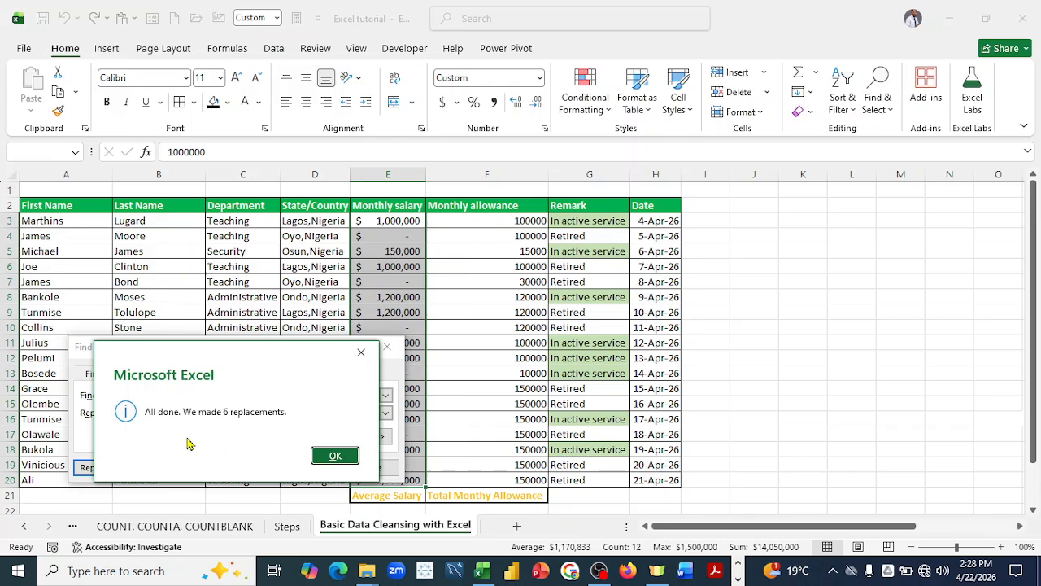
{"action": "left_click", "coordinate": [336, 457]}
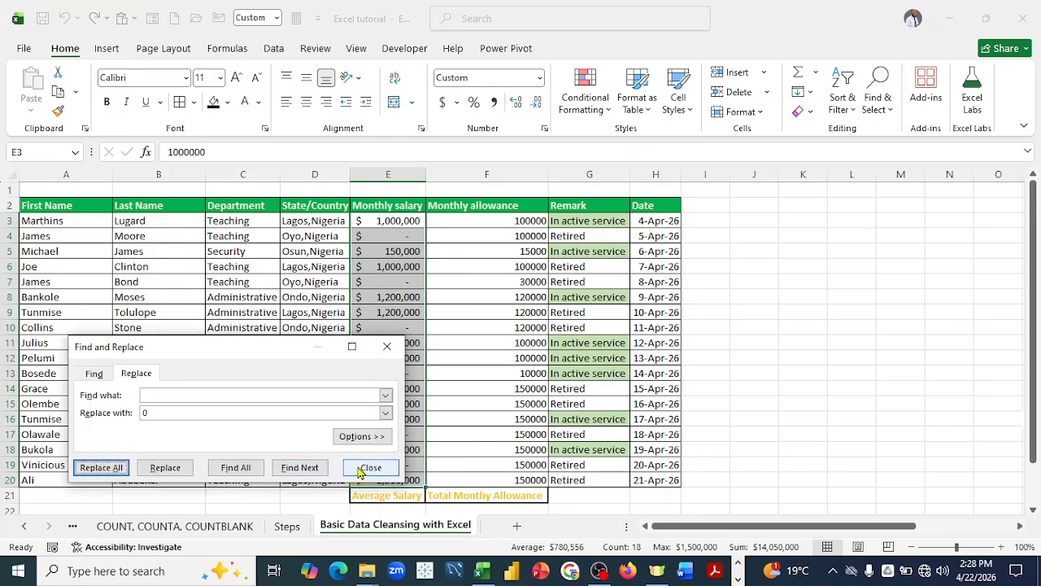
{"action": "left_click", "coordinate": [371, 468]}
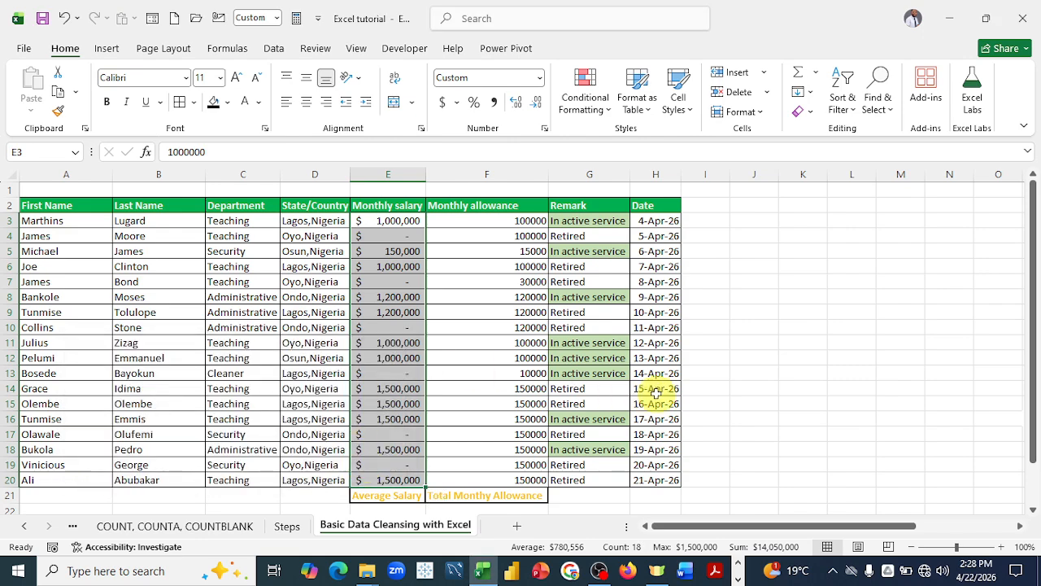
{"action": "left_click", "coordinate": [733, 392]}
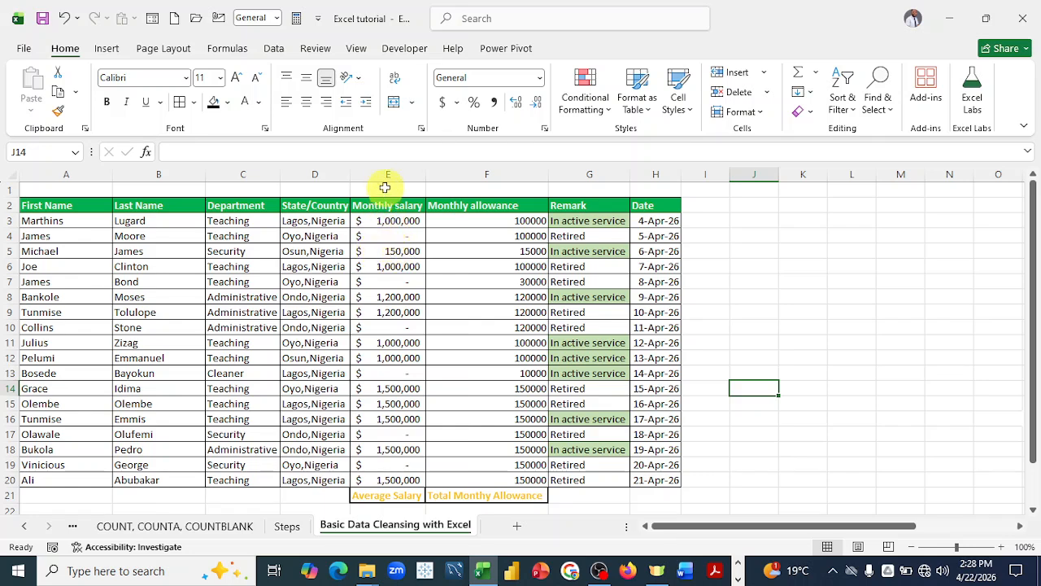
- Change the number format of the Monthly salary values in E3:E20 to General
{"action": "left_click_drag", "start_coordinate": [379, 221], "coordinate": [374, 480]}
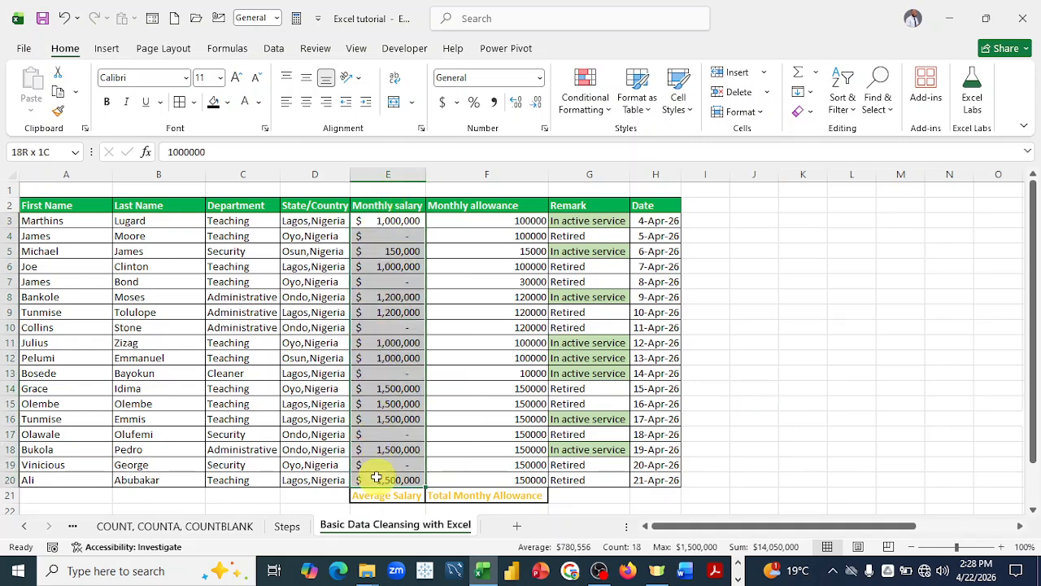
{"action": "left_click", "coordinate": [539, 82]}
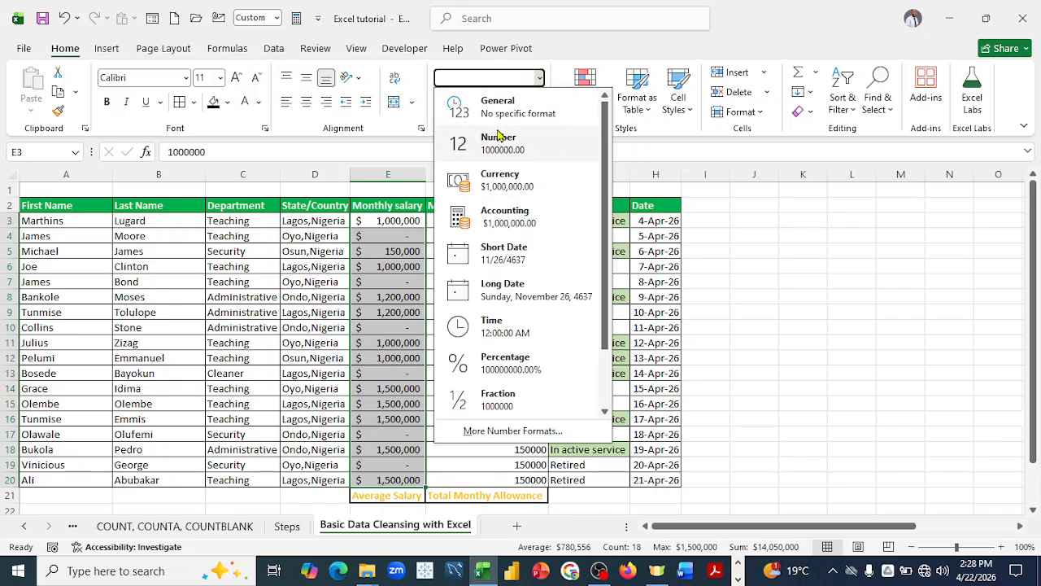
{"action": "left_click", "coordinate": [500, 120]}
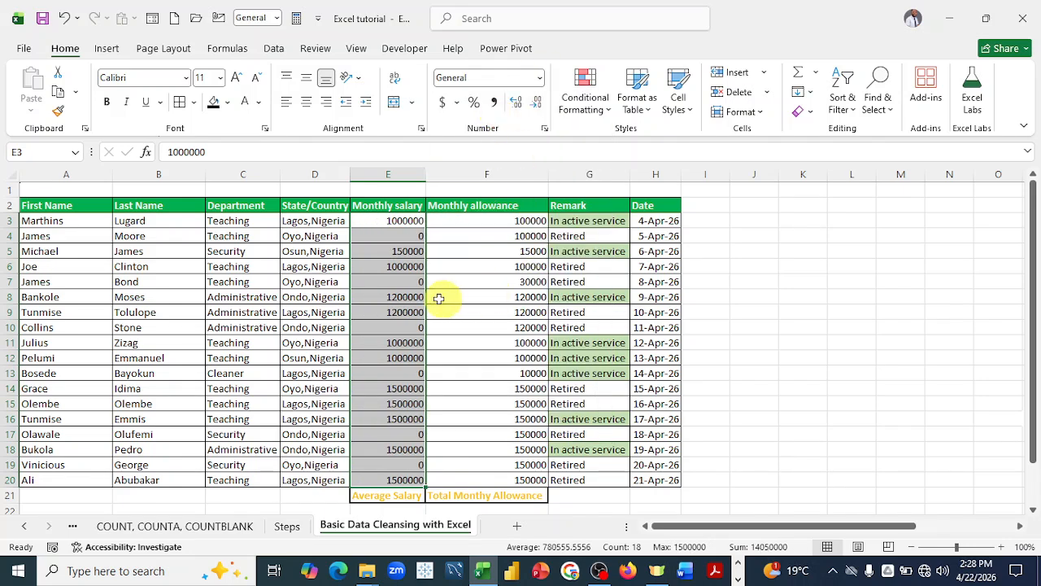
- Mark procedures 4 and 5 as completed on the Steps sheet by filling cells P1 and Q1 with black
{"action": "left_click", "coordinate": [766, 314]}
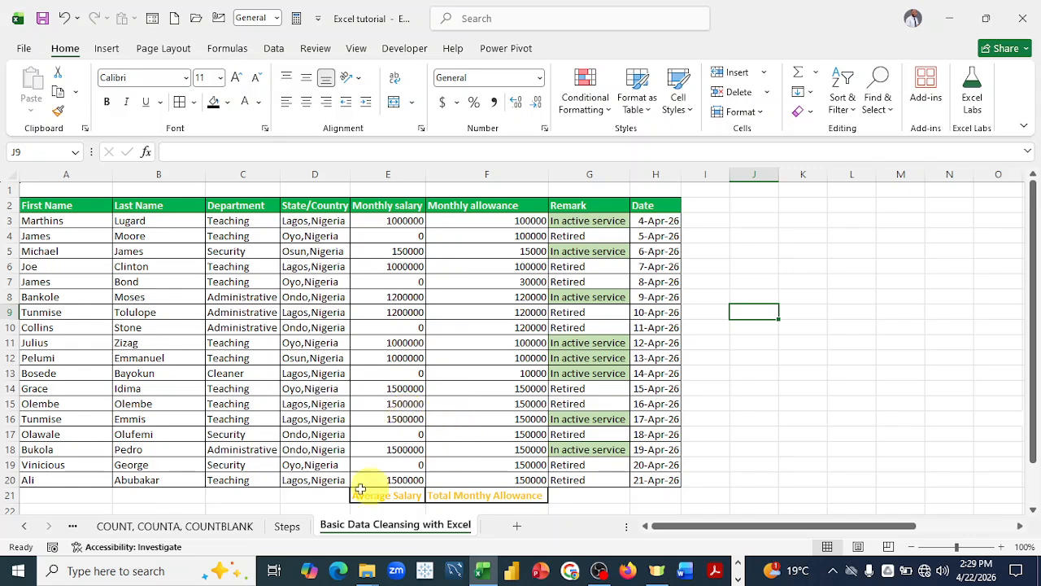
{"action": "left_click", "coordinate": [287, 526]}
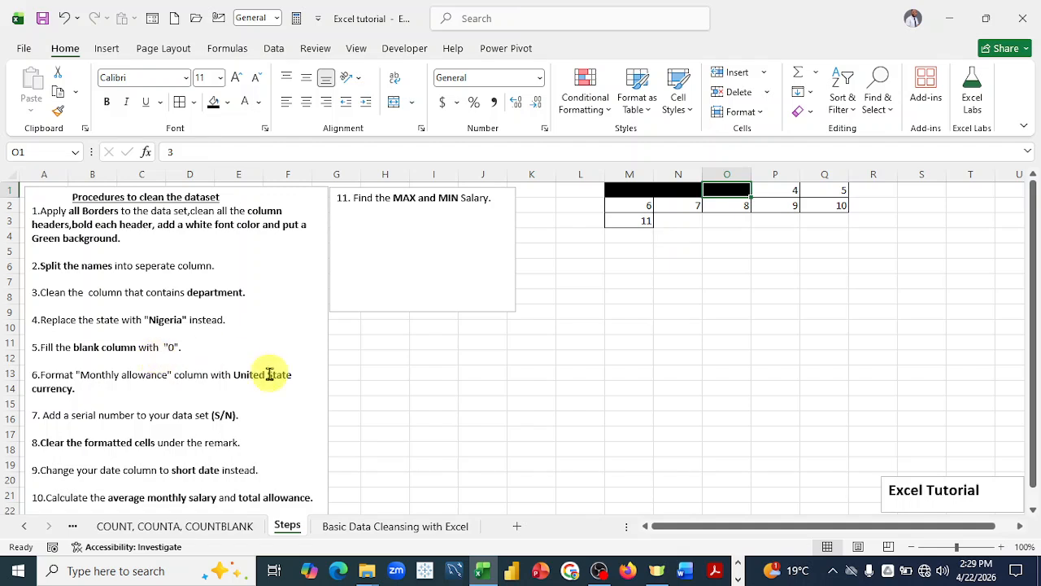
{"action": "left_click", "coordinate": [786, 188]}
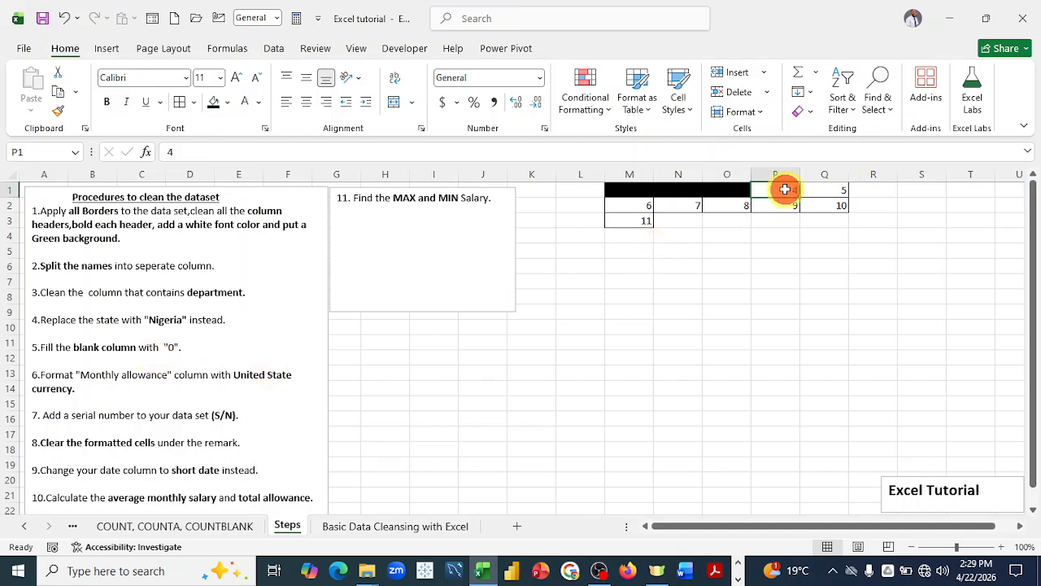
{"action": "left_click", "coordinate": [214, 104]}
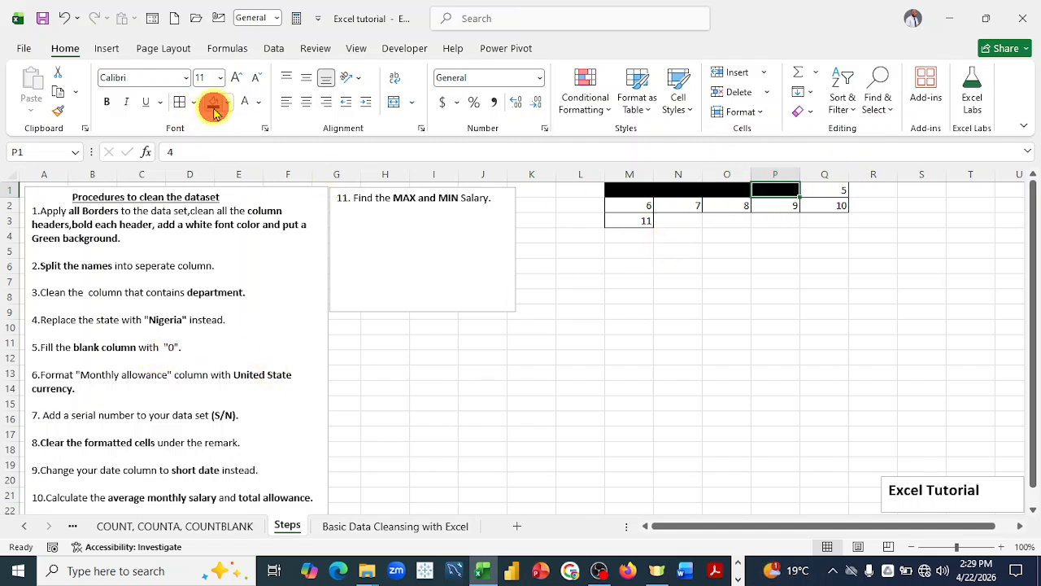
{"action": "left_click", "coordinate": [829, 190]}
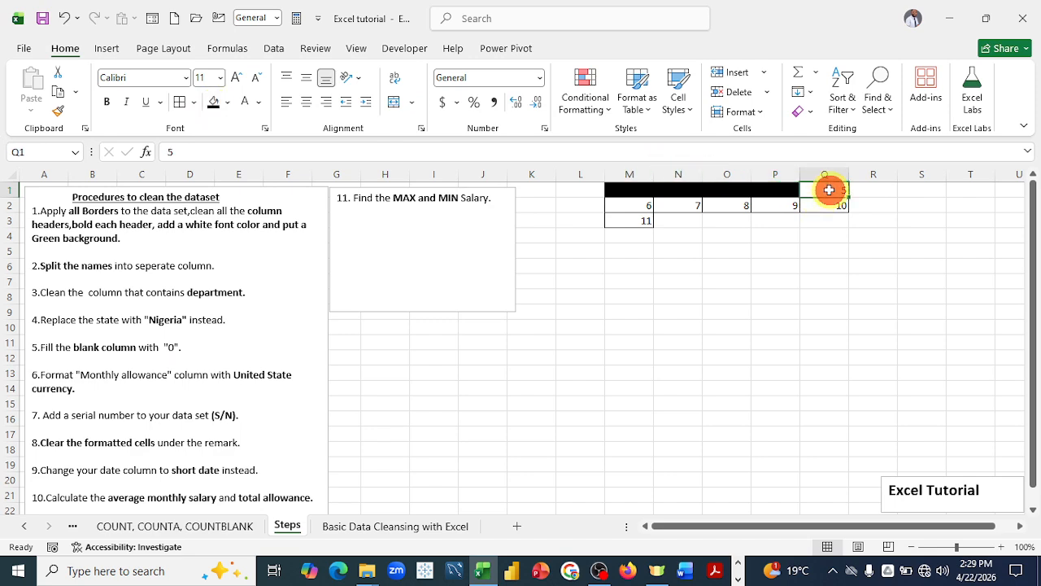
{"action": "left_click", "coordinate": [214, 106]}
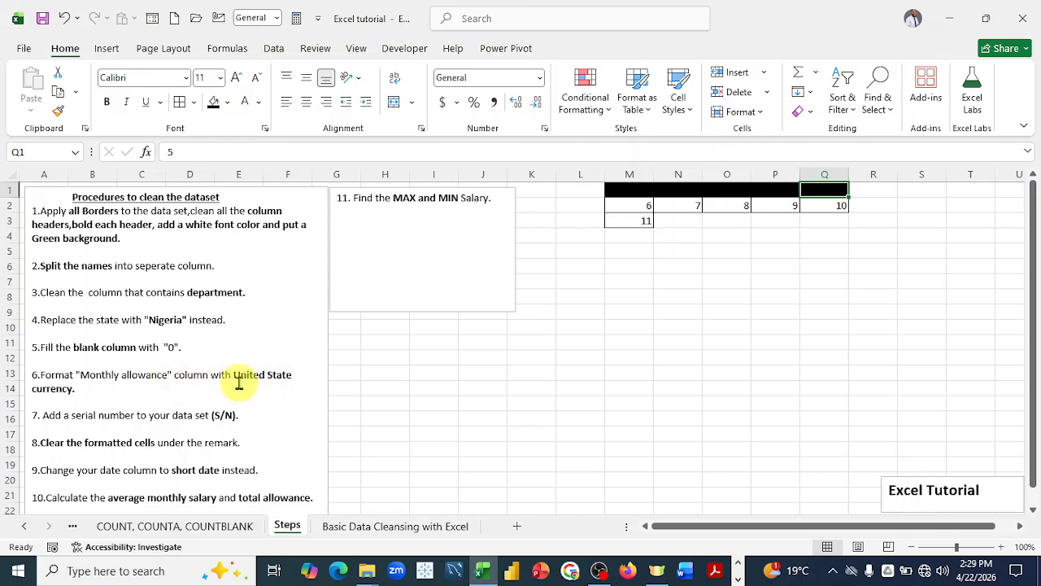
- Format the Monthly allowance values in F3:F20 of the Basic Data Cleansing with Excel sheet as US dollars without decimal places
{"action": "left_click", "coordinate": [379, 527]}
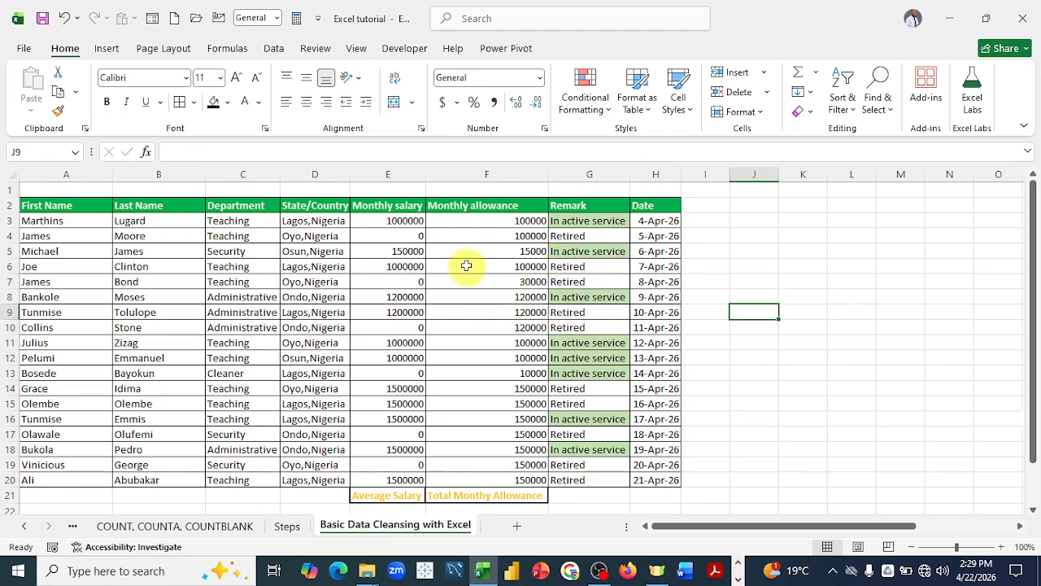
{"action": "left_click_drag", "start_coordinate": [491, 220], "coordinate": [525, 478]}
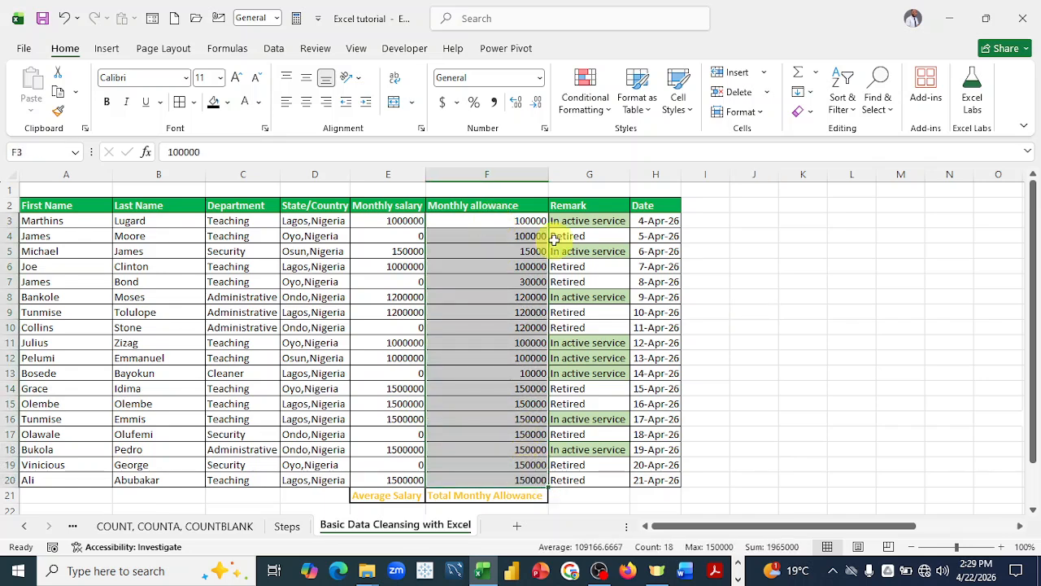
{"action": "left_click", "coordinate": [443, 103]}
{"action": "left_click", "coordinate": [537, 103]}
{"action": "left_click", "coordinate": [537, 103]}
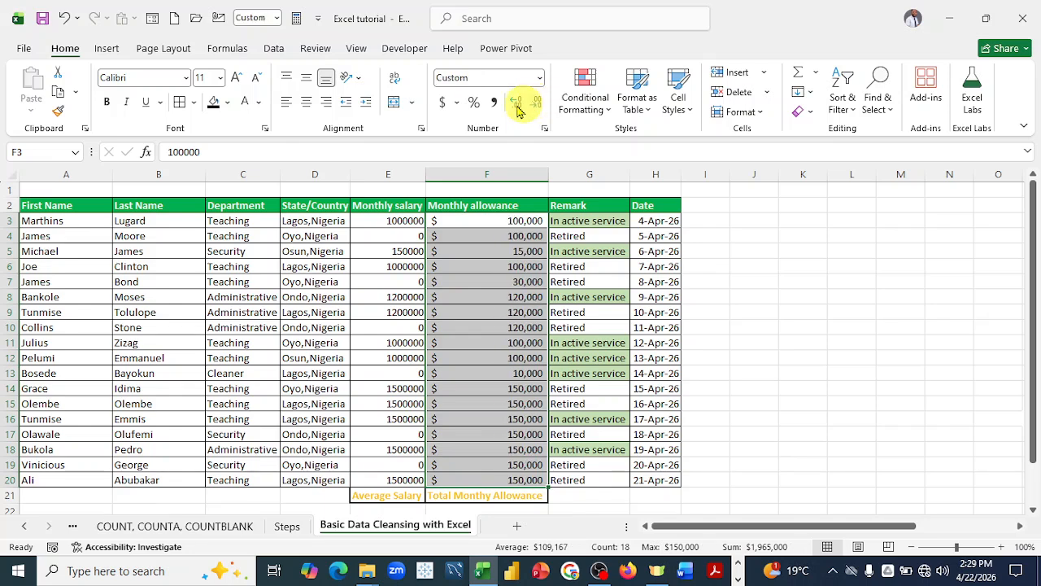
- Examine the currency symbols offered in the Format Cells dialog for the Monthly allowance values, and close it without applying anything
{"action": "left_click", "coordinate": [455, 103]}
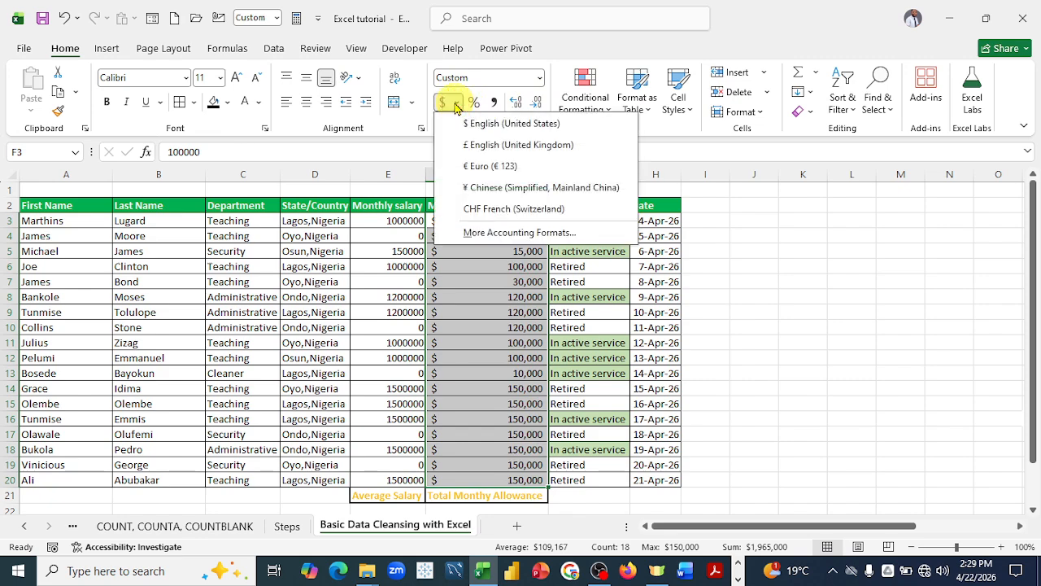
{"action": "left_click", "coordinate": [500, 233]}
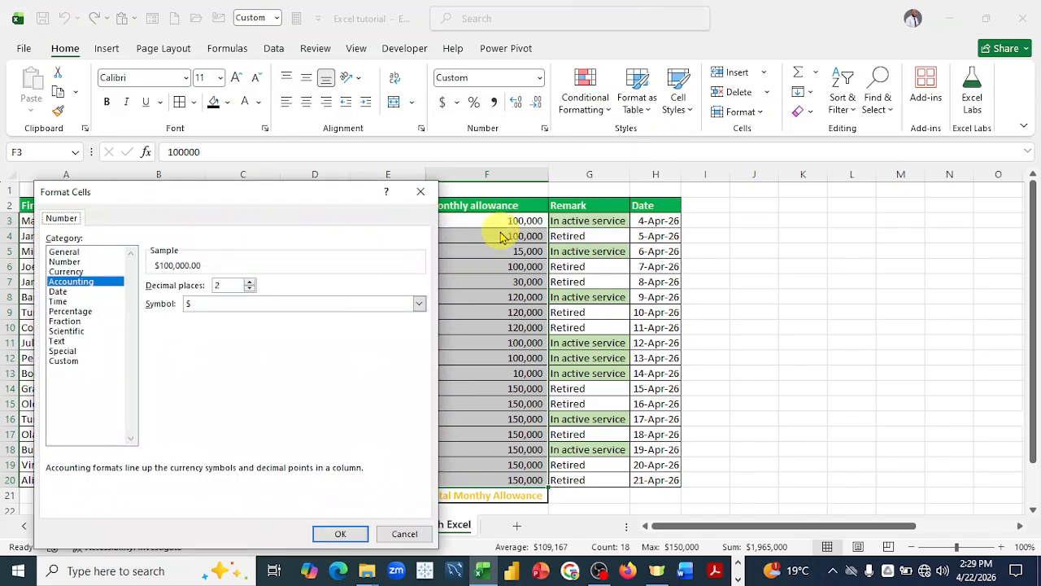
{"action": "left_click", "coordinate": [66, 272]}
{"action": "left_click", "coordinate": [419, 304]}
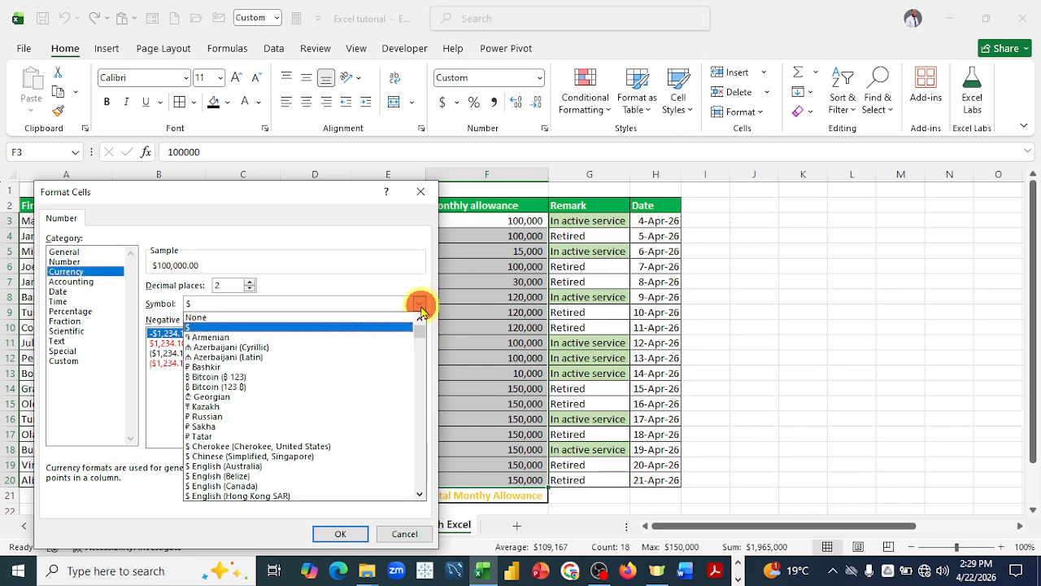
{"action": "left_click", "coordinate": [419, 495]}
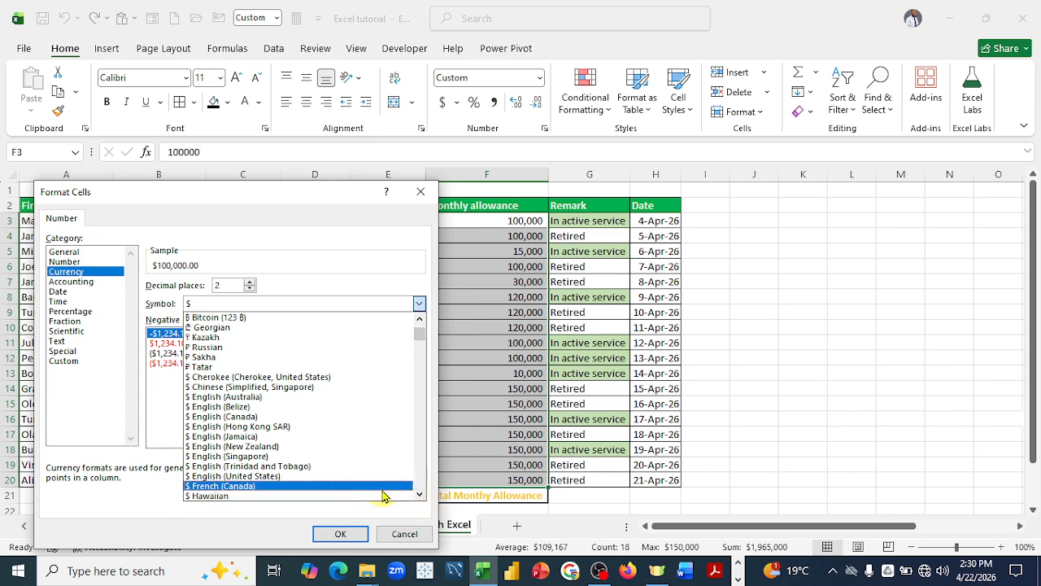
{"action": "left_click", "coordinate": [404, 534]}
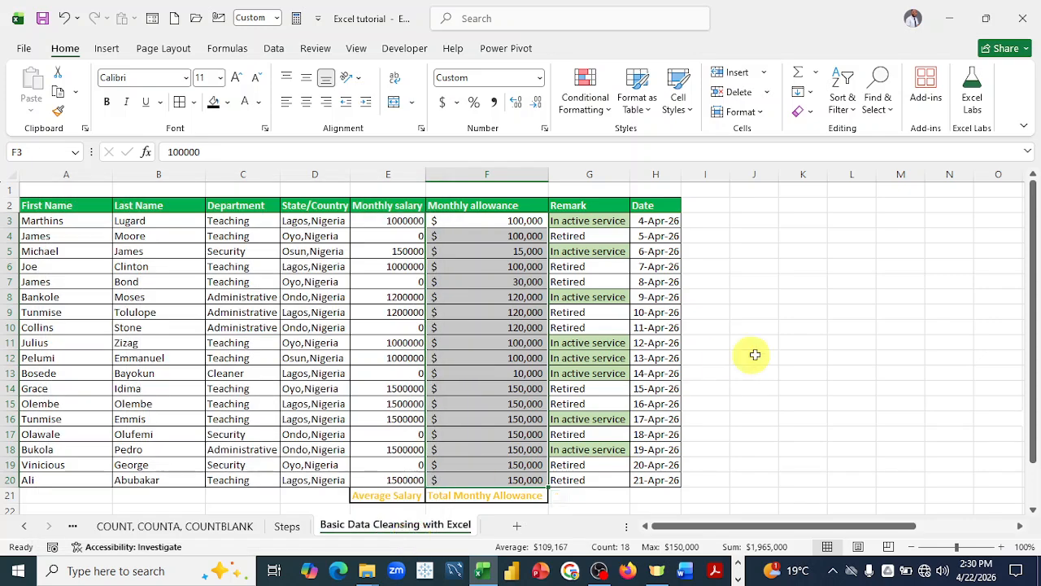
{"action": "left_click", "coordinate": [814, 375]}
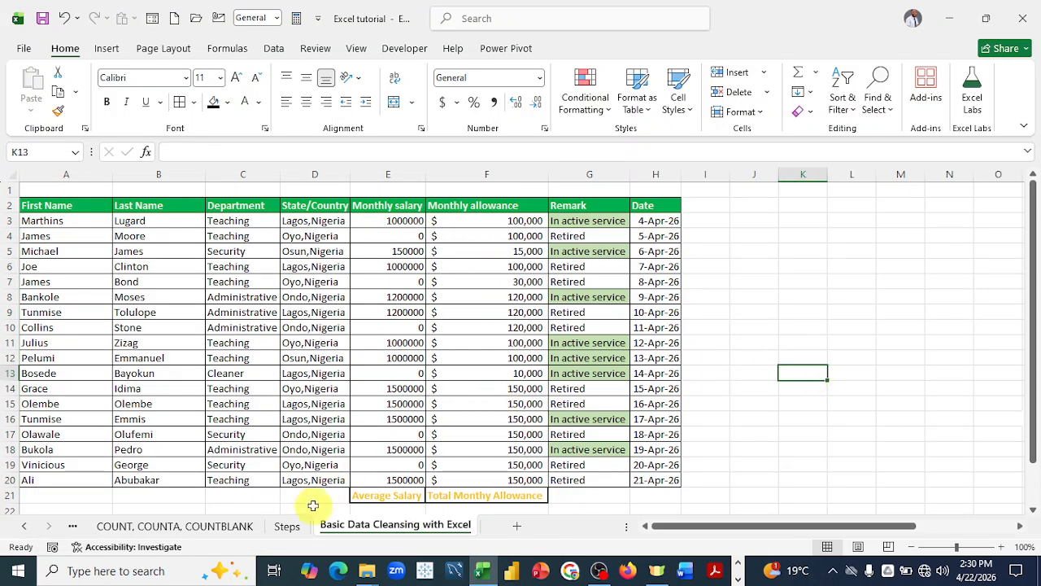
- Mark procedure 6 as completed on the Steps sheet by filling cell M2 with black
{"action": "left_click", "coordinate": [288, 526]}
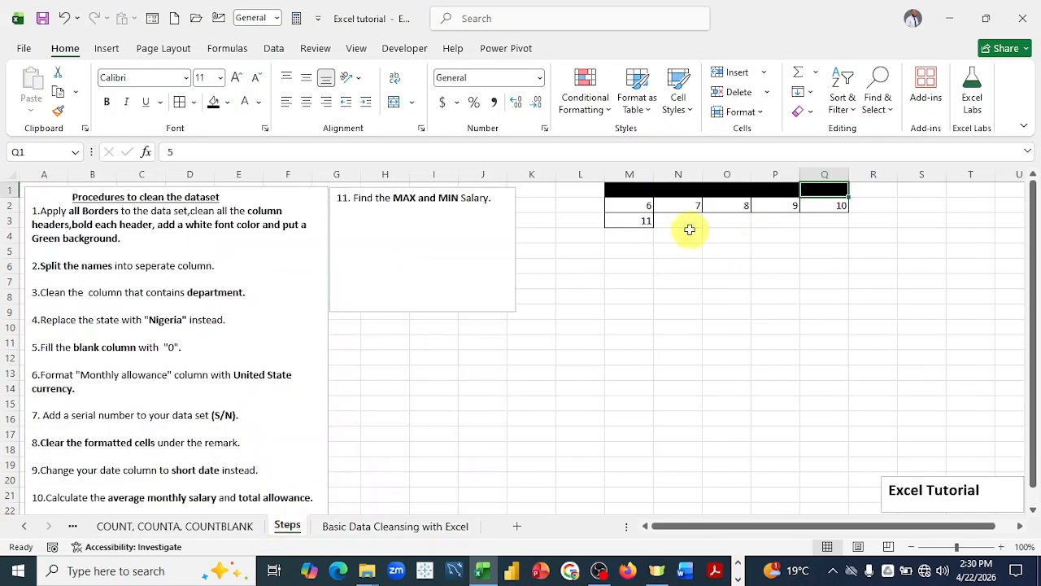
{"action": "left_click", "coordinate": [635, 208]}
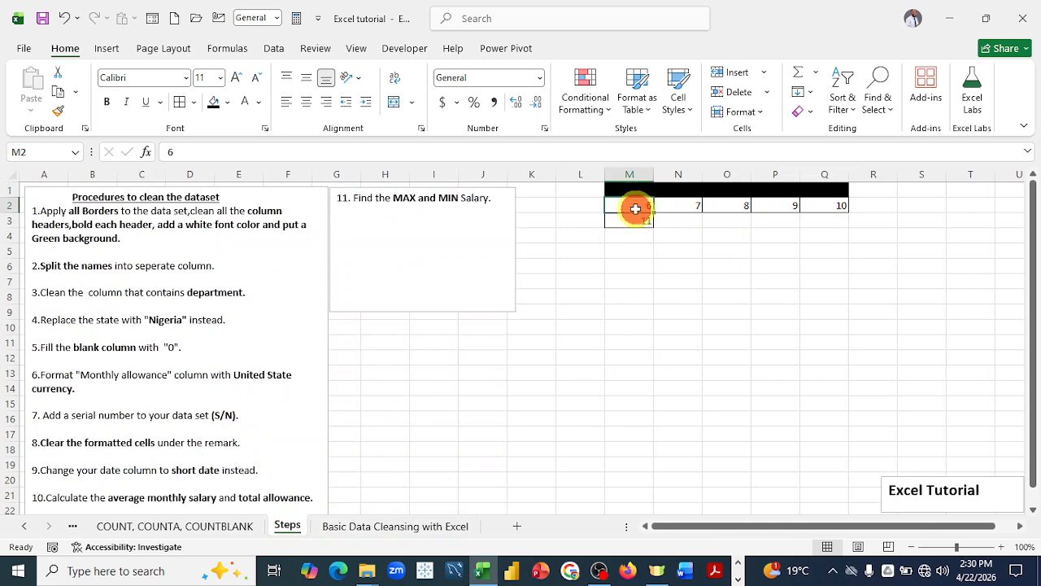
{"action": "left_click", "coordinate": [213, 103]}
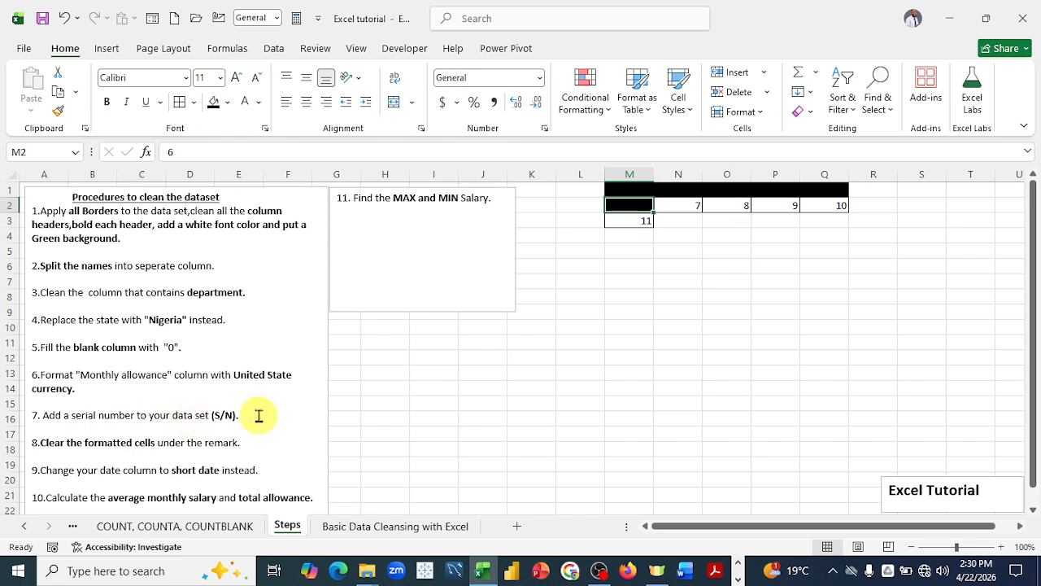
- Insert a new column before First Name in the Basic Data Cleansing with Excel sheet, and apply all borders to A2:A20
{"action": "left_click", "coordinate": [385, 527]}
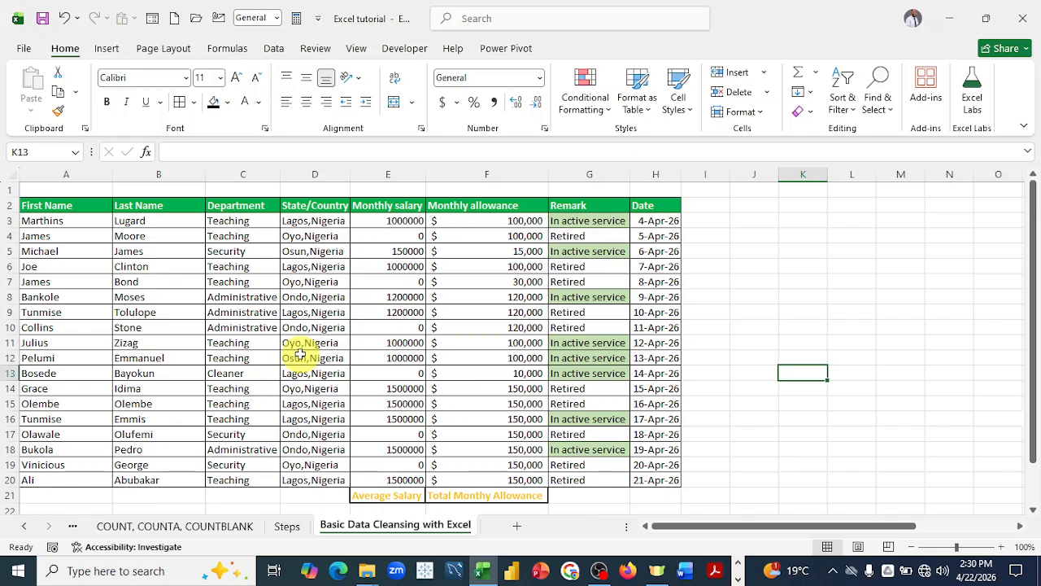
{"action": "right_click", "coordinate": [63, 169]}
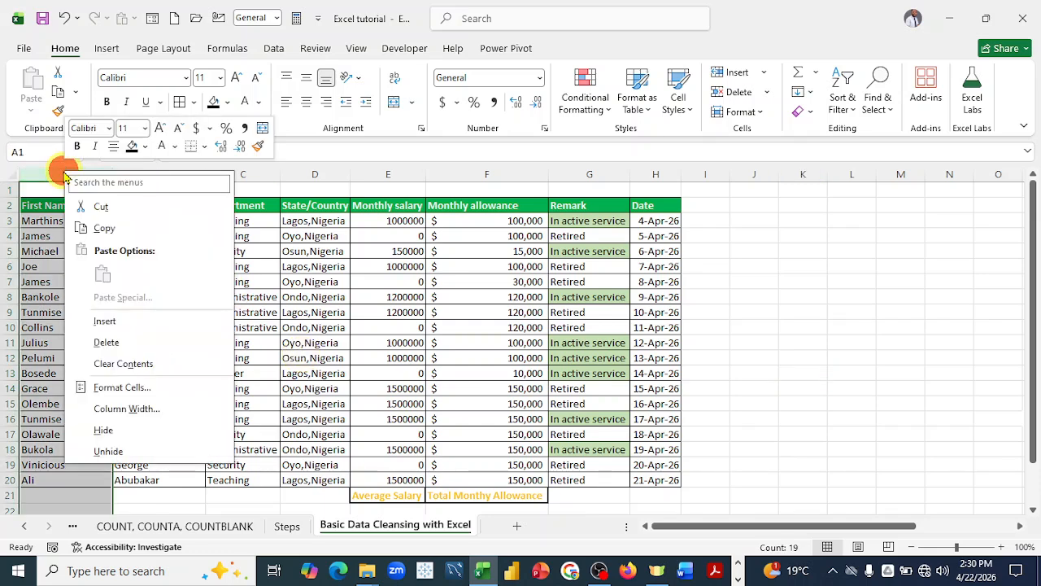
{"action": "left_click", "coordinate": [114, 317]}
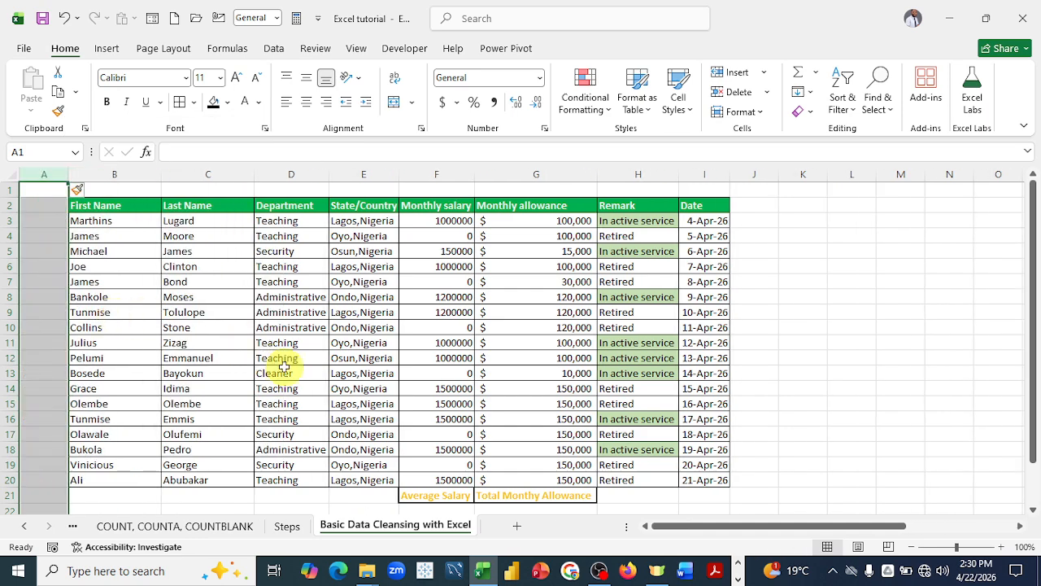
{"action": "left_click", "coordinate": [281, 371]}
{"action": "left_click_drag", "start_coordinate": [33, 204], "coordinate": [42, 474]}
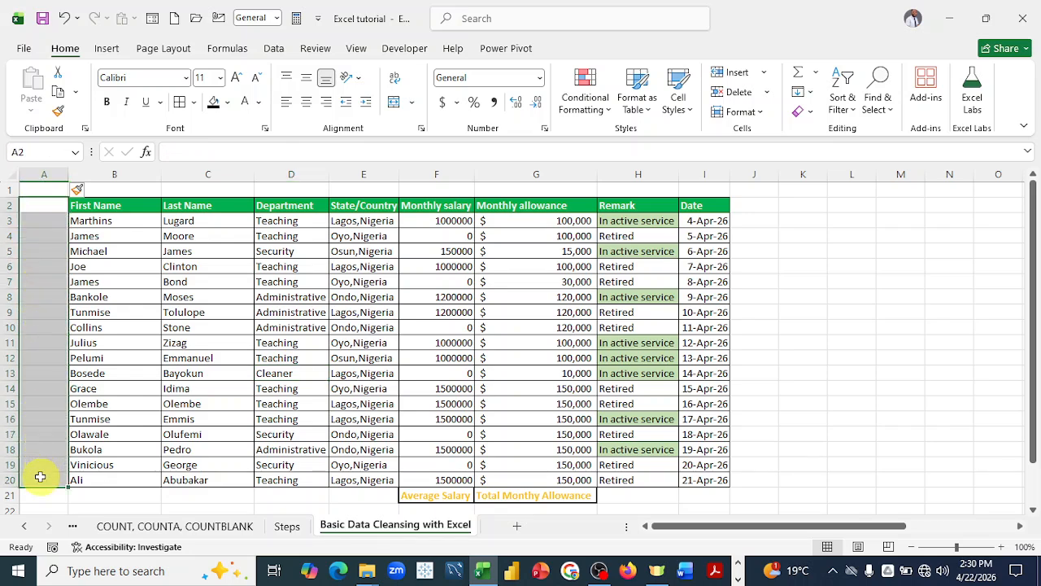
{"action": "left_click", "coordinate": [179, 102]}
{"action": "left_click", "coordinate": [349, 251]}
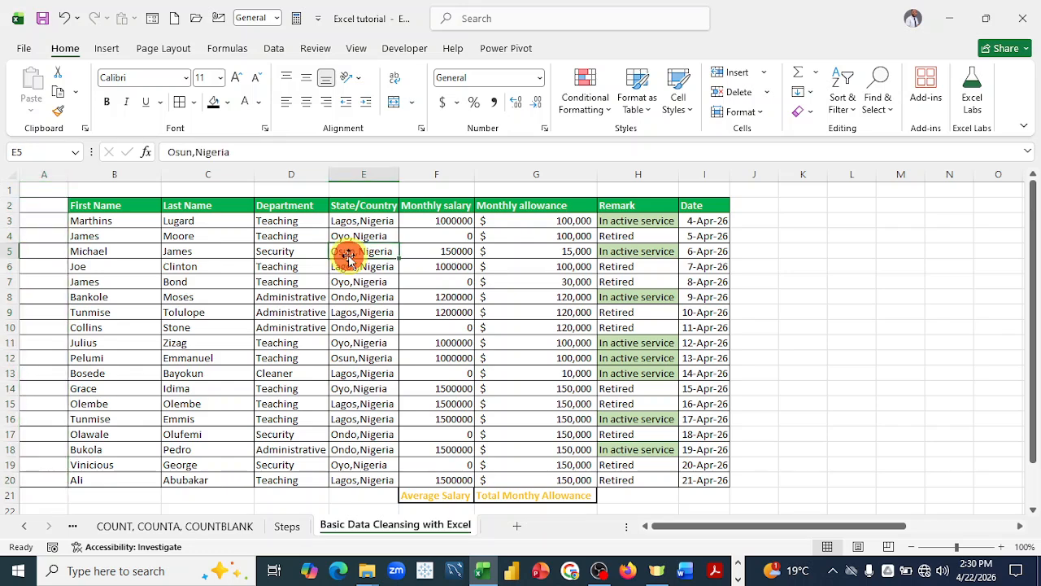
- Enter S/N as the header of the new column in cell A2
{"action": "left_click", "coordinate": [35, 205]}
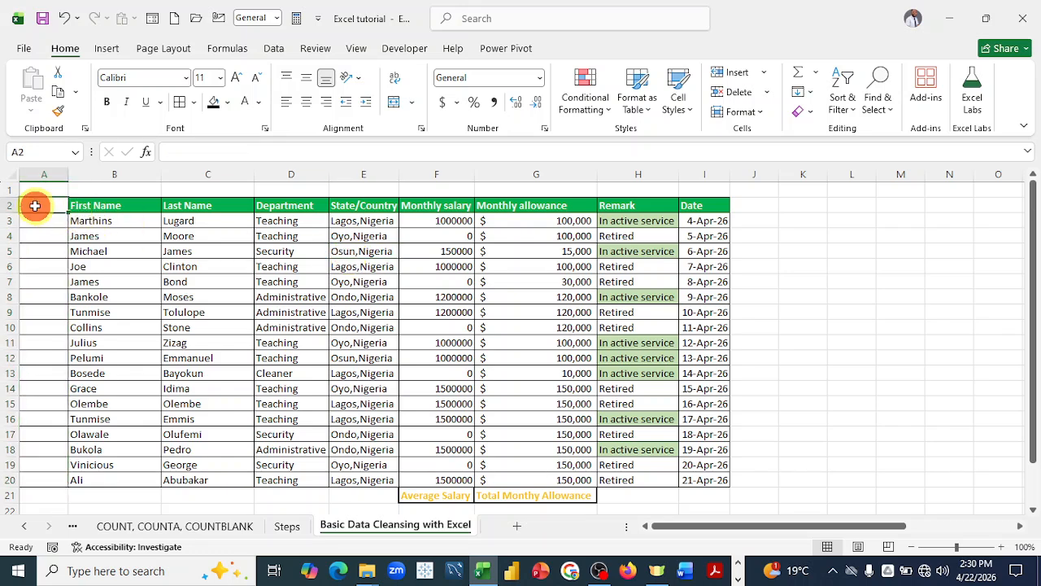
{"action": "type", "text": "S/N"}
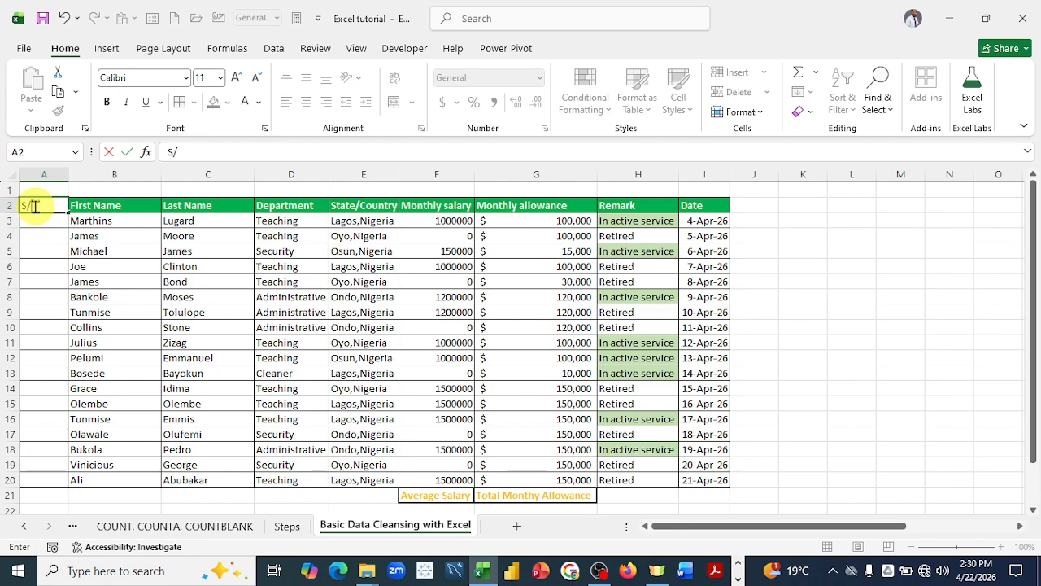
{"action": "left_click", "coordinate": [101, 281]}
- Format the S/N header in A2 with the standard green fill and a bold white font to match the other headers
{"action": "left_click", "coordinate": [27, 207]}
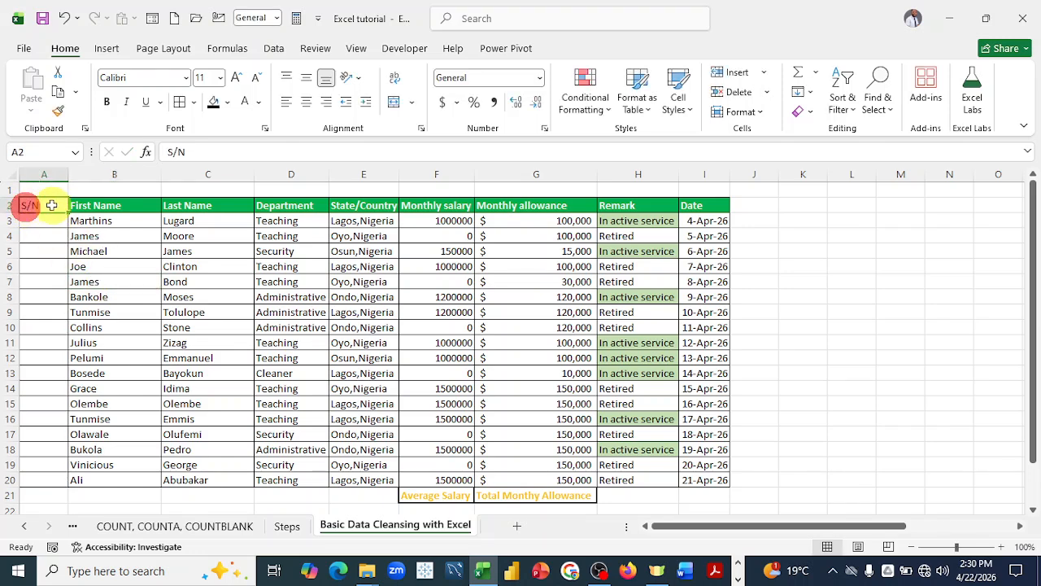
{"action": "left_click", "coordinate": [228, 103]}
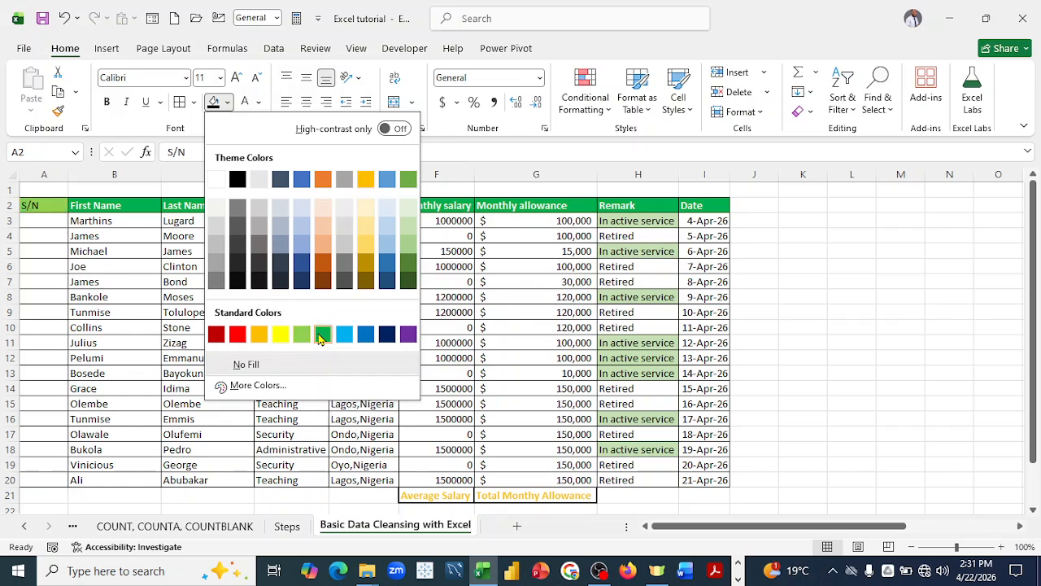
{"action": "left_click", "coordinate": [323, 334]}
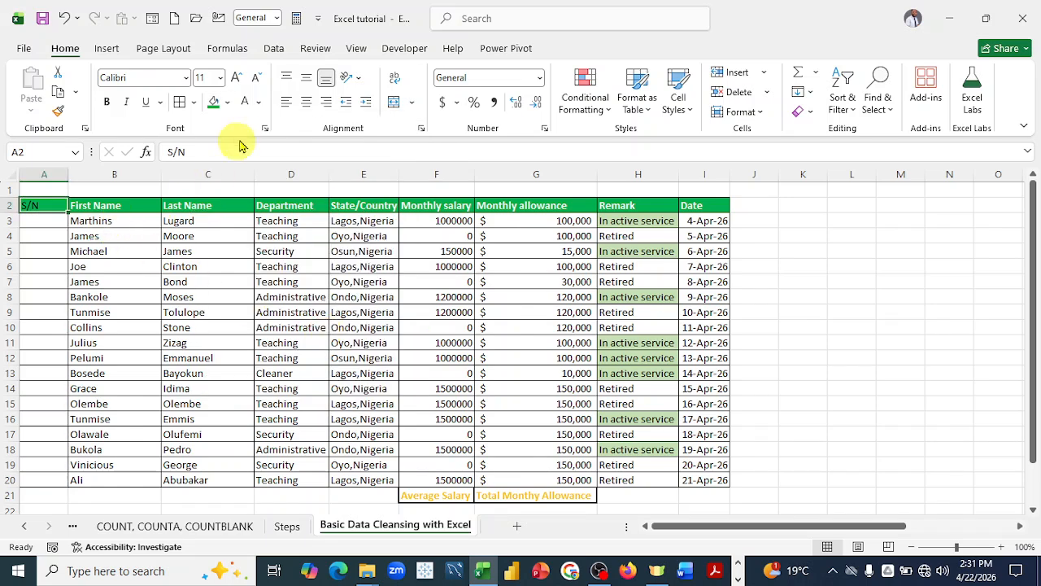
{"action": "left_click", "coordinate": [259, 101]}
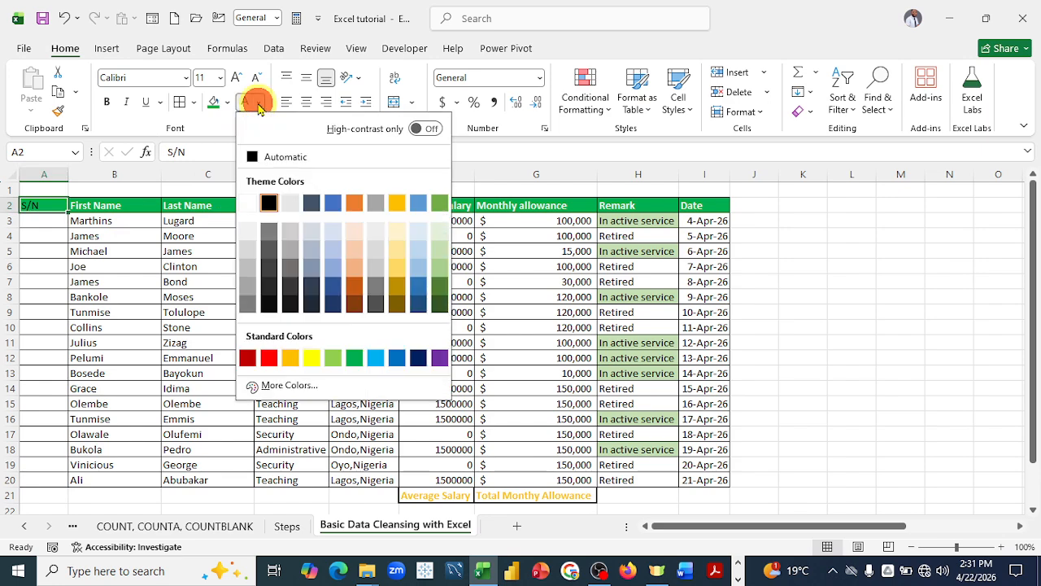
{"action": "left_click", "coordinate": [250, 204]}
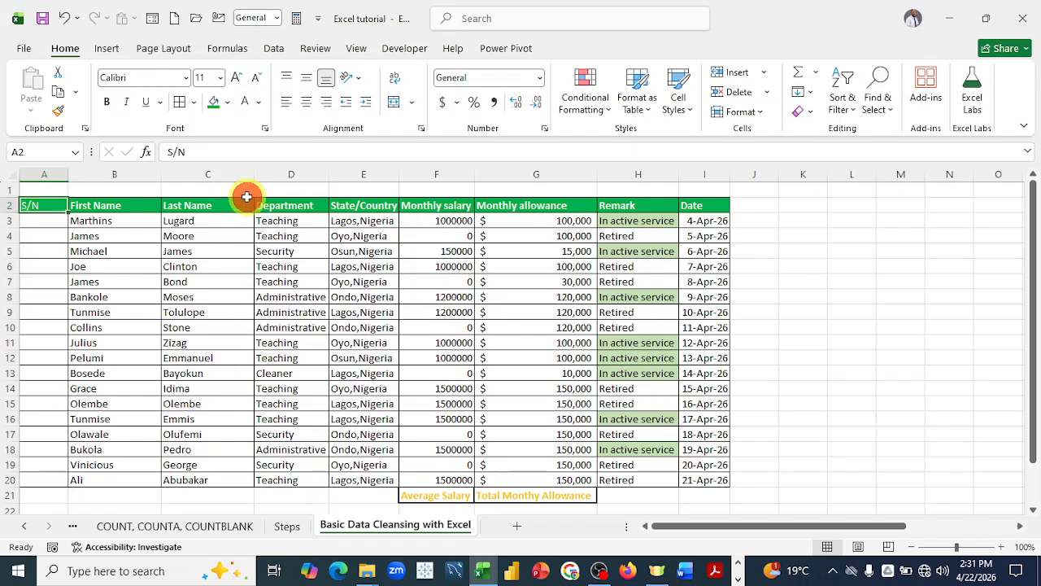
{"action": "left_click", "coordinate": [107, 102]}
{"action": "left_click", "coordinate": [396, 388]}
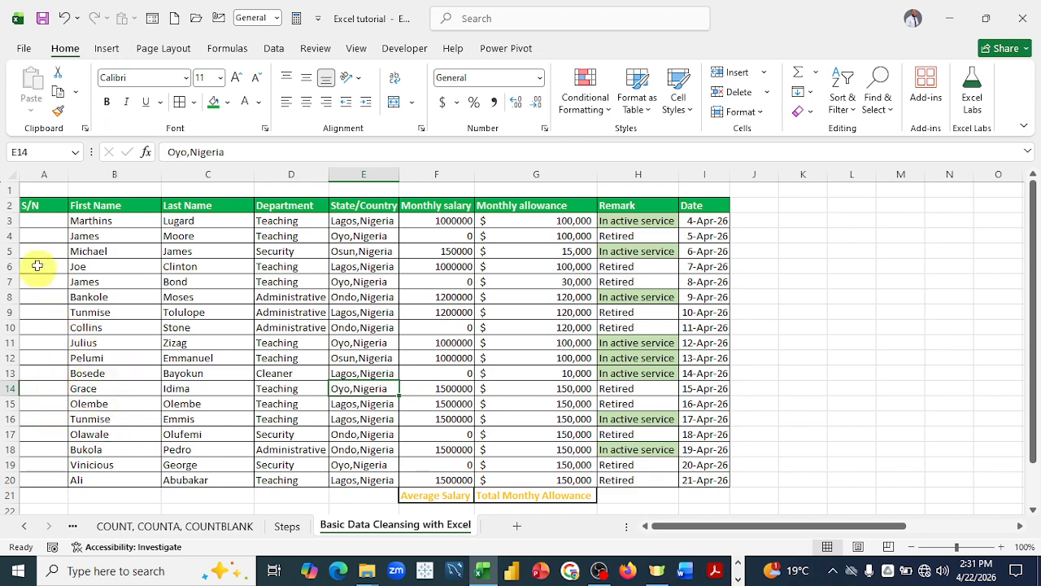
- Enter 1 as the first serial number in cell A3
{"action": "left_click", "coordinate": [50, 222]}
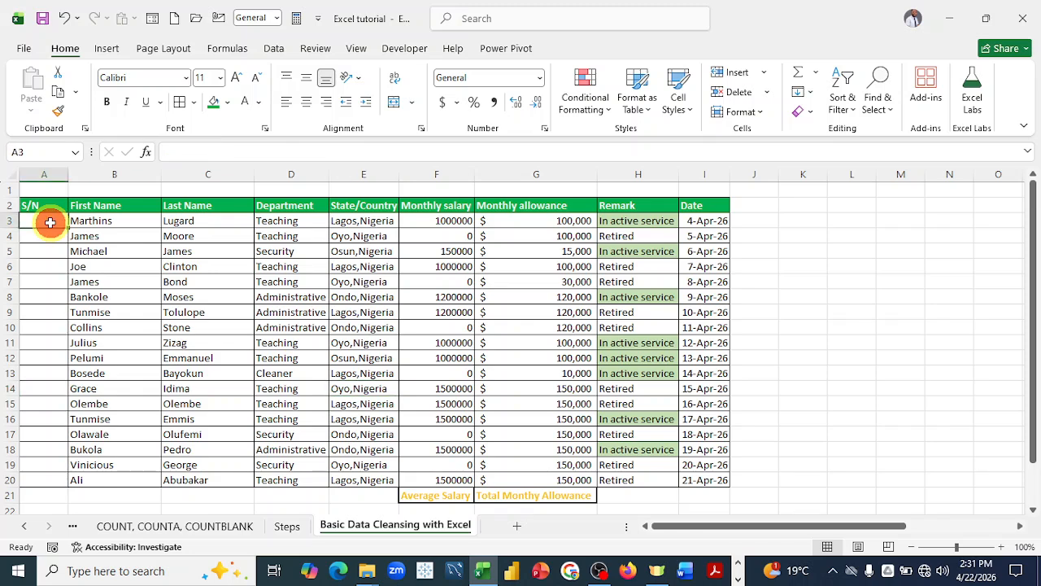
{"action": "type", "text": "1"}
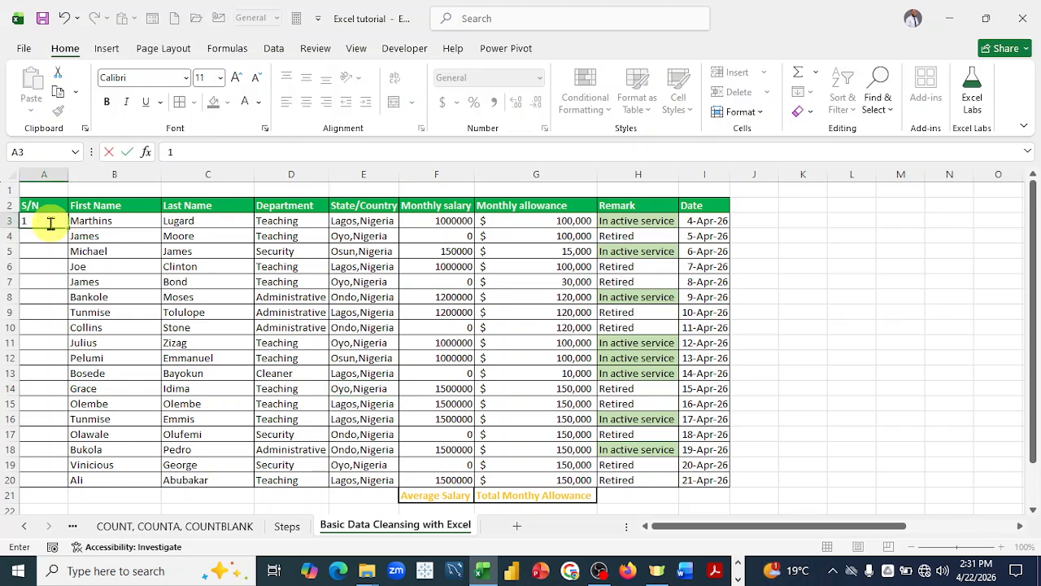
{"action": "left_click", "coordinate": [193, 308]}
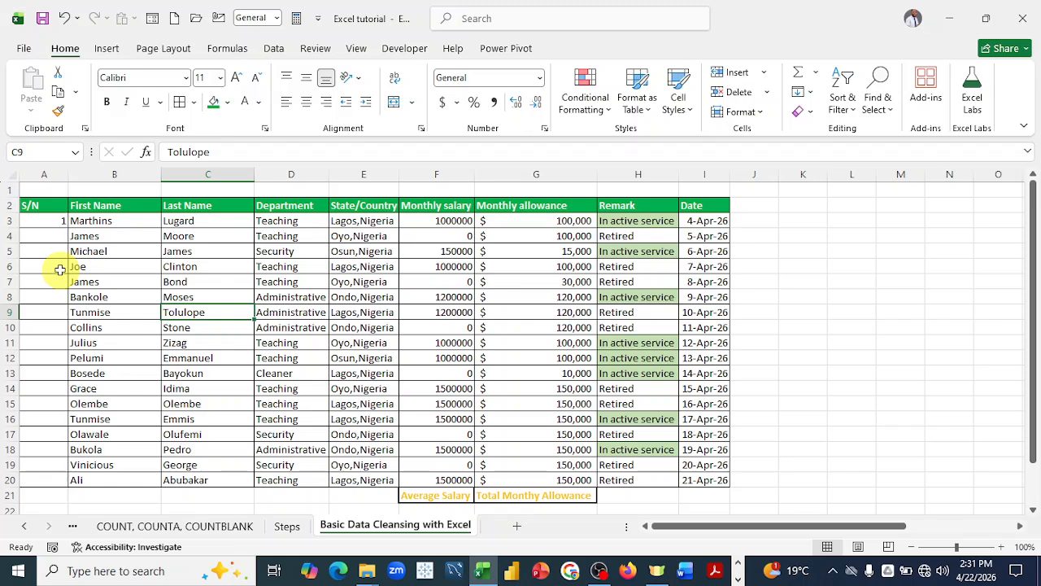
- Fill a linear series down column A from A3, in columns, with step value 1 and stop value 19
{"action": "left_click", "coordinate": [49, 221]}
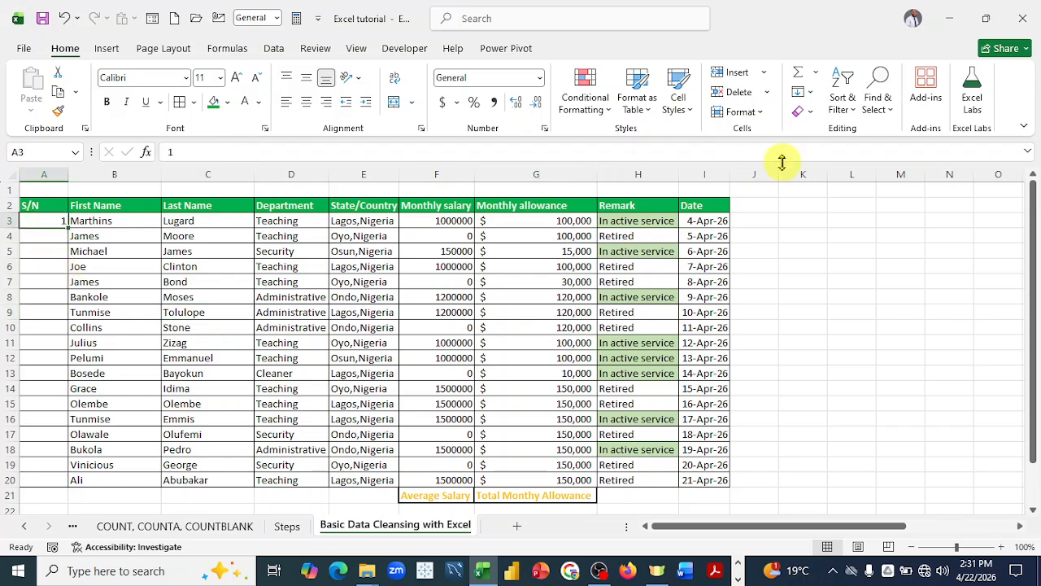
{"action": "left_click", "coordinate": [810, 97]}
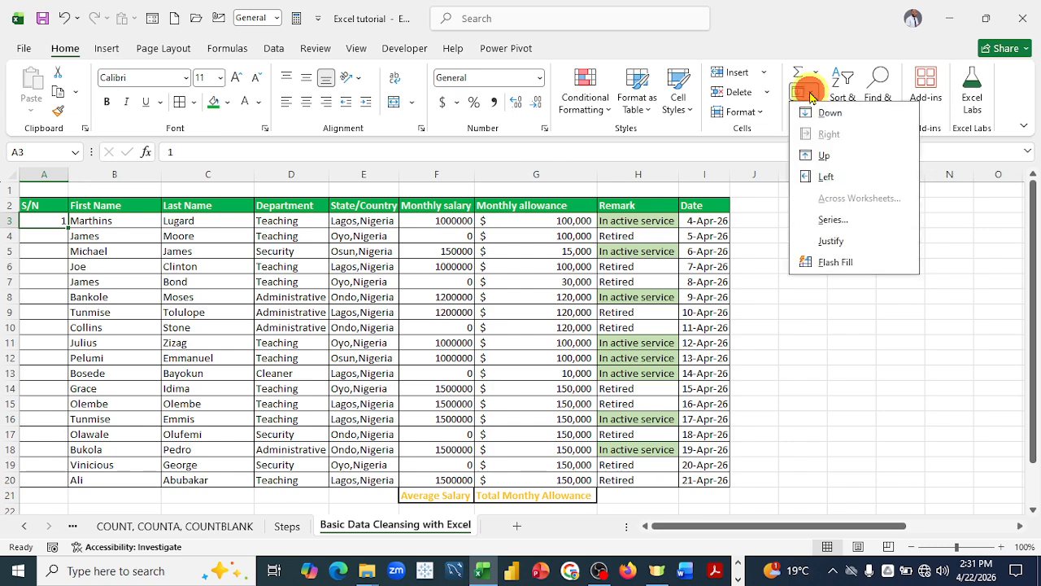
{"action": "left_click", "coordinate": [833, 220]}
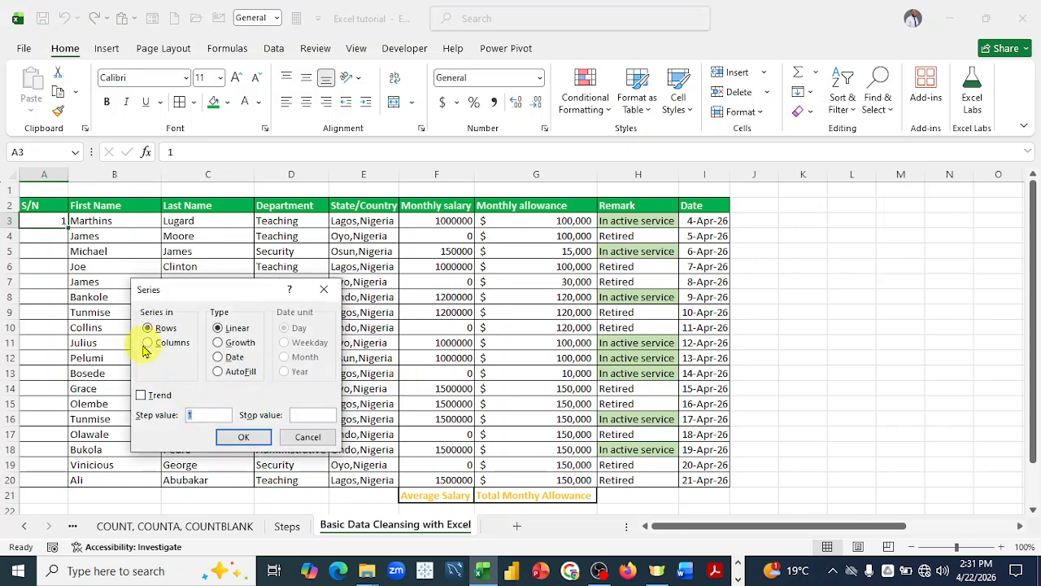
{"action": "left_click", "coordinate": [149, 343]}
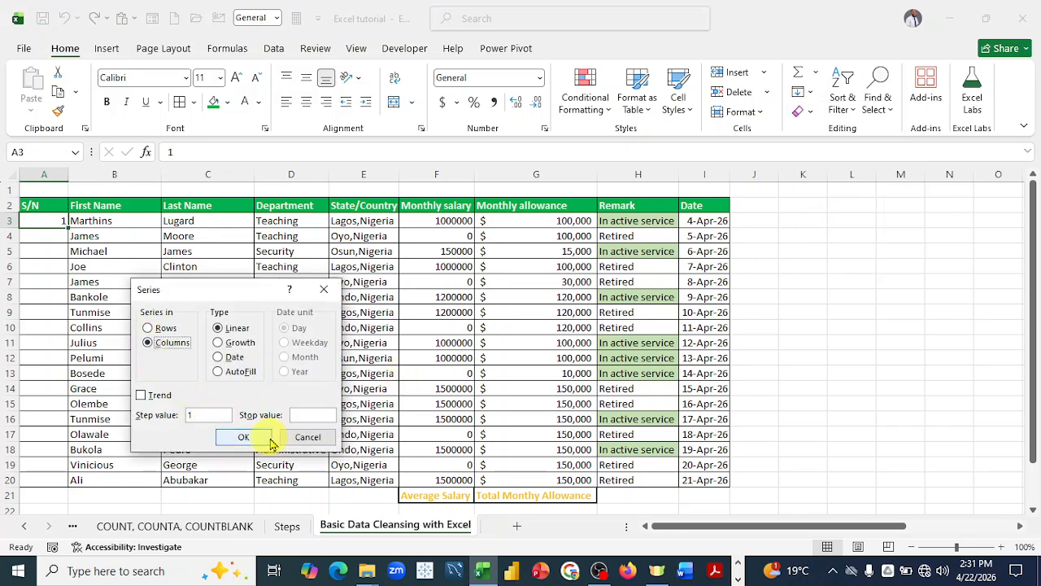
{"action": "left_click", "coordinate": [301, 414]}
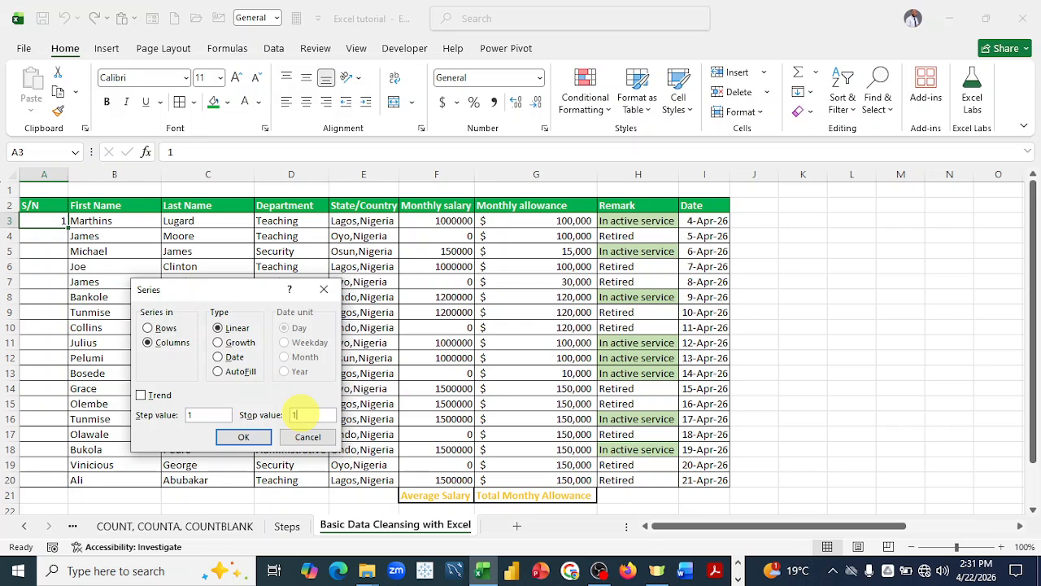
{"action": "left_click", "coordinate": [244, 436]}
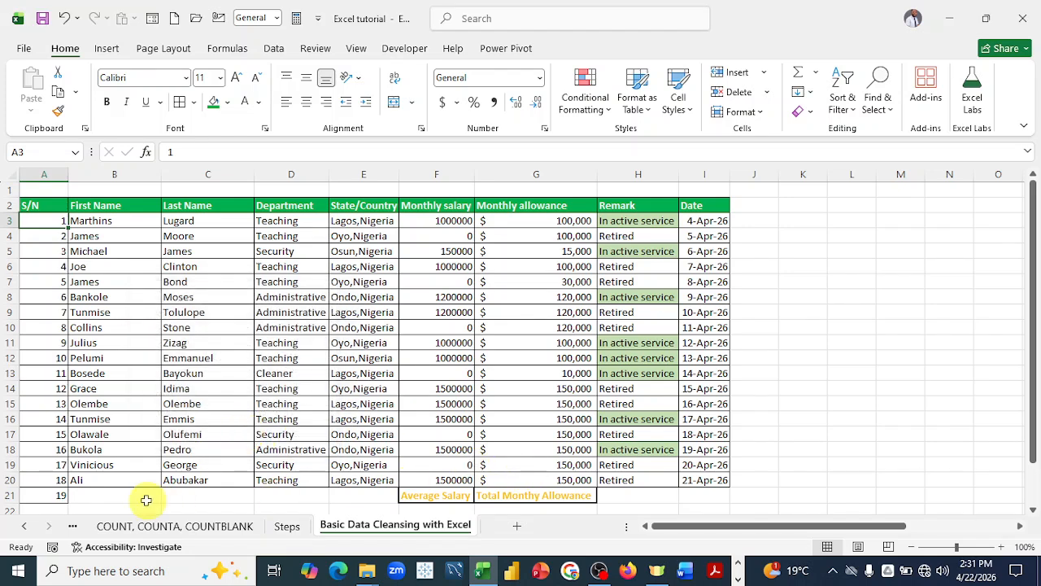
- Delete the surplus serial number in A21, below the last record, and remove that cell's borders
{"action": "left_click", "coordinate": [48, 495]}
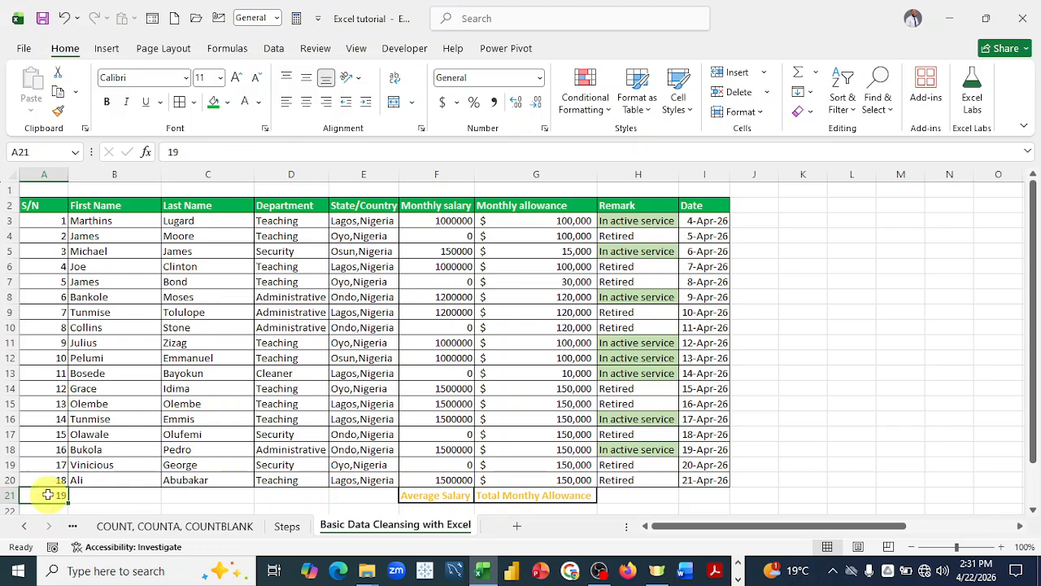
{"action": "left_click", "coordinate": [106, 497]}
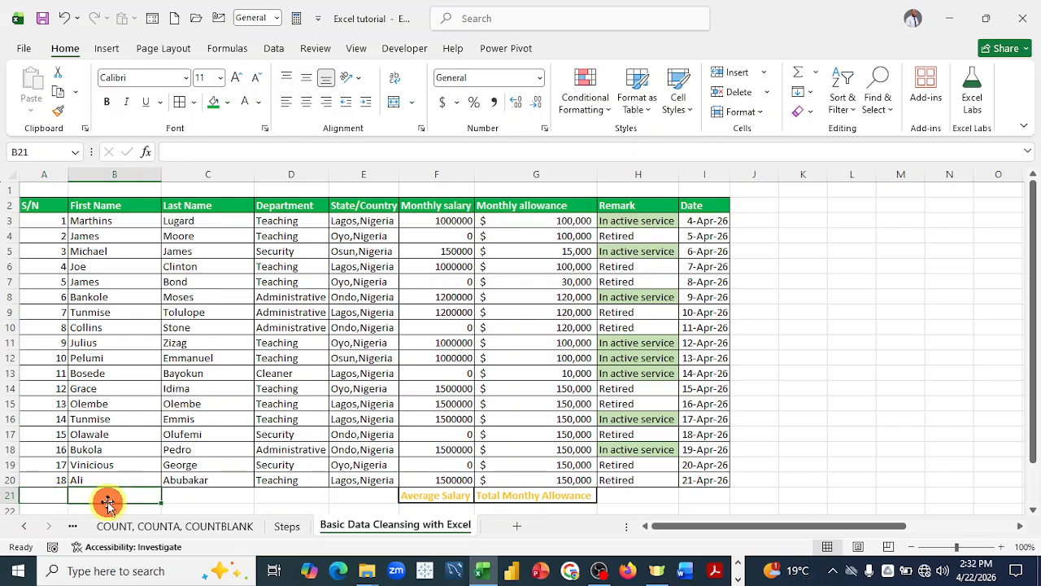
{"action": "left_click", "coordinate": [48, 497]}
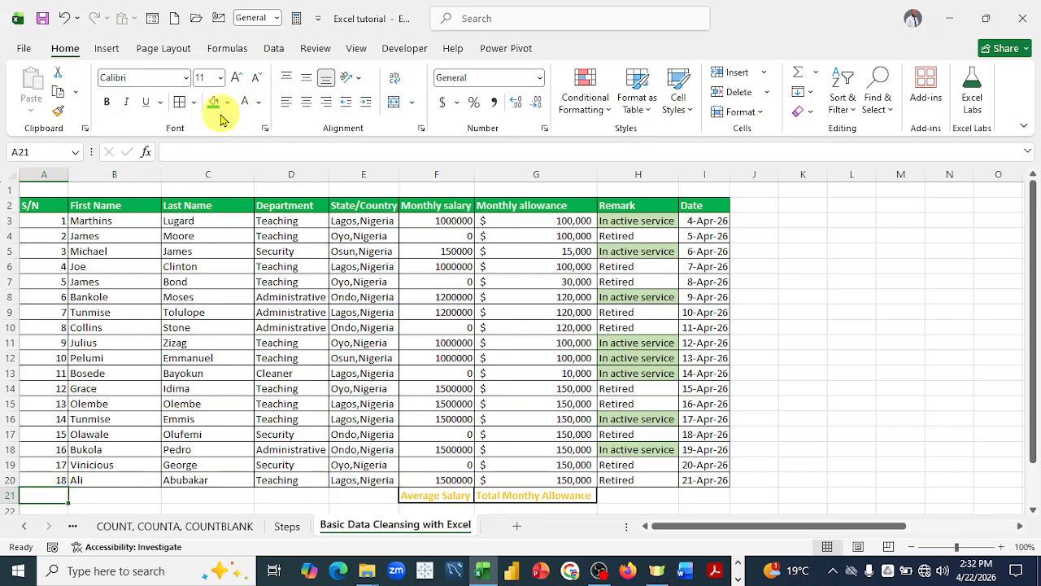
{"action": "left_click", "coordinate": [193, 104]}
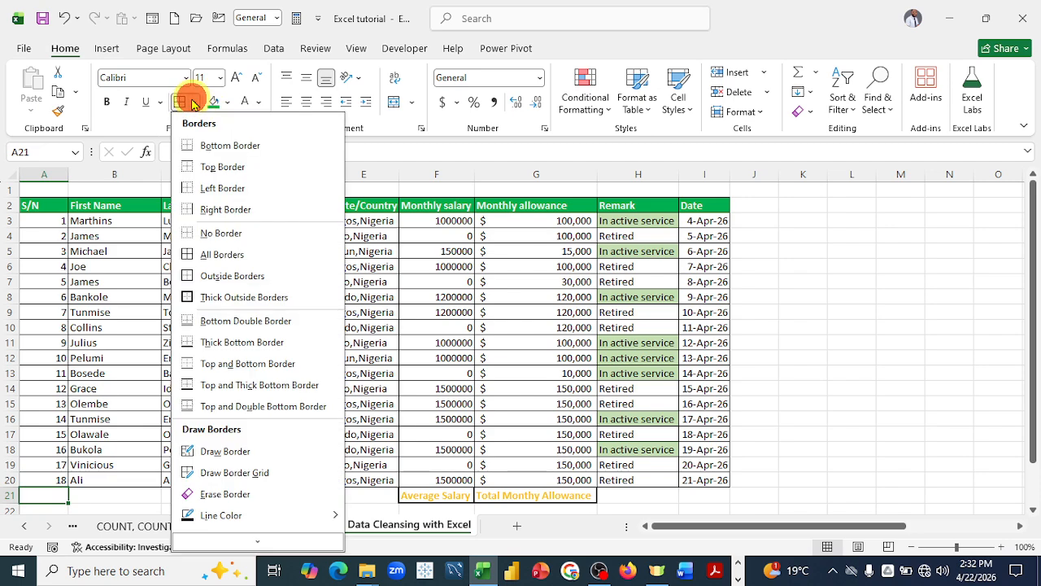
{"action": "left_click", "coordinate": [219, 235]}
{"action": "left_click", "coordinate": [89, 495]}
- Apply all borders to cell A20, the last serial number
{"action": "left_click", "coordinate": [48, 480]}
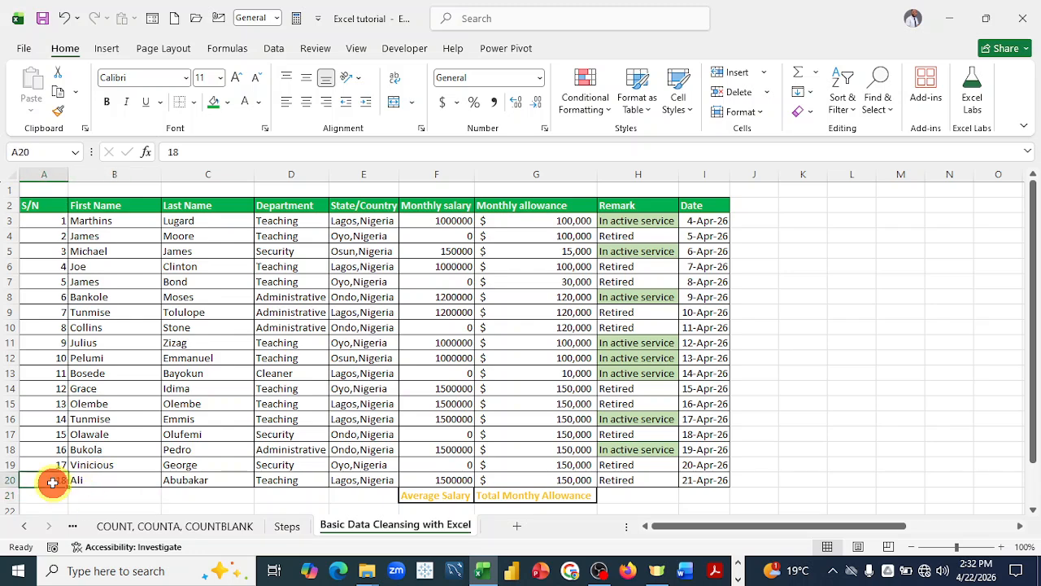
{"action": "left_click", "coordinate": [194, 104]}
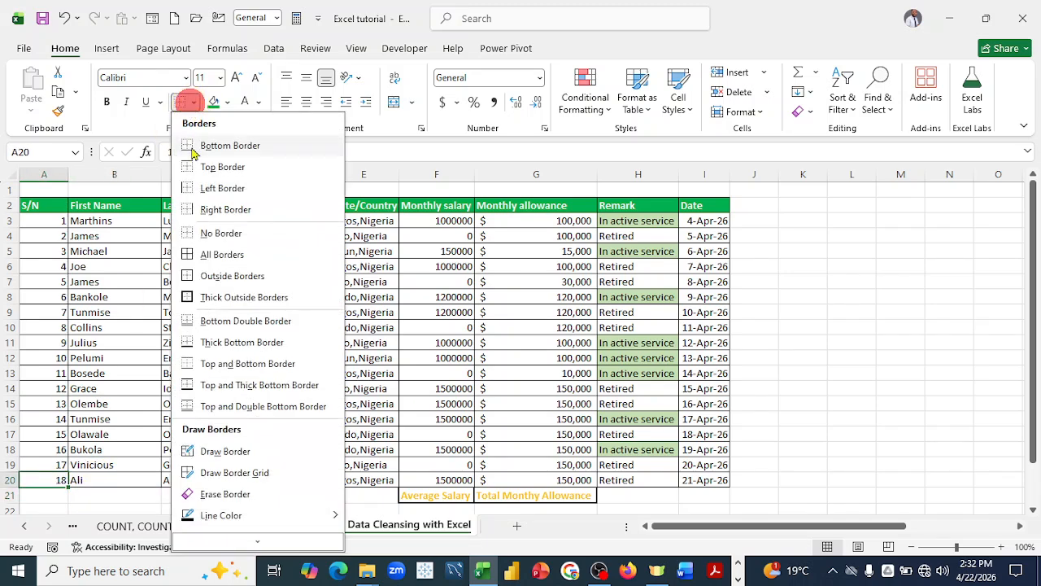
{"action": "left_click", "coordinate": [205, 256]}
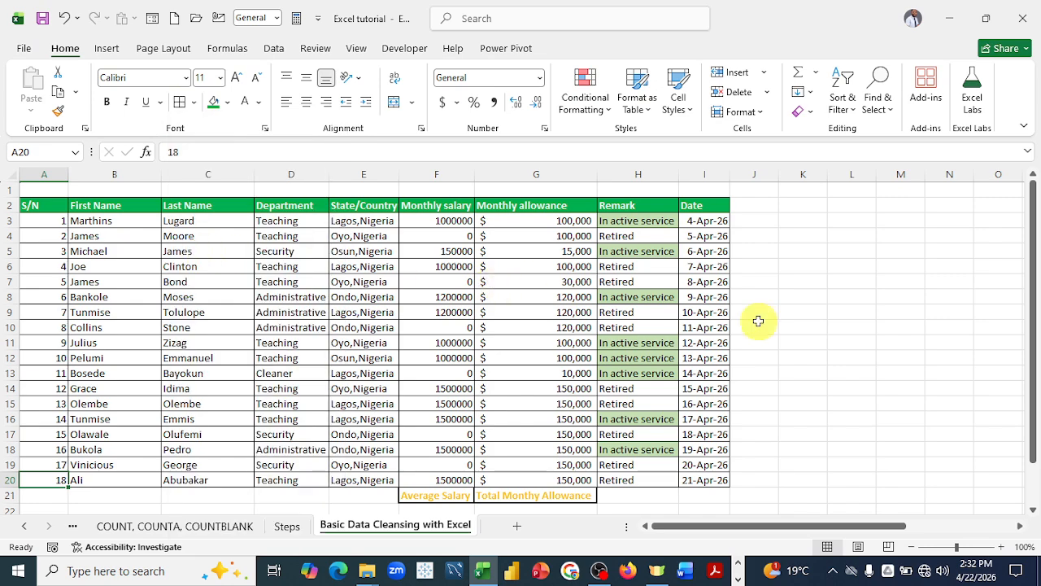
{"action": "left_click", "coordinate": [867, 342]}
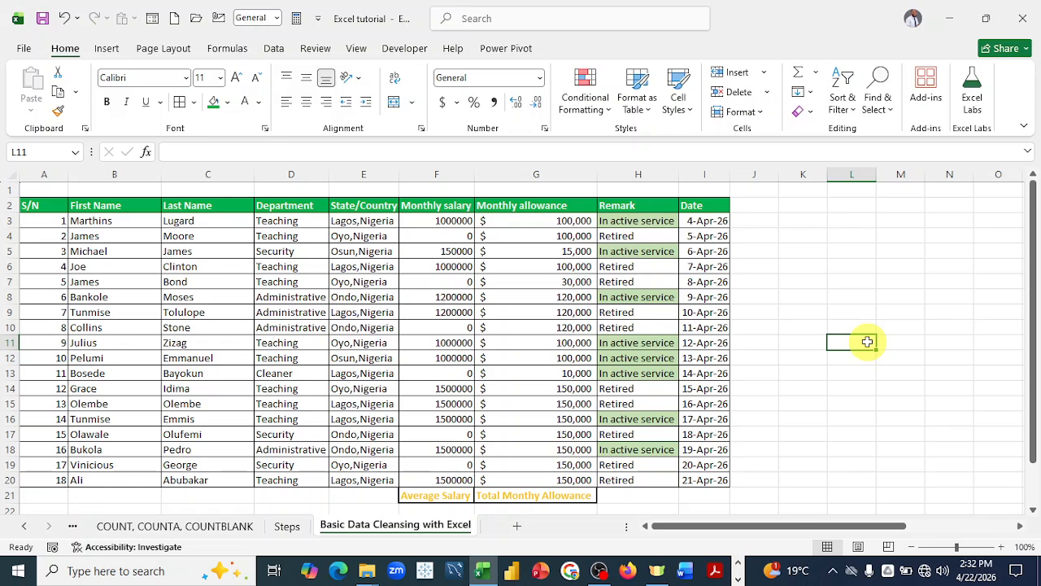
- Mark procedure 7 as completed on the Steps sheet by filling cell N2 with black
{"action": "left_click", "coordinate": [288, 527]}
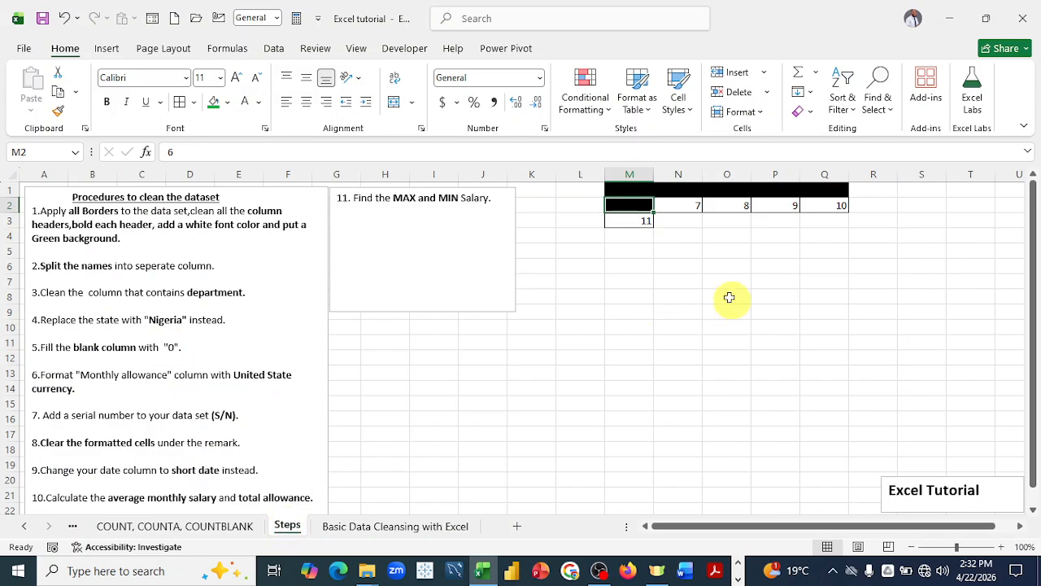
{"action": "left_click", "coordinate": [685, 206]}
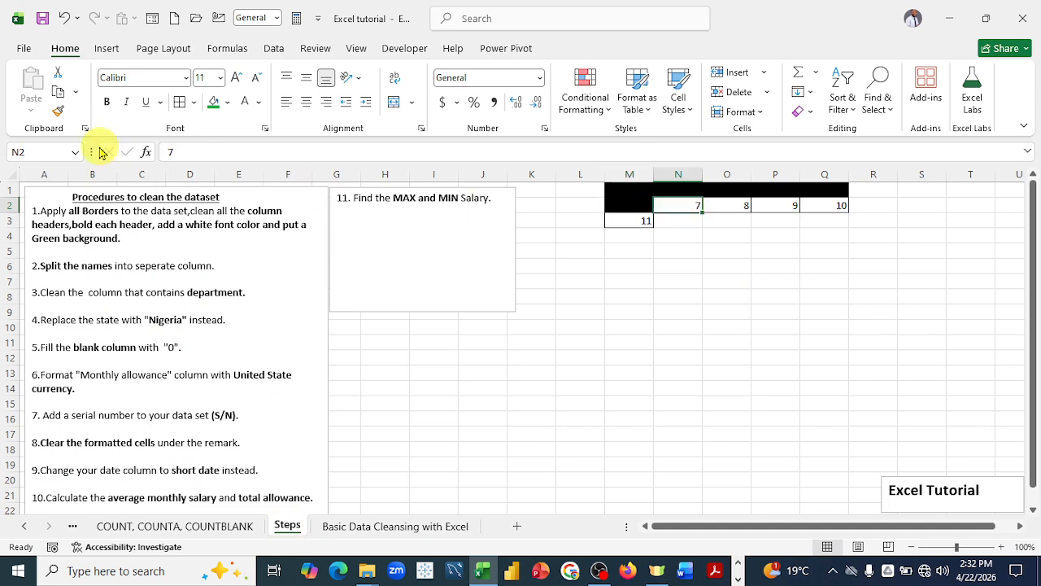
{"action": "left_click", "coordinate": [228, 102]}
{"action": "left_click", "coordinate": [236, 178]}
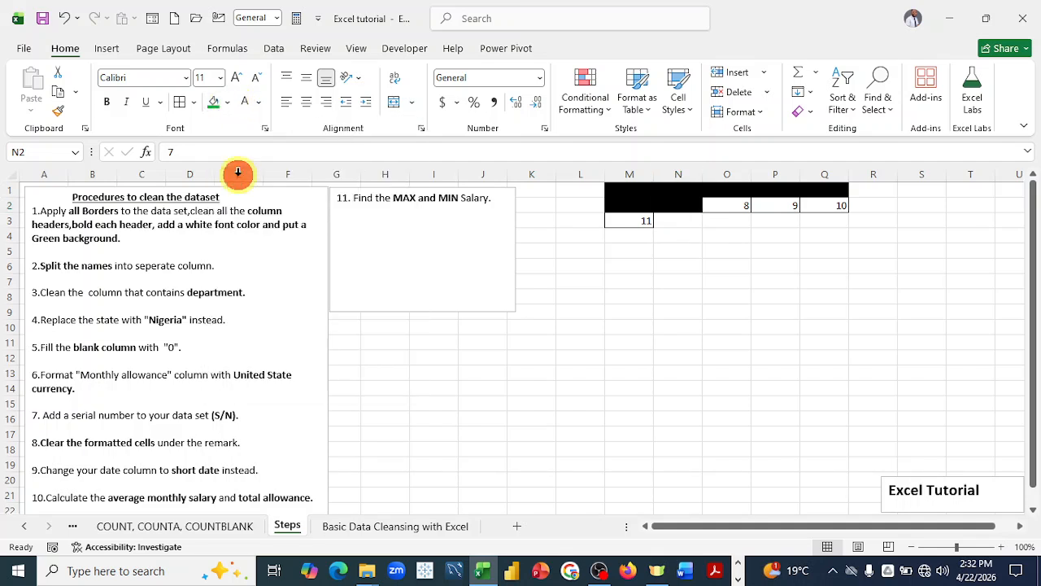
{"action": "left_click", "coordinate": [778, 311]}
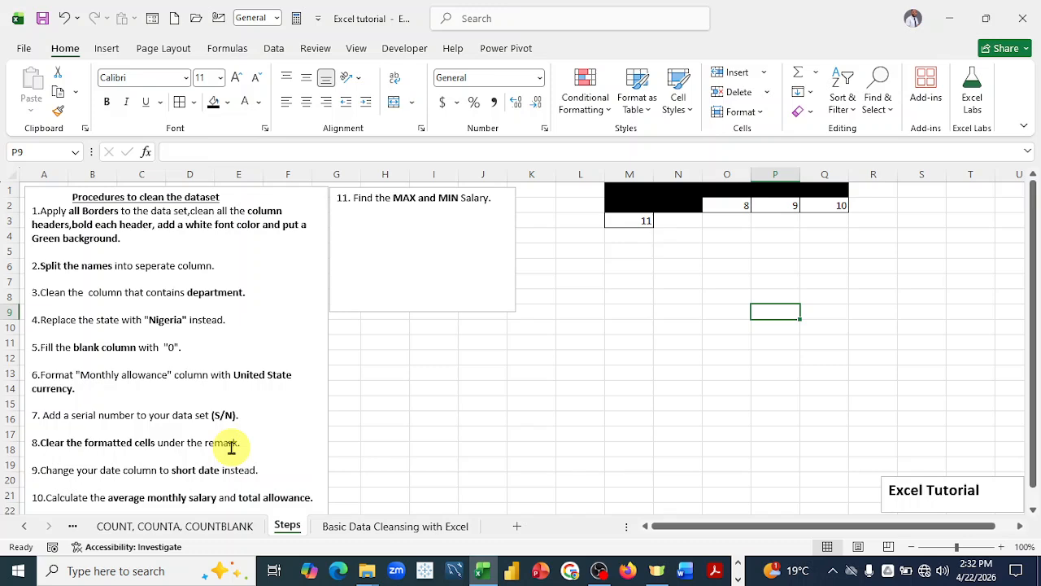
- Clear the formats of the Remark cells H3:H20 in the Basic Data Cleansing with Excel sheet and reapply all borders to them
{"action": "left_click", "coordinate": [382, 526]}
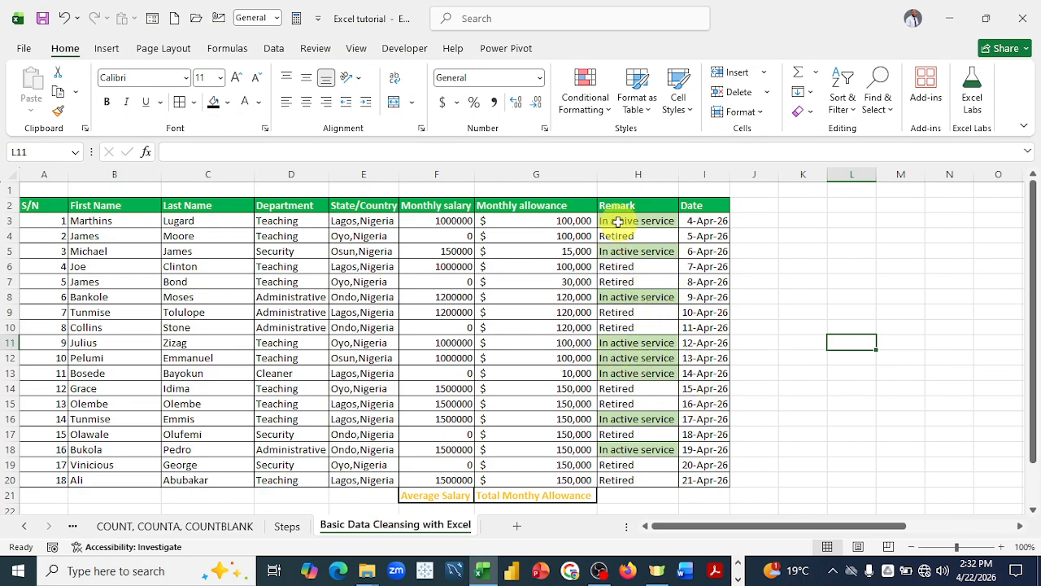
{"action": "left_click_drag", "start_coordinate": [617, 221], "coordinate": [650, 474]}
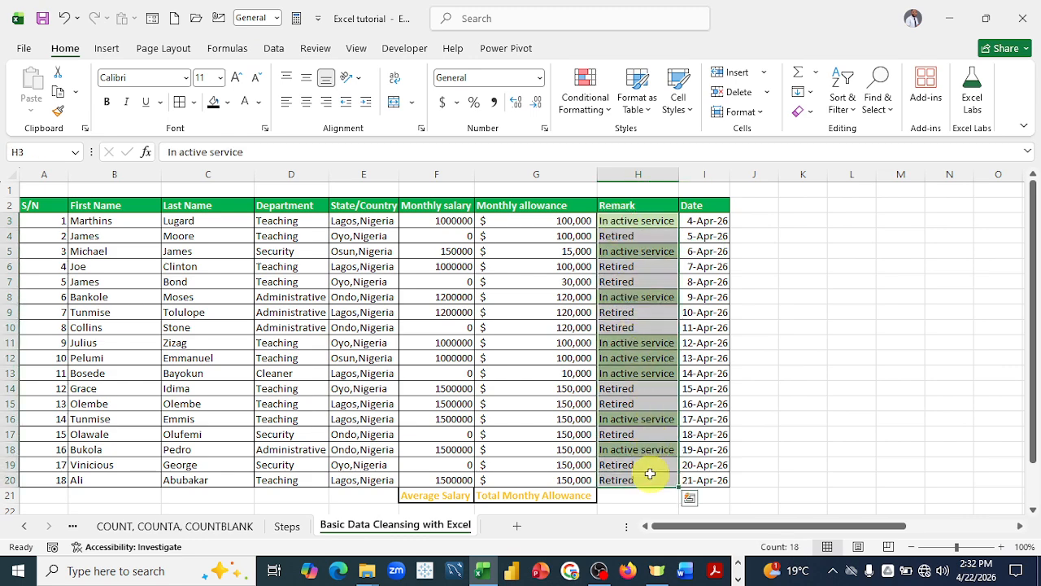
{"action": "left_click", "coordinate": [810, 111]}
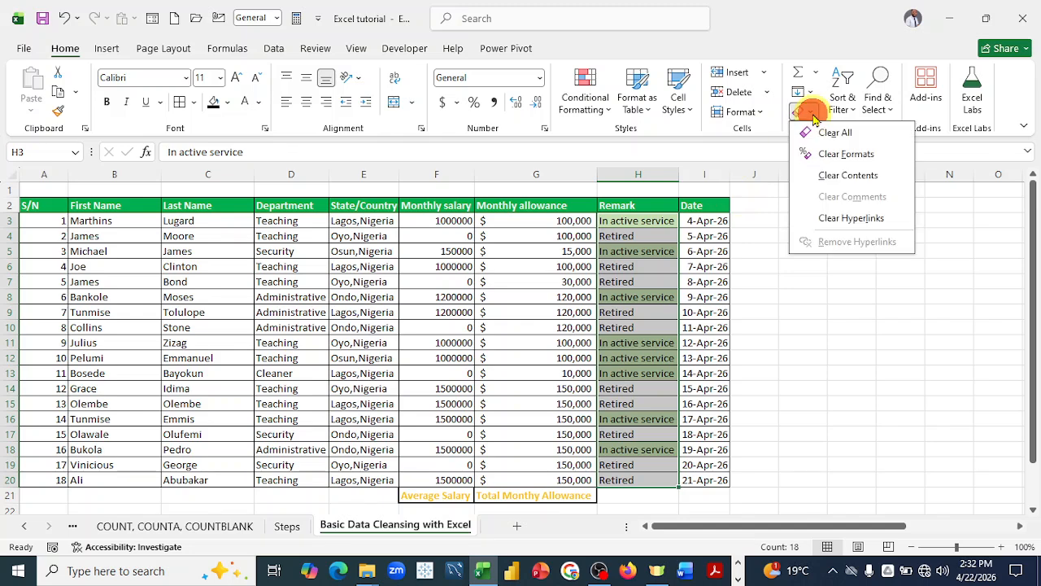
{"action": "left_click", "coordinate": [867, 162]}
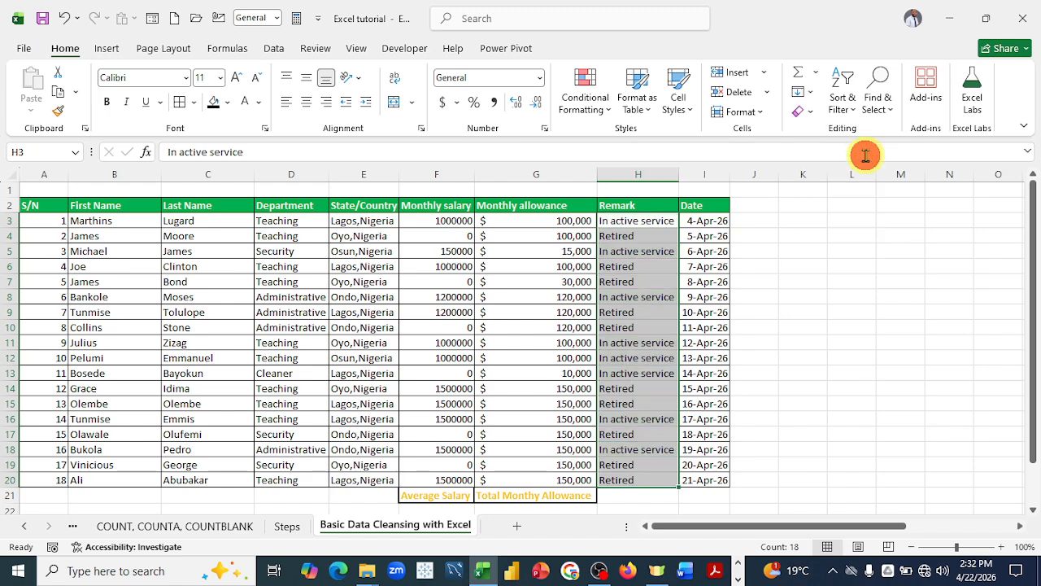
{"action": "left_click", "coordinate": [873, 296]}
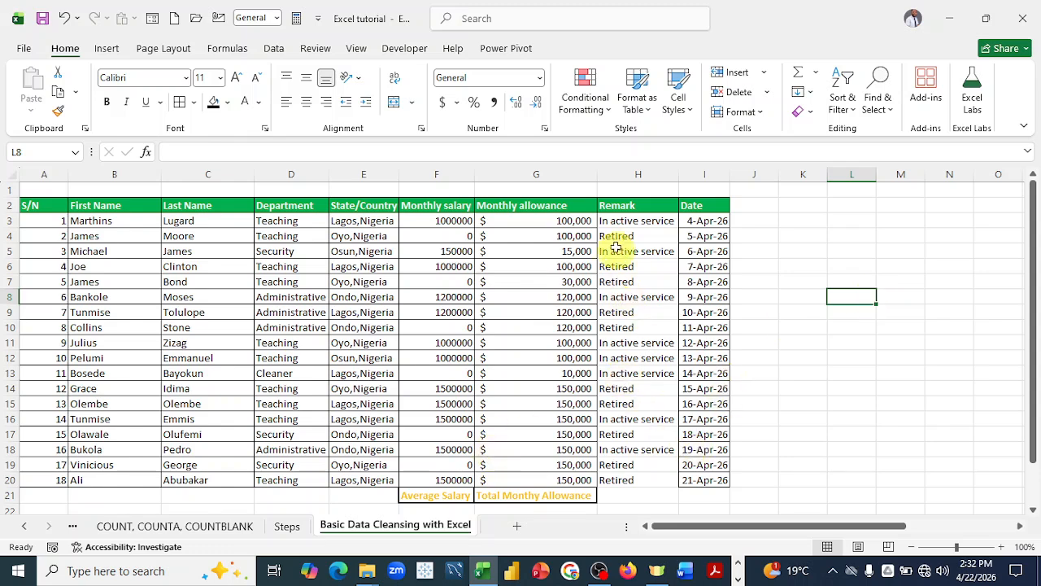
{"action": "left_click_drag", "start_coordinate": [615, 221], "coordinate": [657, 479]}
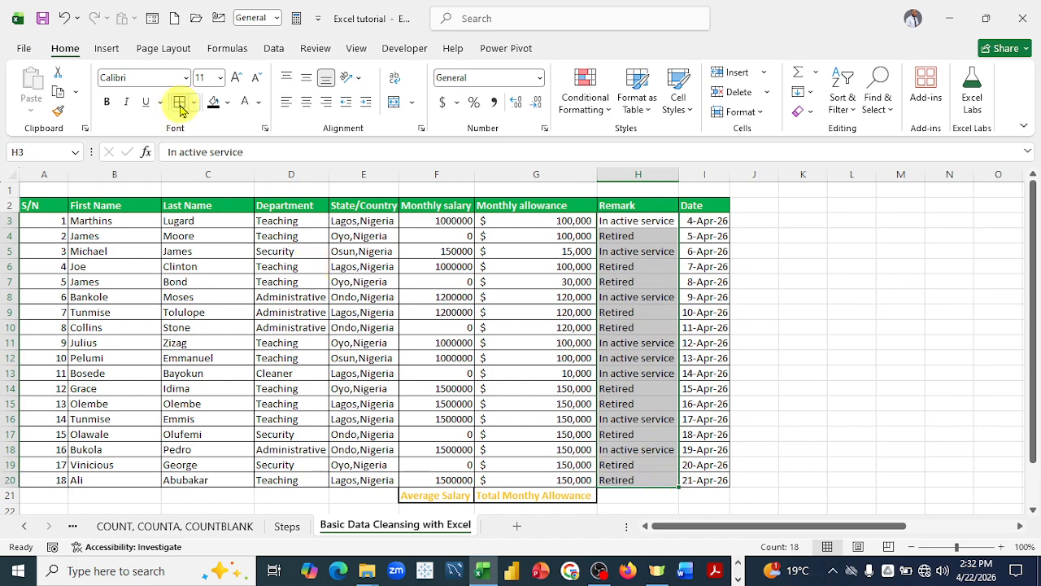
{"action": "left_click", "coordinate": [855, 316]}
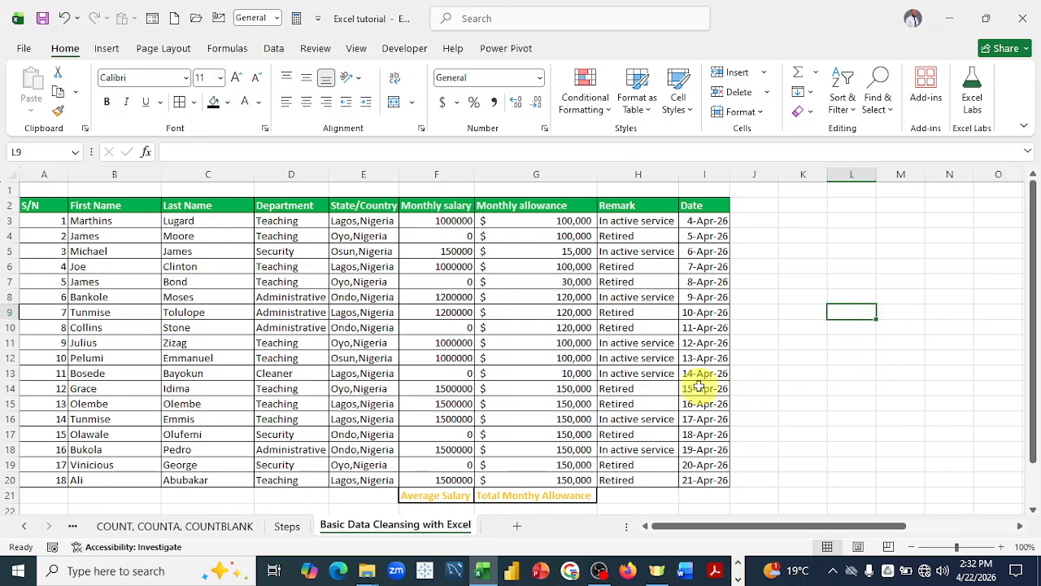
- Mark procedure 8 as completed on the Steps sheet by filling cell O2 with black
{"action": "left_click", "coordinate": [288, 526]}
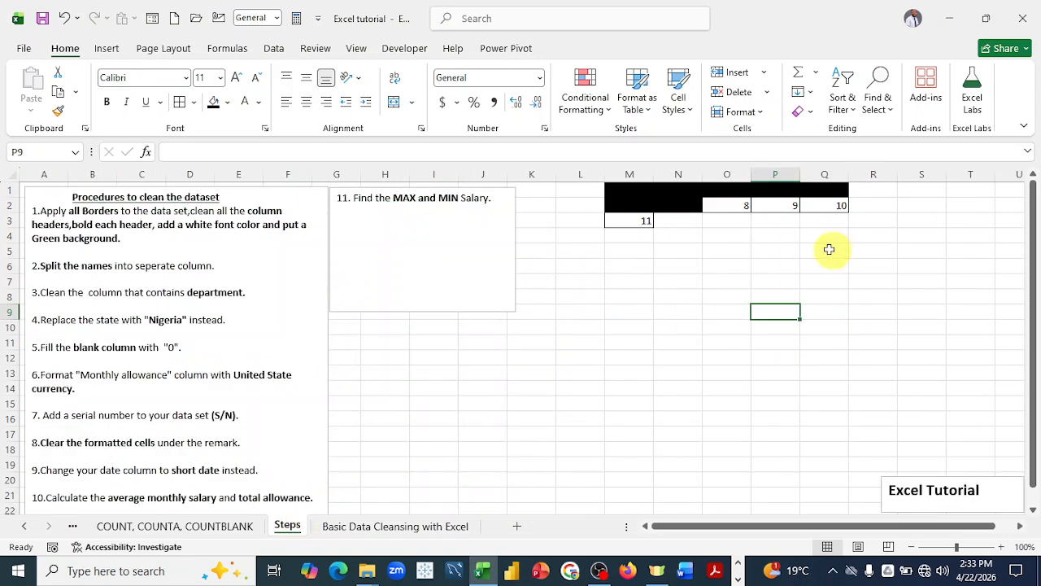
{"action": "left_click", "coordinate": [725, 206]}
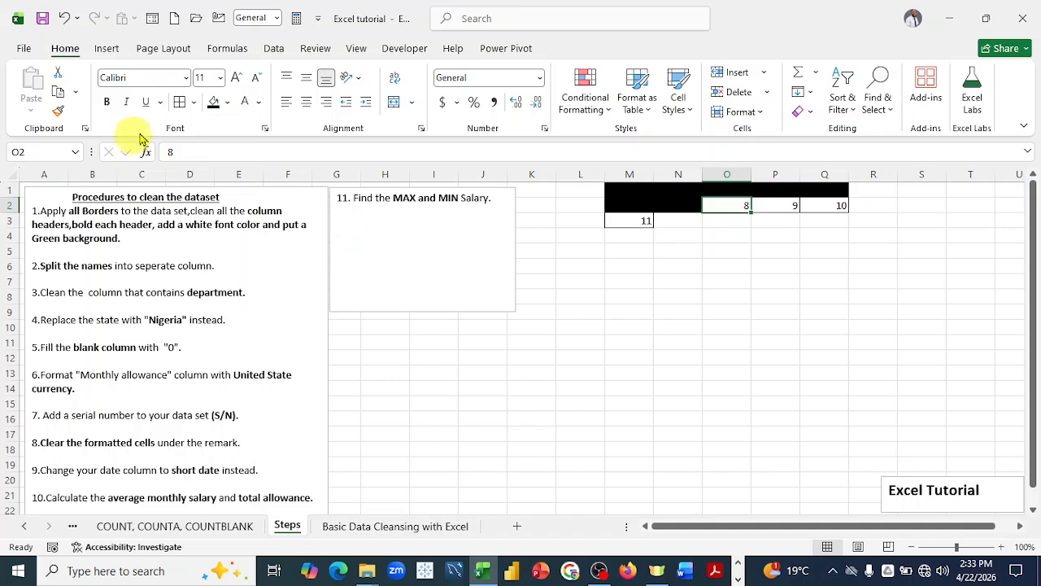
{"action": "left_click", "coordinate": [215, 105]}
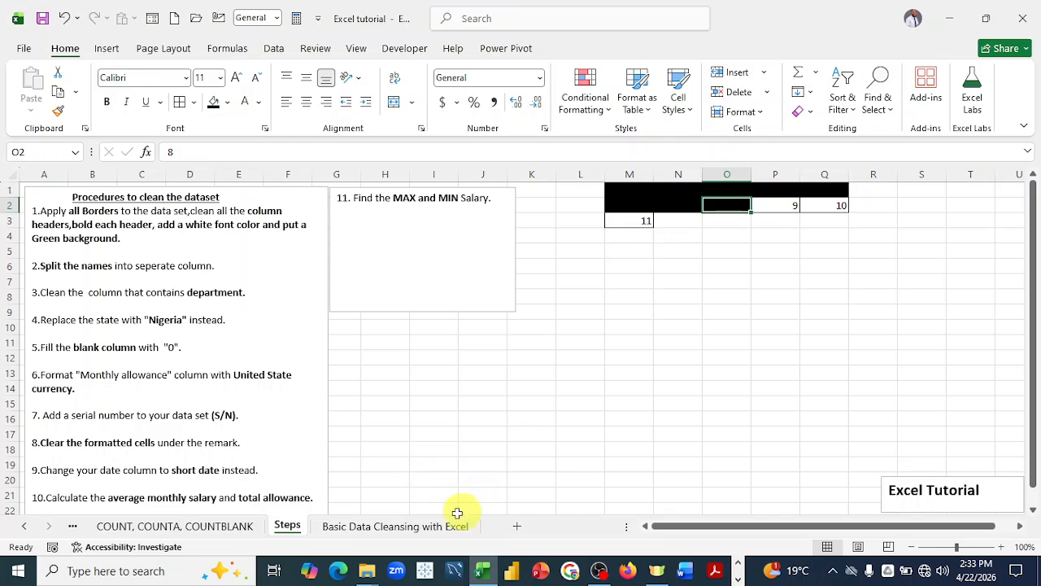
- Format the Date column values I3:I20 in the Basic Data Cleansing with Excel sheet as Short Date
{"action": "left_click", "coordinate": [397, 528]}
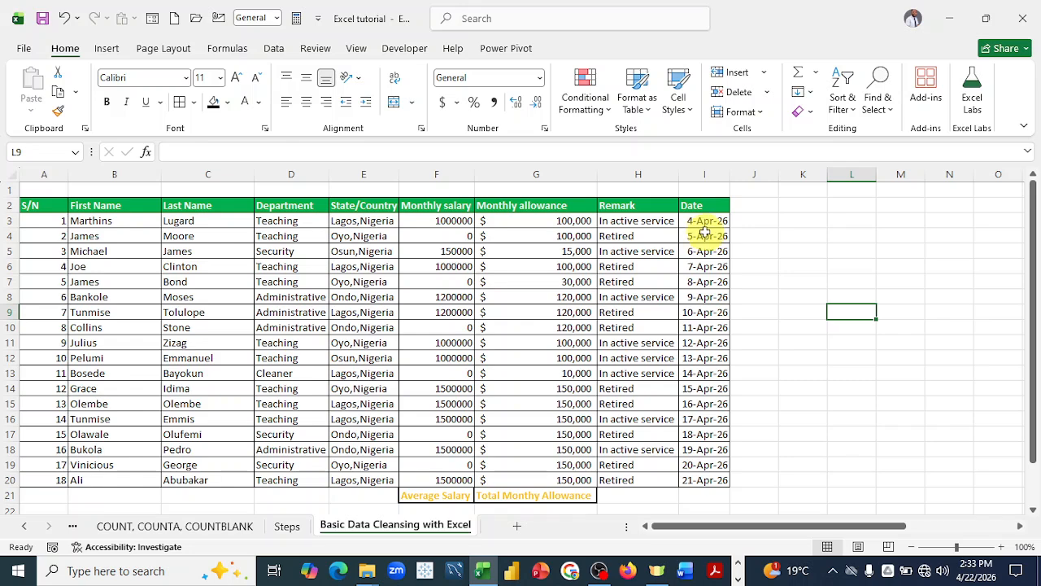
{"action": "left_click_drag", "start_coordinate": [705, 221], "coordinate": [704, 480]}
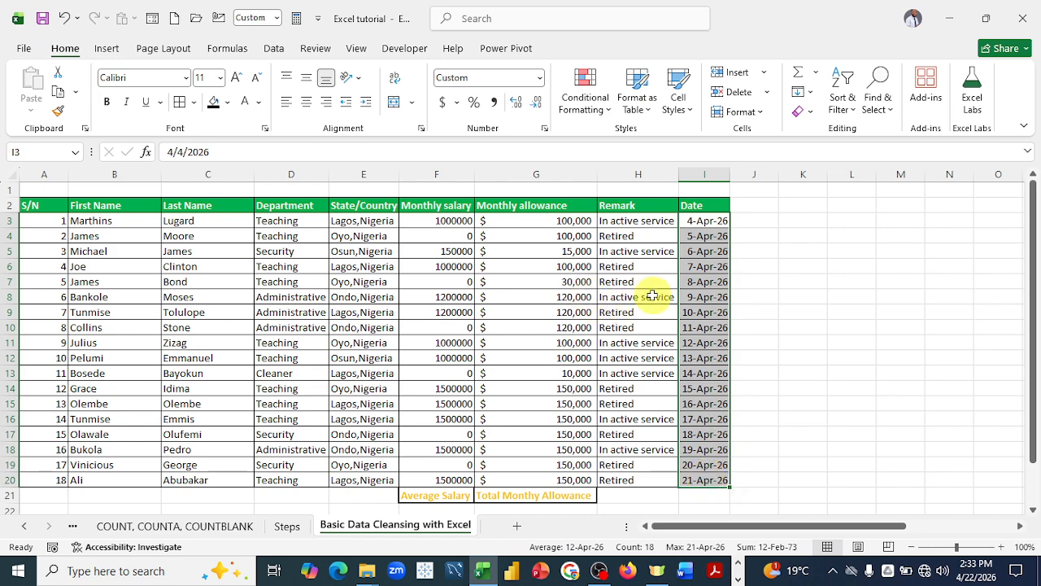
{"action": "left_click", "coordinate": [540, 79]}
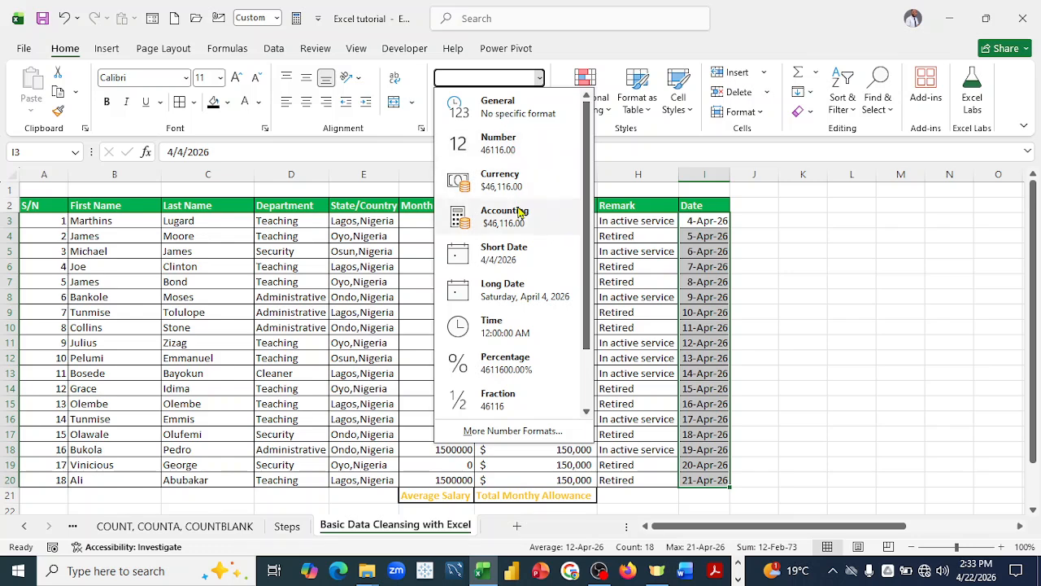
{"action": "left_click", "coordinate": [508, 252]}
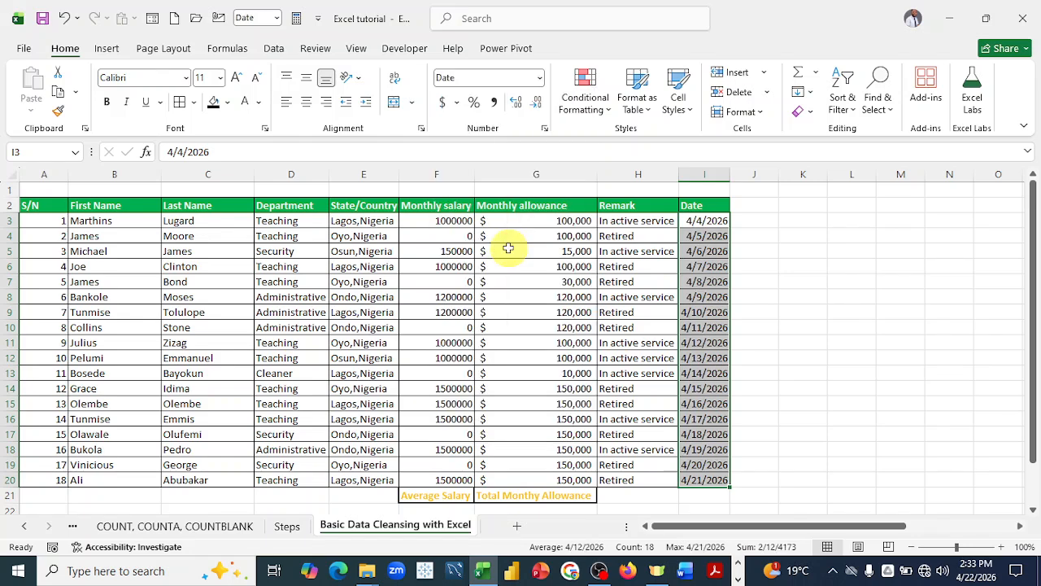
- Mark procedure 9 as completed on the Steps sheet by filling cell P2 with black
{"action": "left_click", "coordinate": [843, 339]}
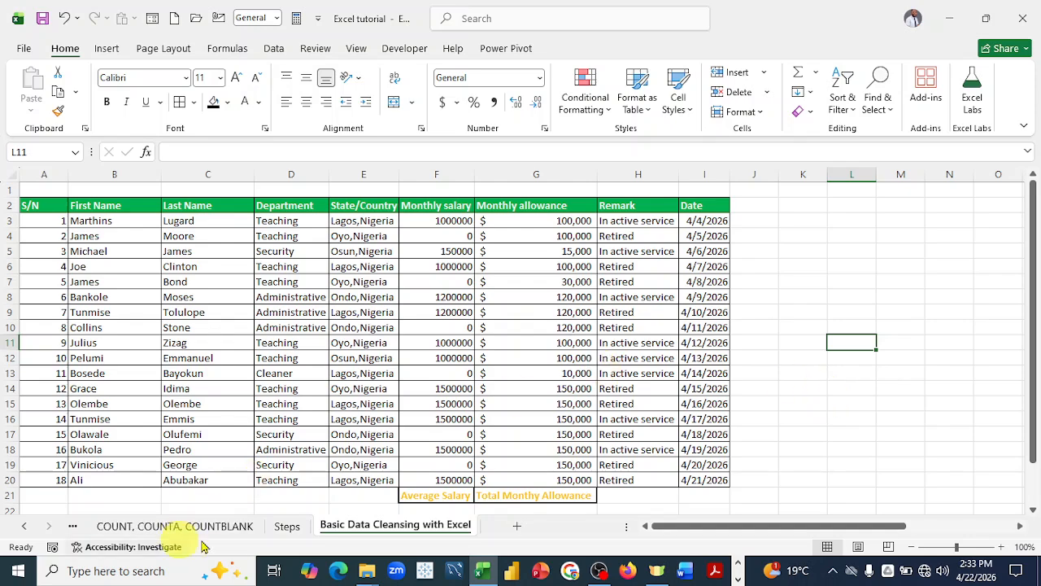
{"action": "left_click", "coordinate": [286, 526]}
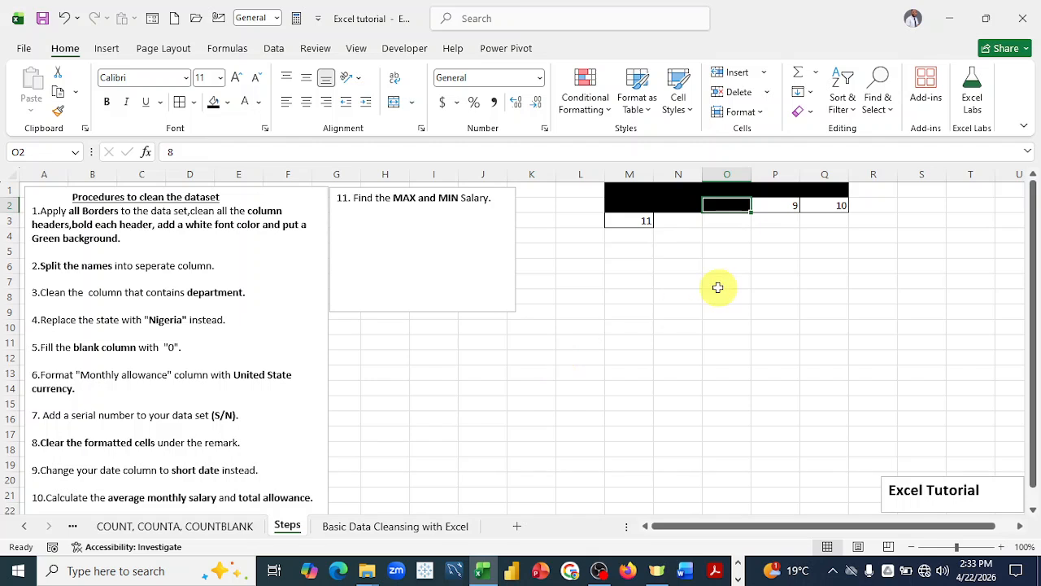
{"action": "left_click", "coordinate": [783, 209]}
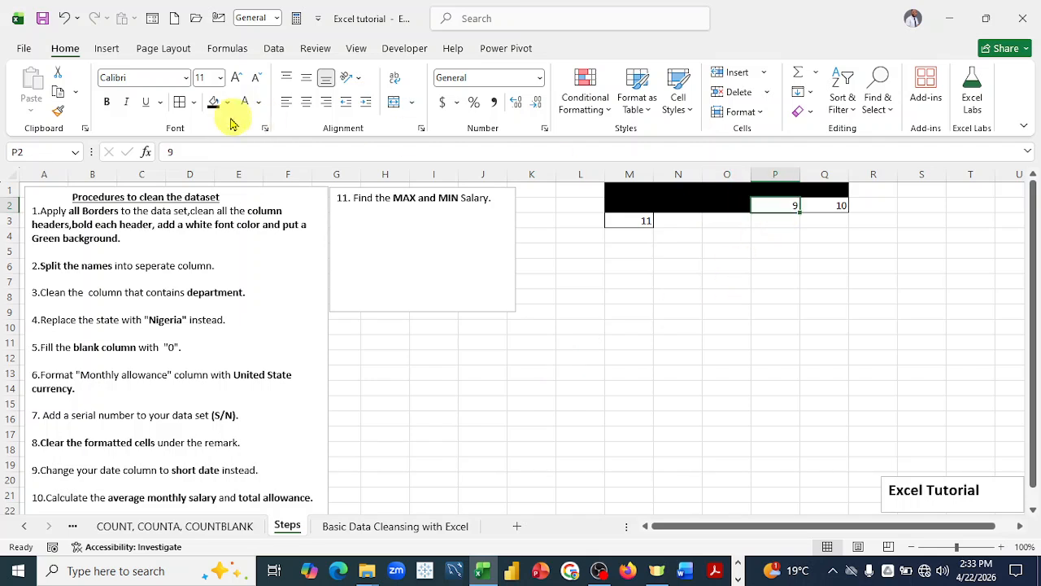
{"action": "left_click", "coordinate": [213, 103]}
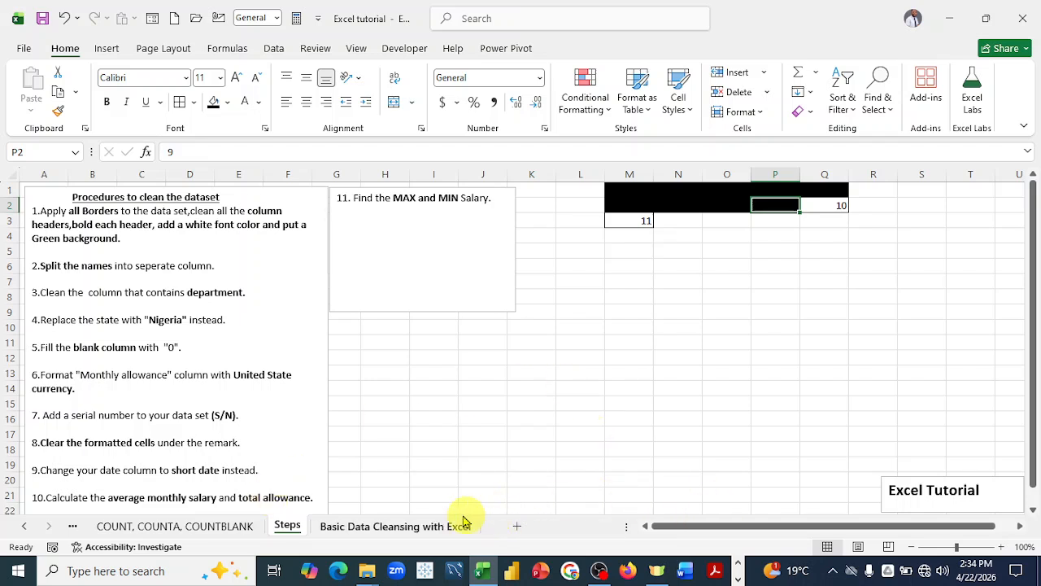
- Calculate the average of the monthly salaries F3:F20 in cell F22 of the Basic Data Cleansing with Excel sheet and apply the dollar Accounting format
{"action": "left_click", "coordinate": [406, 528]}
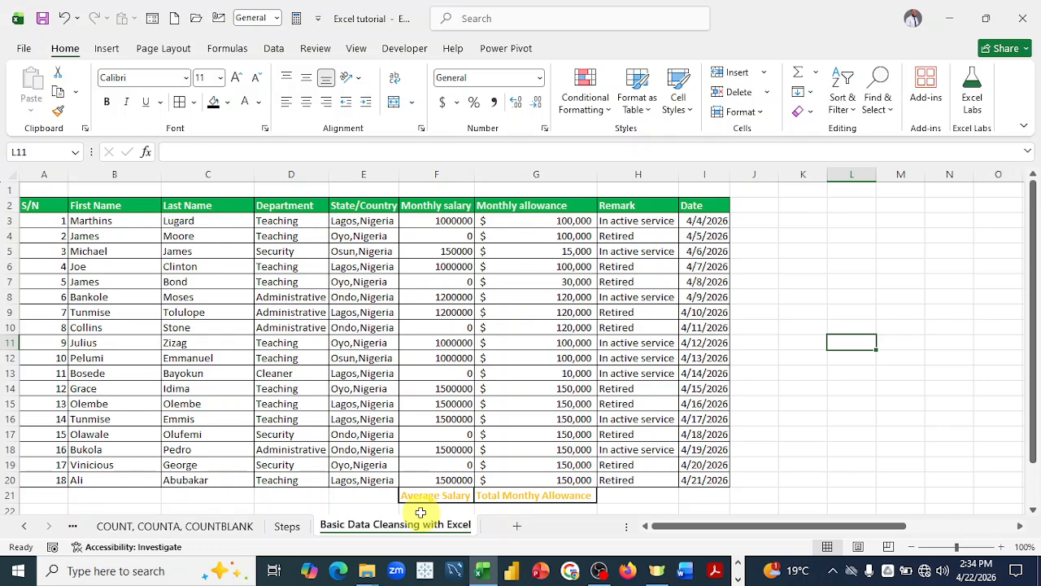
{"action": "left_click", "coordinate": [420, 512]}
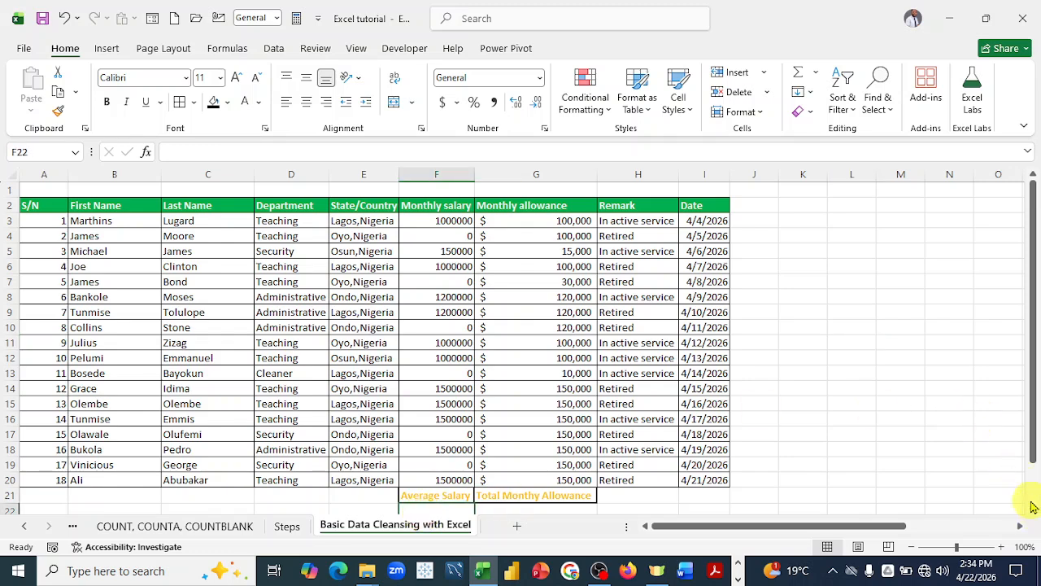
{"action": "left_click", "coordinate": [1033, 513]}
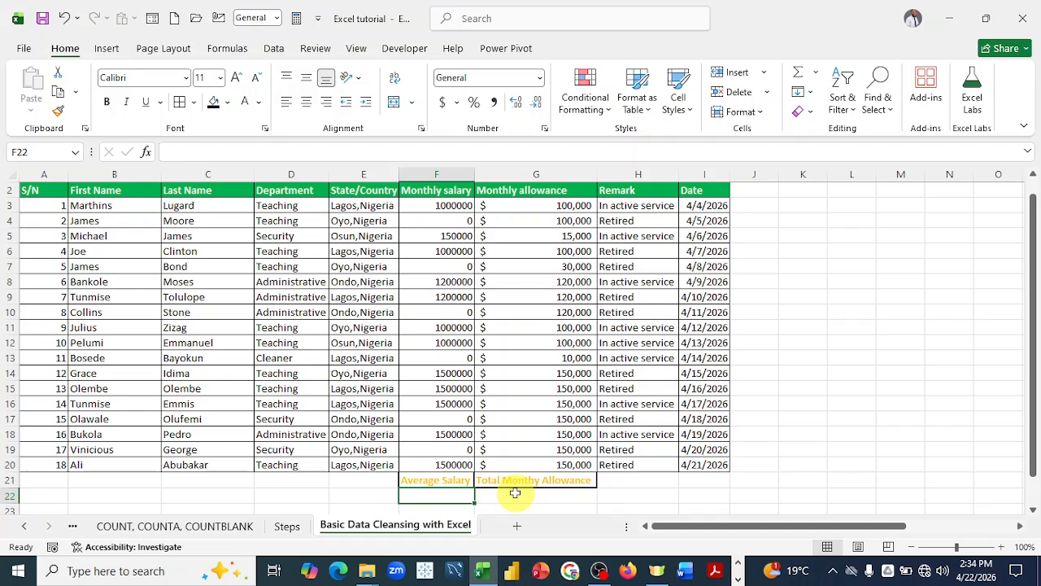
{"action": "left_click", "coordinate": [420, 496]}
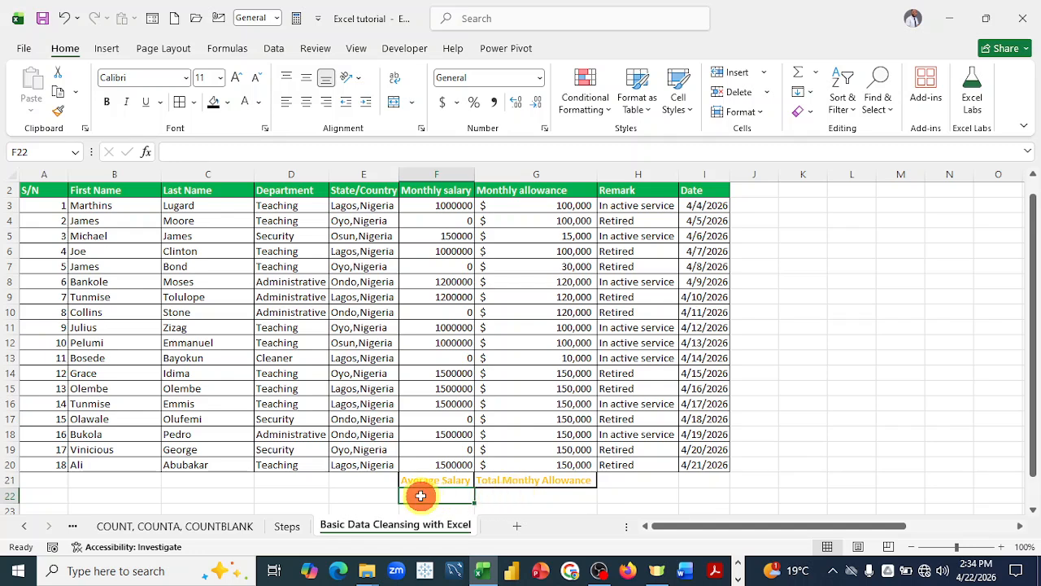
{"action": "type", "text": "="}
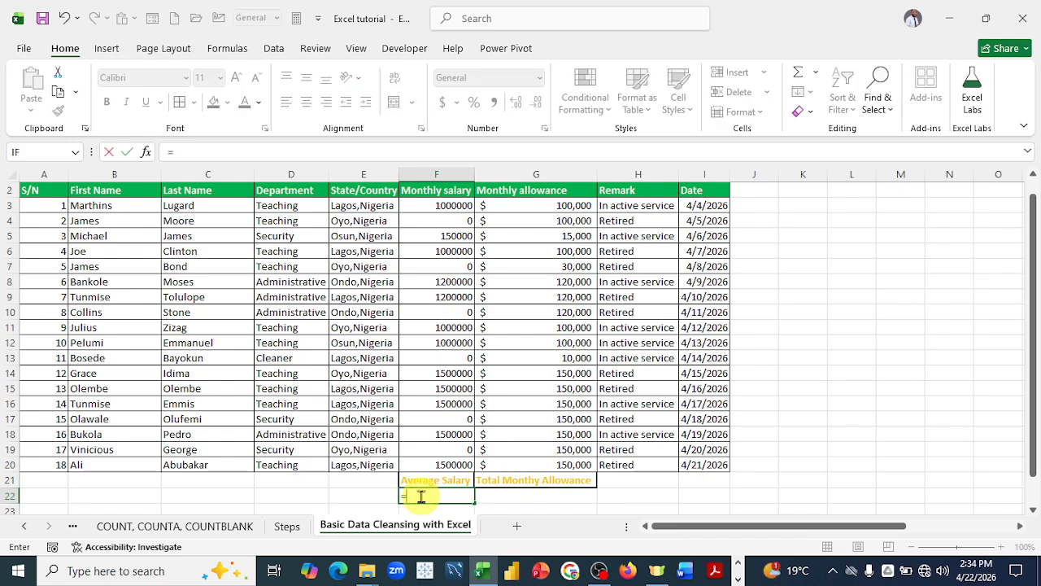
{"action": "type", "text": "V"}
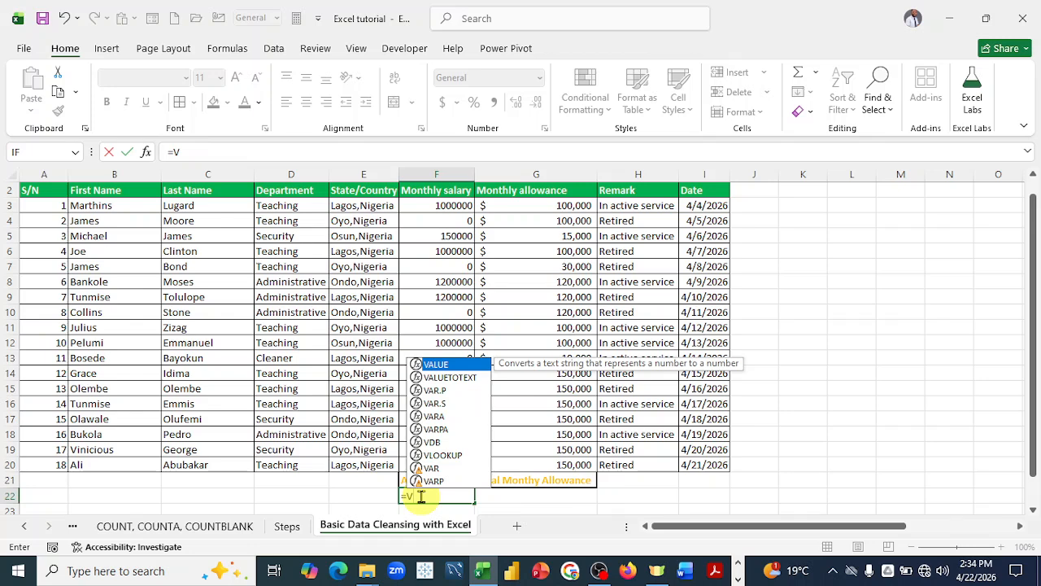
{"action": "key", "text": "BackSpace"}
{"action": "type", "text": "A"}
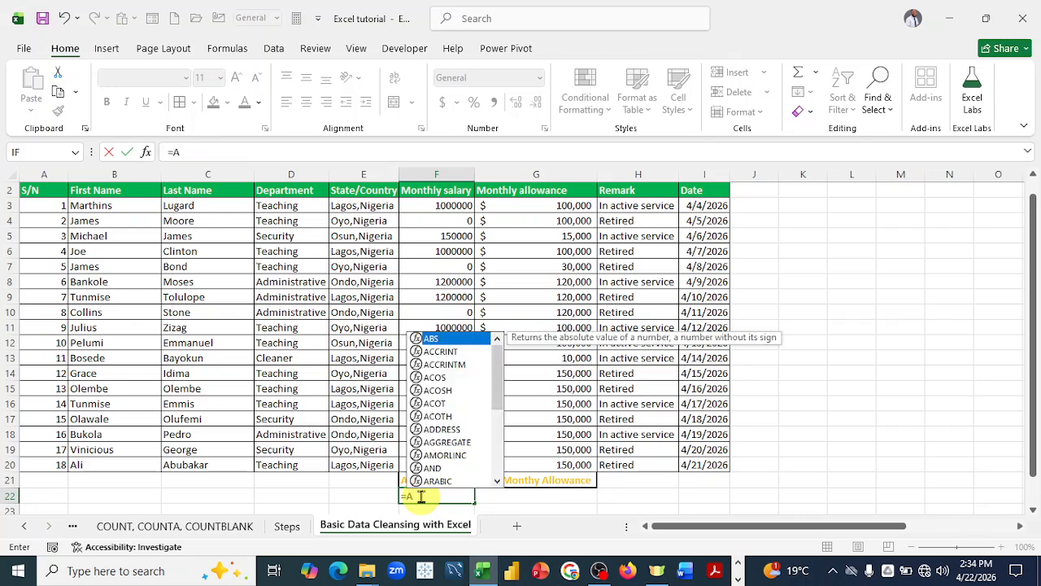
{"action": "type", "text": "V"}
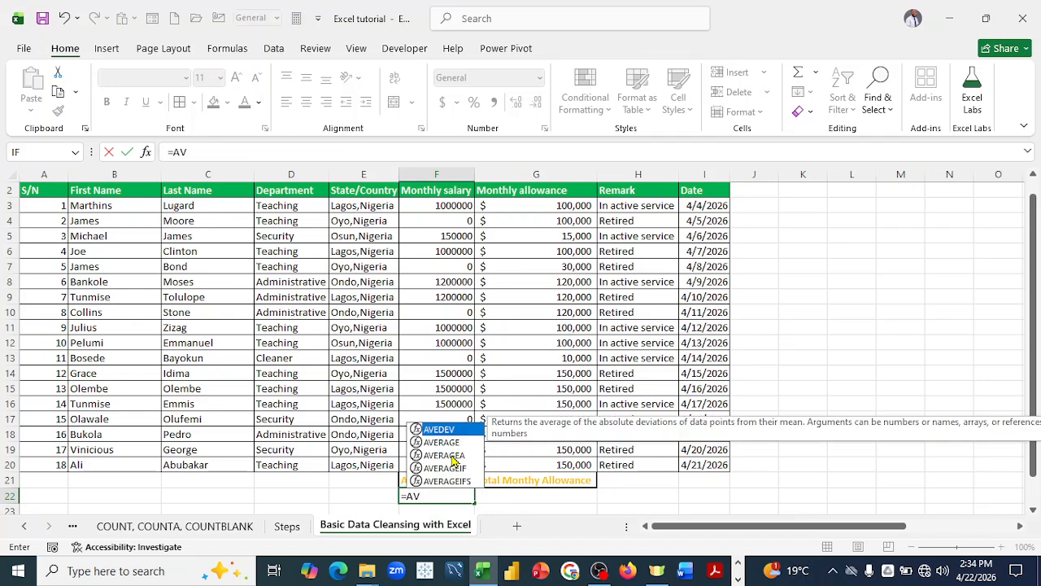
{"action": "double_click", "coordinate": [448, 442]}
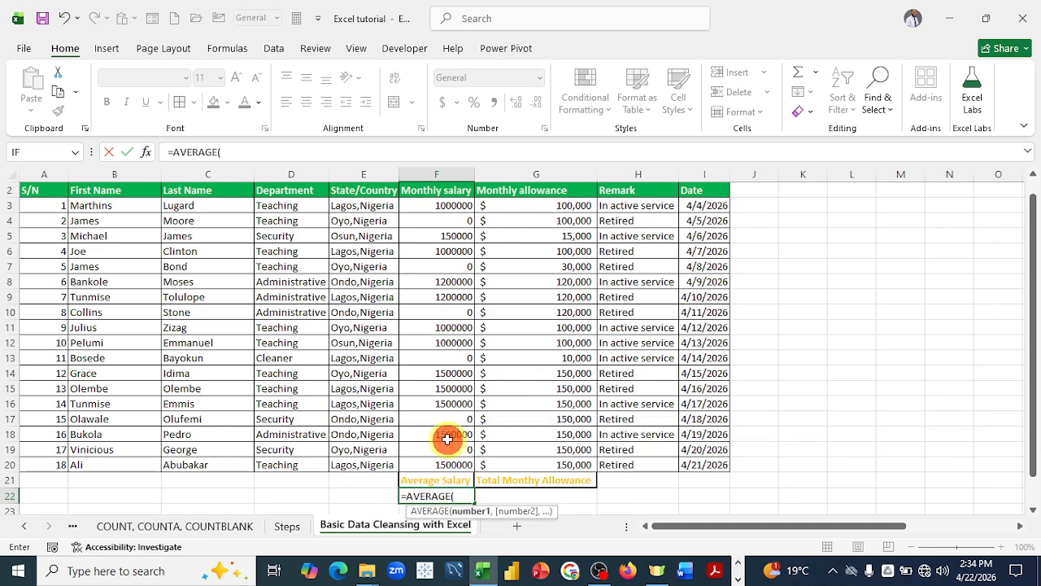
{"action": "left_click_drag", "start_coordinate": [436, 207], "coordinate": [446, 460]}
{"action": "type", "text": ")"}
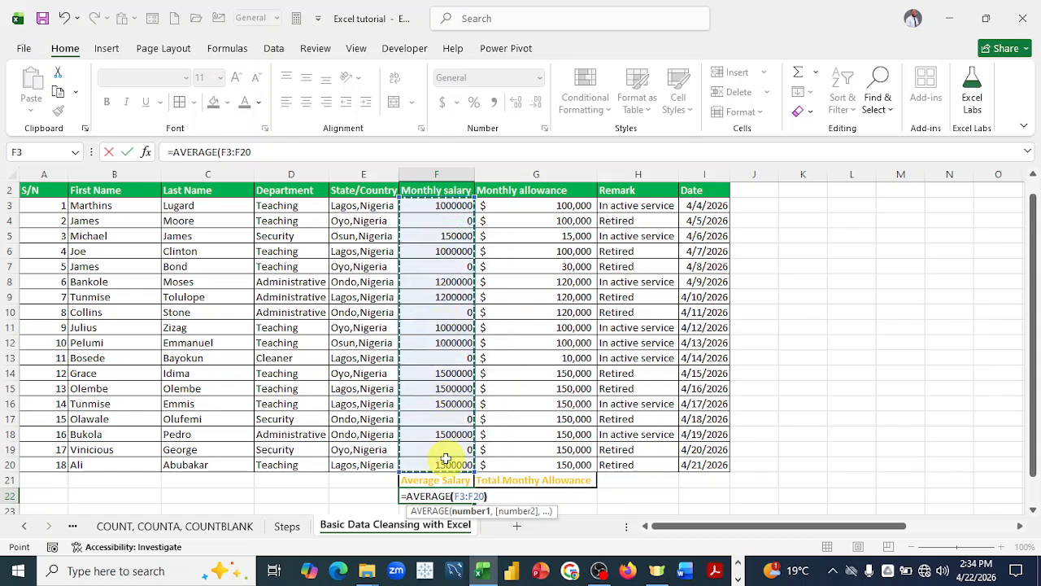
{"action": "key", "text": "Return"}
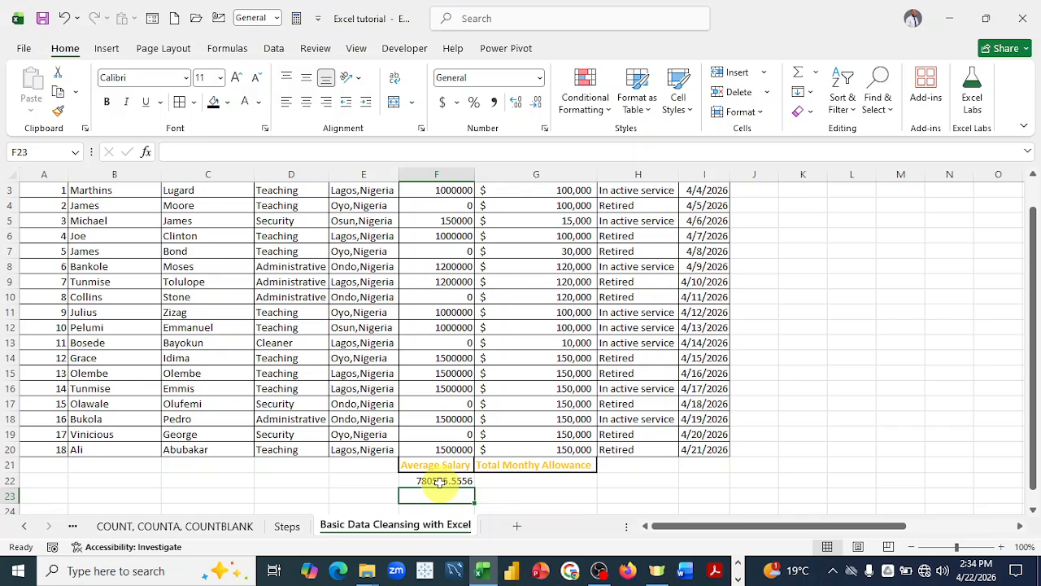
{"action": "left_click", "coordinate": [439, 480]}
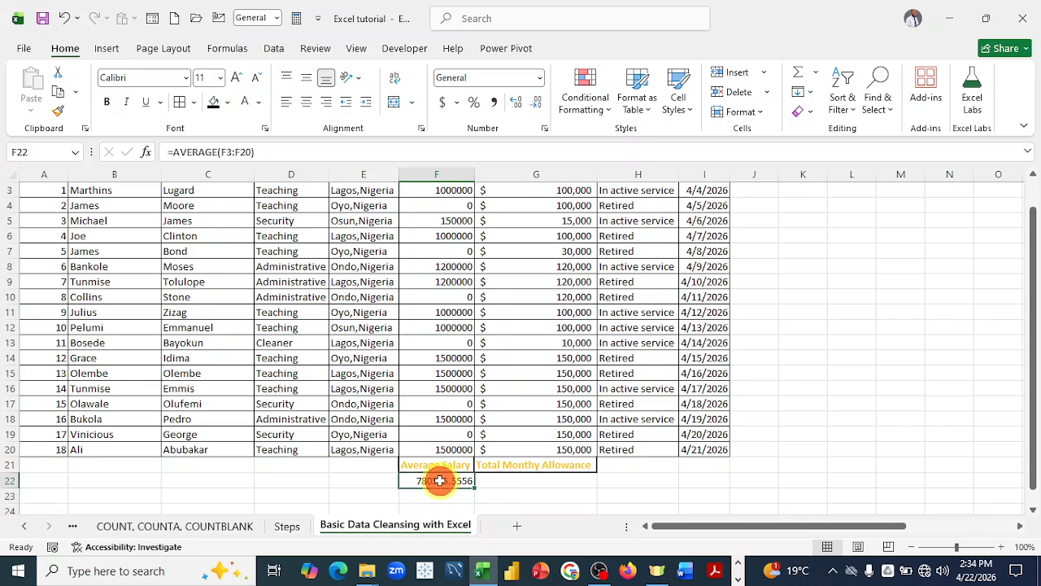
{"action": "left_click", "coordinate": [444, 103]}
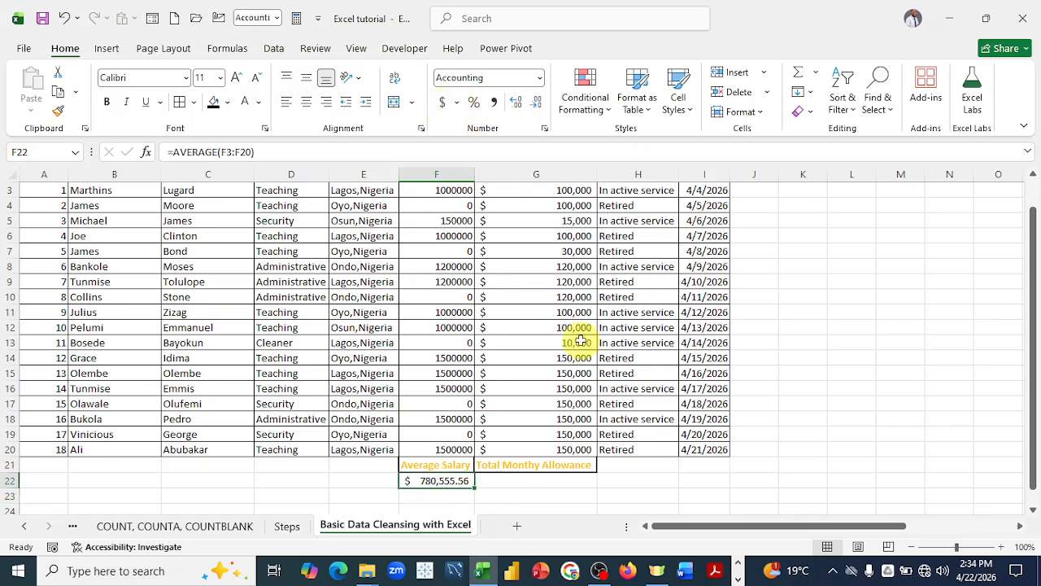
- Calculate the total monthly allowance in cell G22 with a SUM formula over G3:G20
{"action": "left_click", "coordinate": [506, 481]}
{"action": "type", "text": "=SU"}
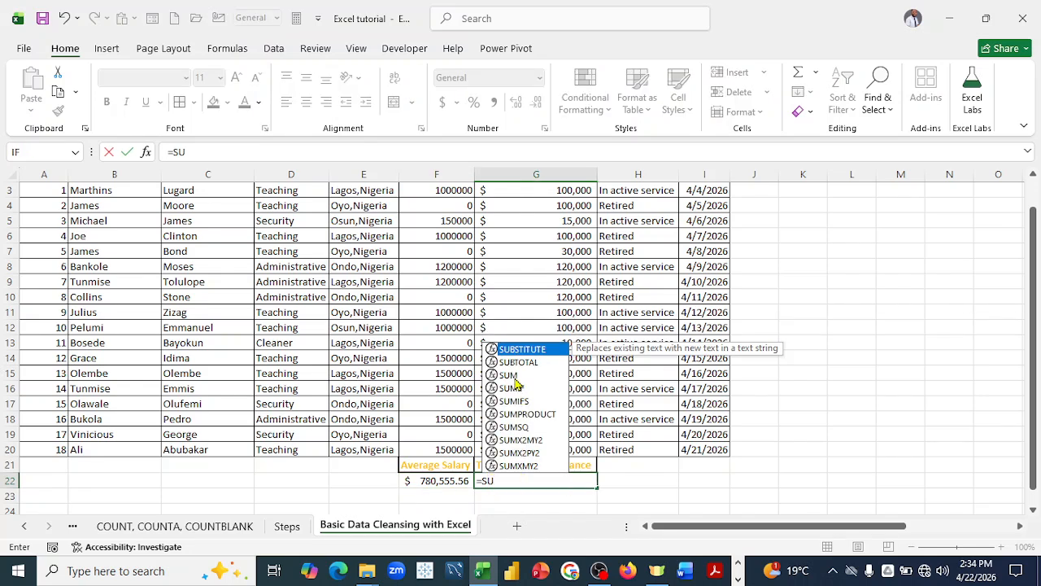
{"action": "double_click", "coordinate": [512, 375]}
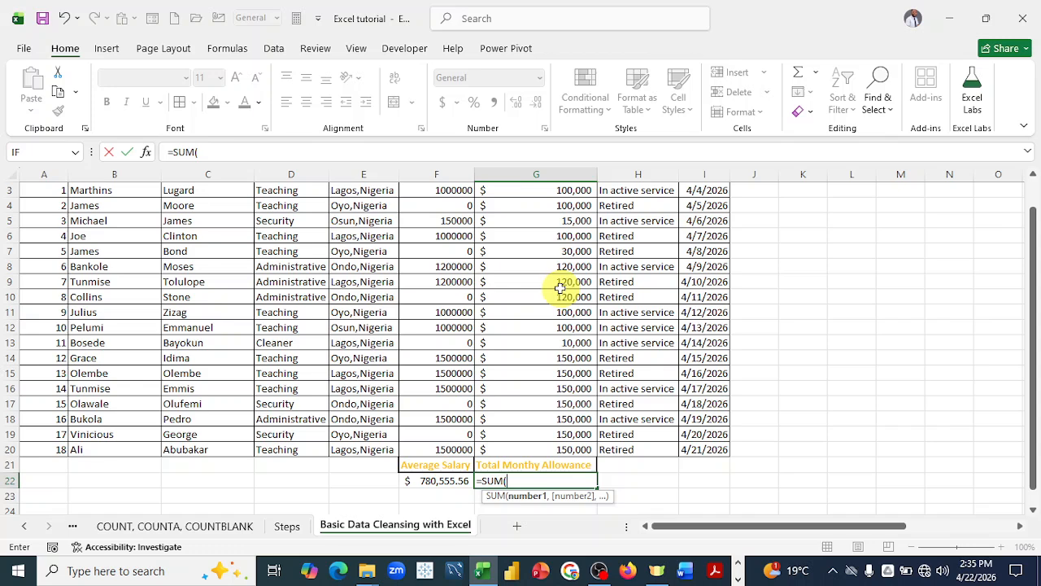
{"action": "left_click_drag", "start_coordinate": [507, 190], "coordinate": [558, 450]}
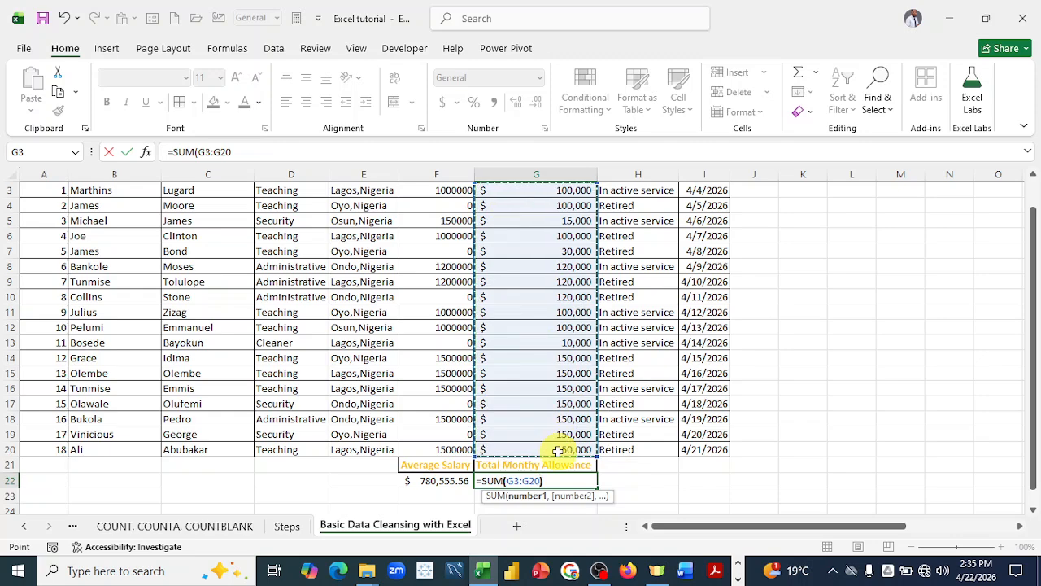
{"action": "key", "text": "Return"}
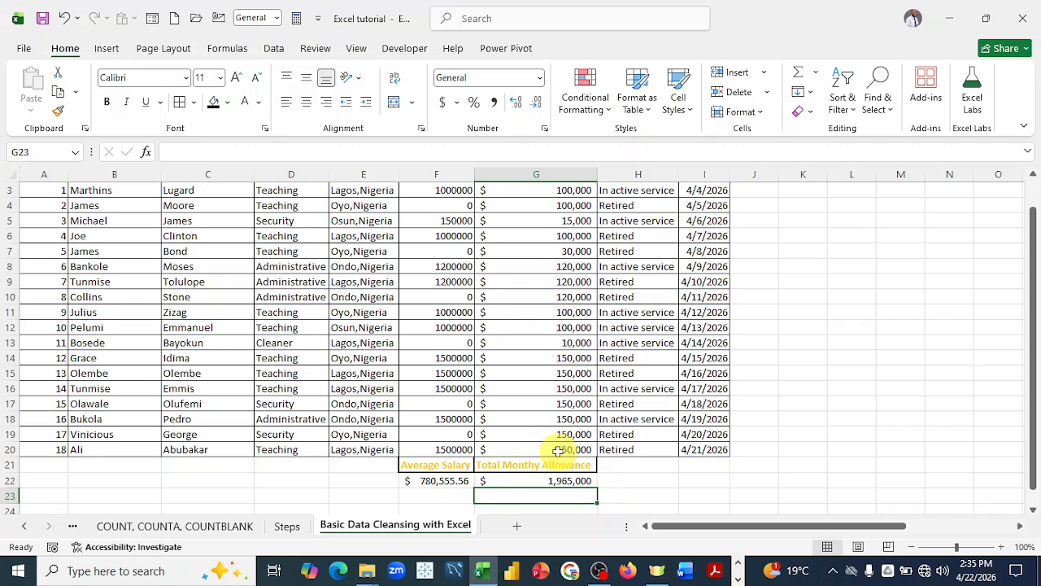
- Mark procedure 10 as completed on the Steps sheet by filling cell Q2 with black
{"action": "left_click", "coordinate": [288, 527]}
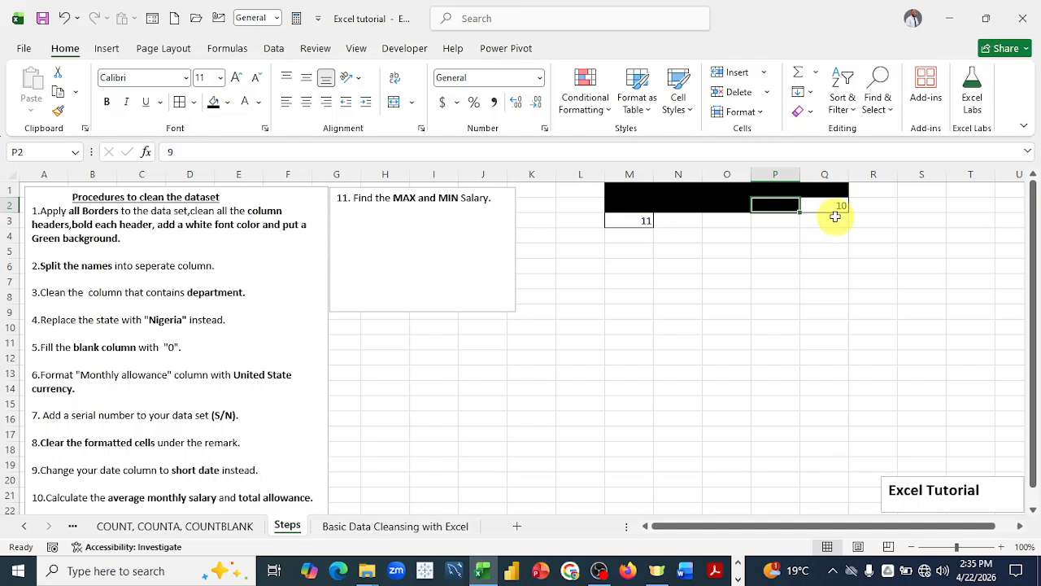
{"action": "left_click", "coordinate": [833, 205]}
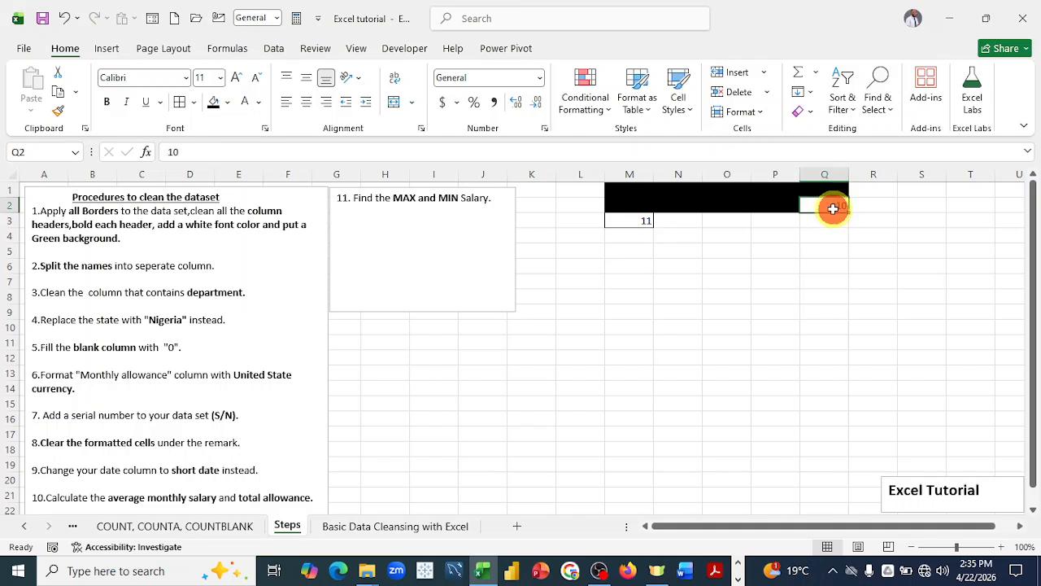
{"action": "left_click", "coordinate": [213, 102]}
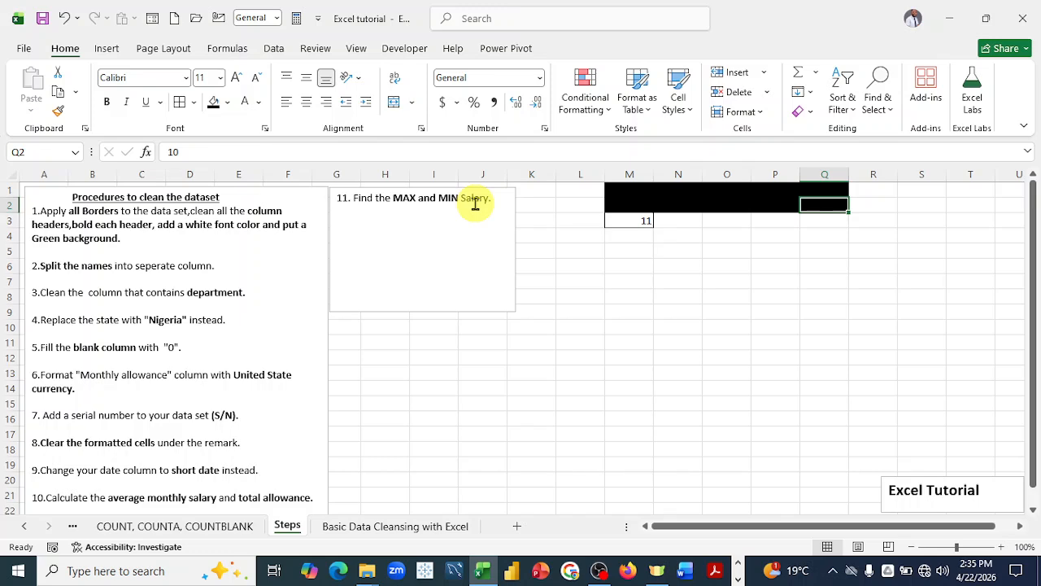
- Add the headers Max in cell K2 and MIN in cell L2 of the Basic Data Cleansing with Excel sheet
{"action": "left_click", "coordinate": [387, 529]}
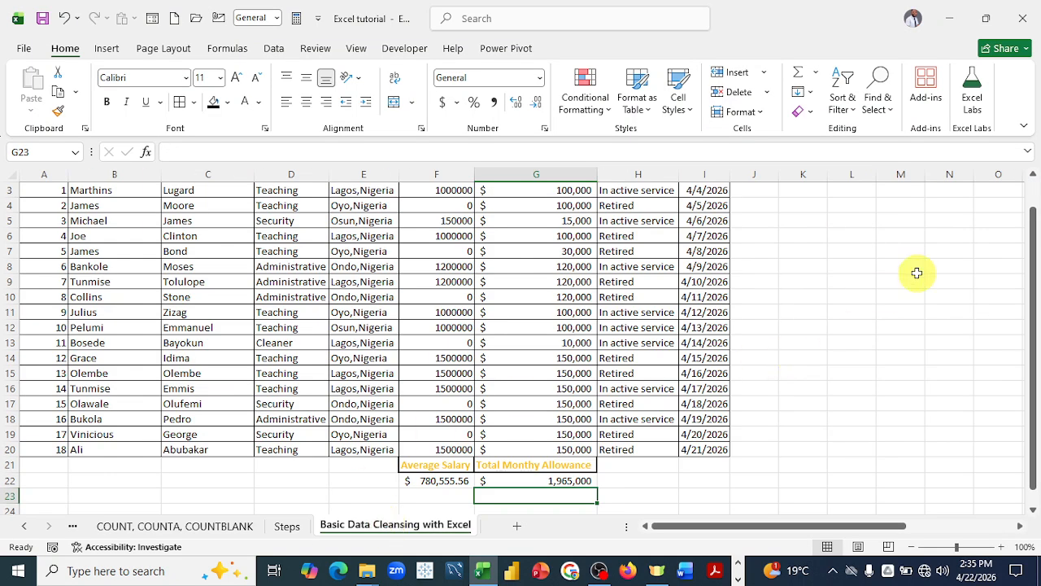
{"action": "left_click", "coordinate": [1034, 178]}
{"action": "left_click", "coordinate": [1033, 177]}
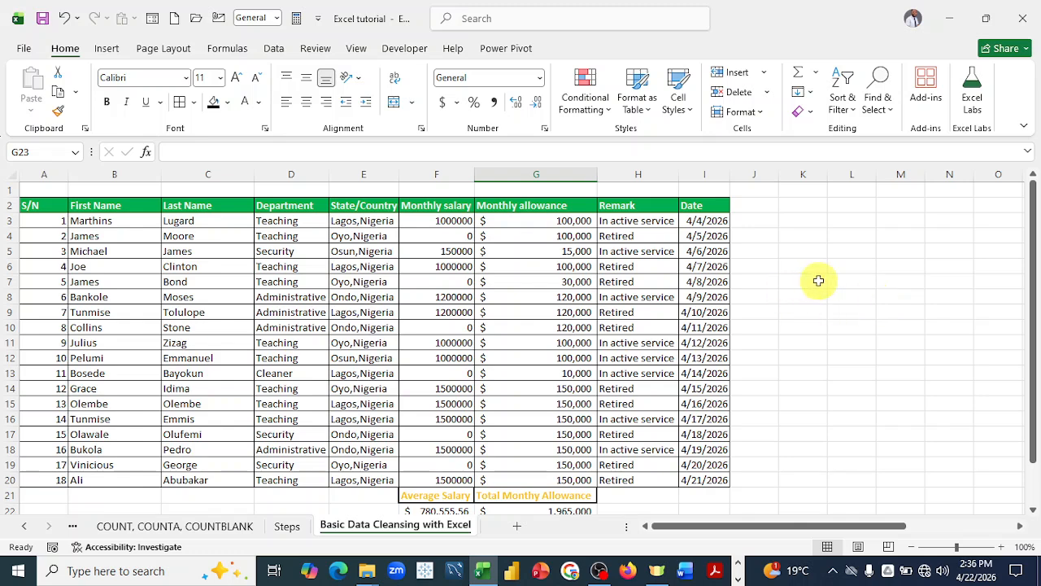
{"action": "left_click", "coordinate": [795, 208]}
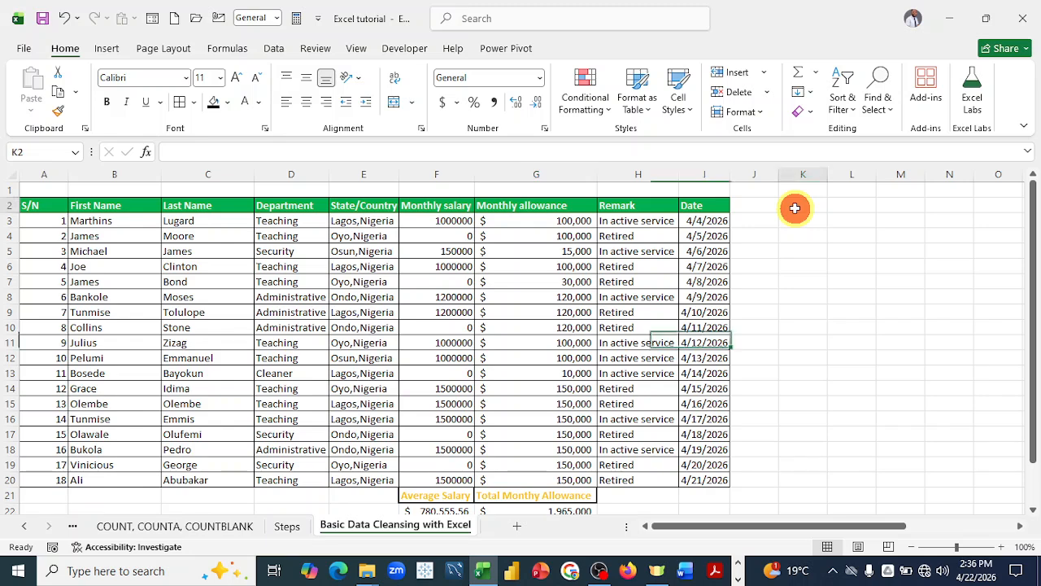
{"action": "type", "text": "Max"}
{"action": "left_click", "coordinate": [895, 264]}
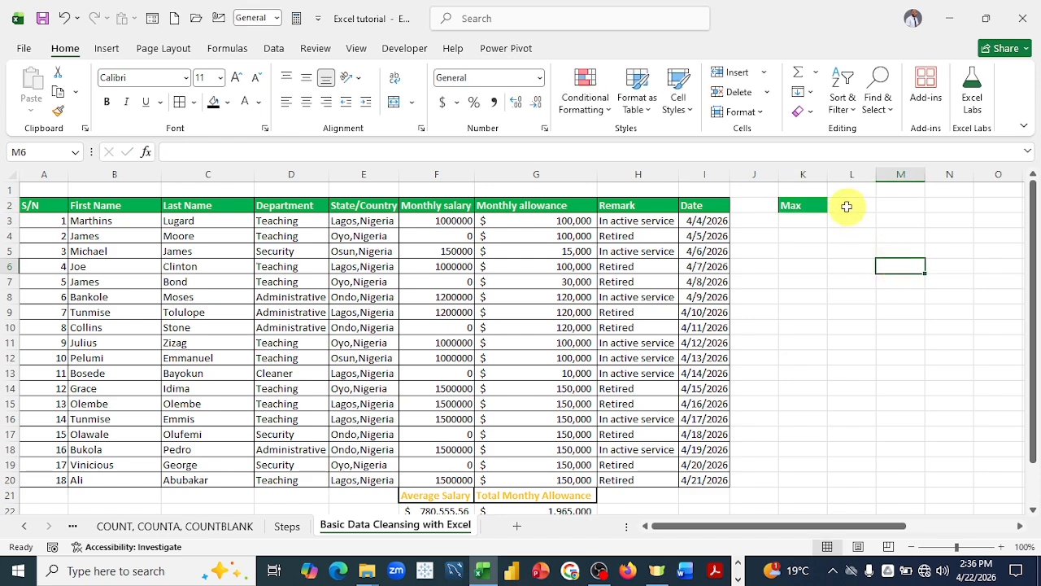
{"action": "left_click", "coordinate": [847, 207]}
{"action": "type", "text": "MIN"}
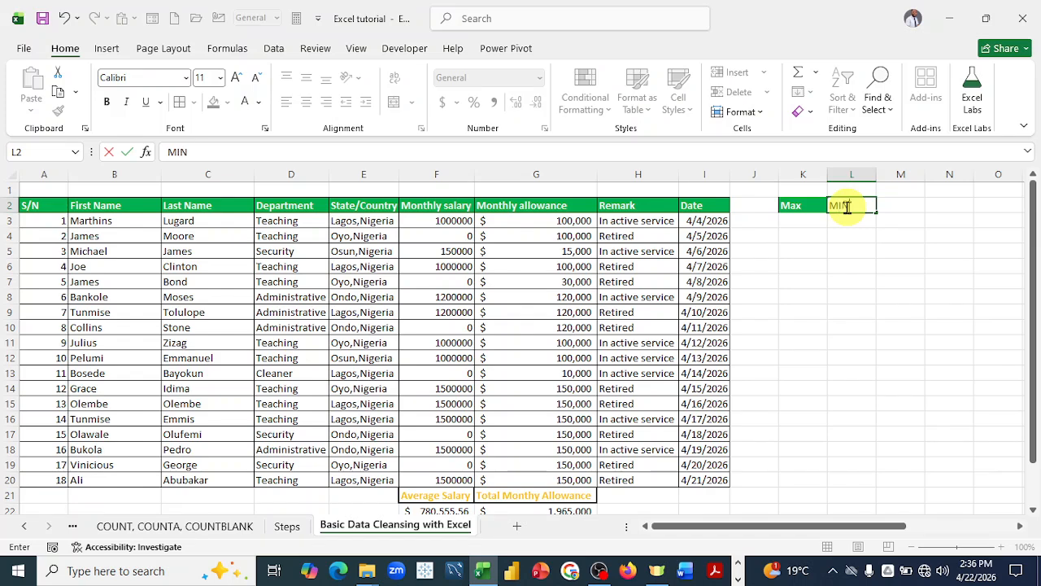
{"action": "left_click", "coordinate": [895, 280]}
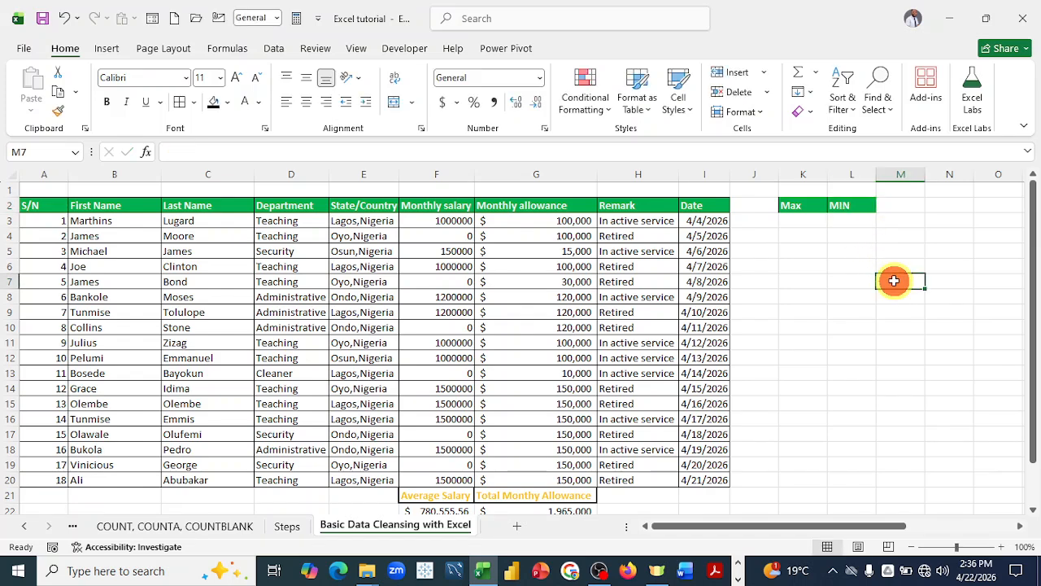
- Find the highest monthly salary in cell K3 with a MAX formula over F3:F20
{"action": "left_click", "coordinate": [790, 225]}
{"action": "type", "text": "=M"}
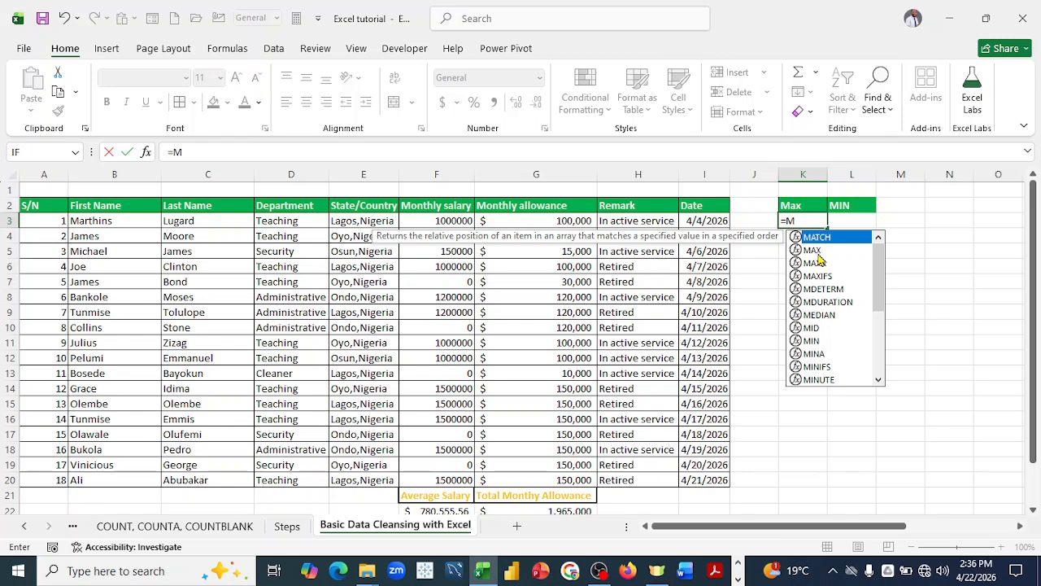
{"action": "double_click", "coordinate": [813, 251]}
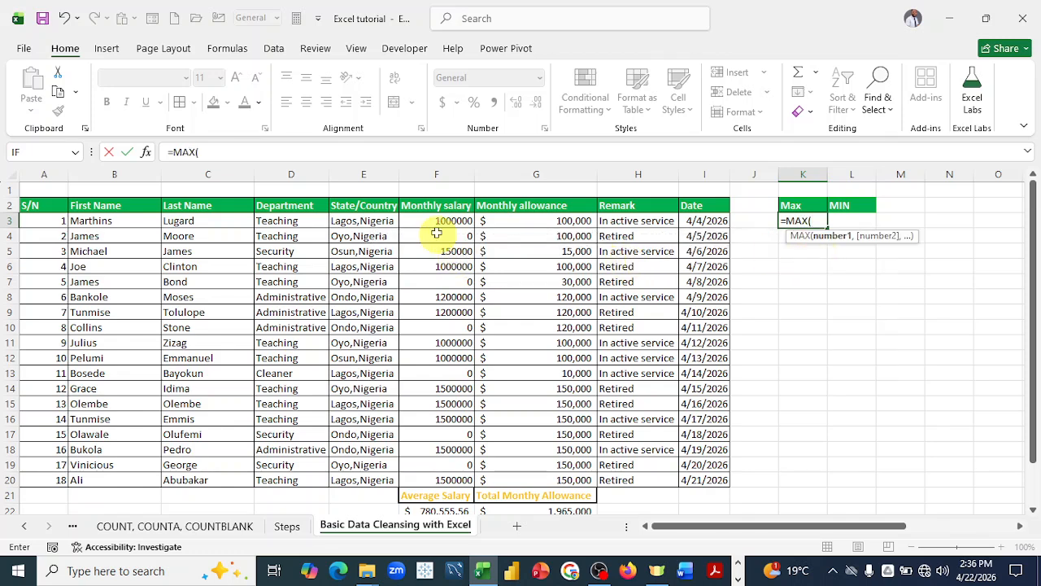
{"action": "left_click_drag", "start_coordinate": [430, 221], "coordinate": [452, 477]}
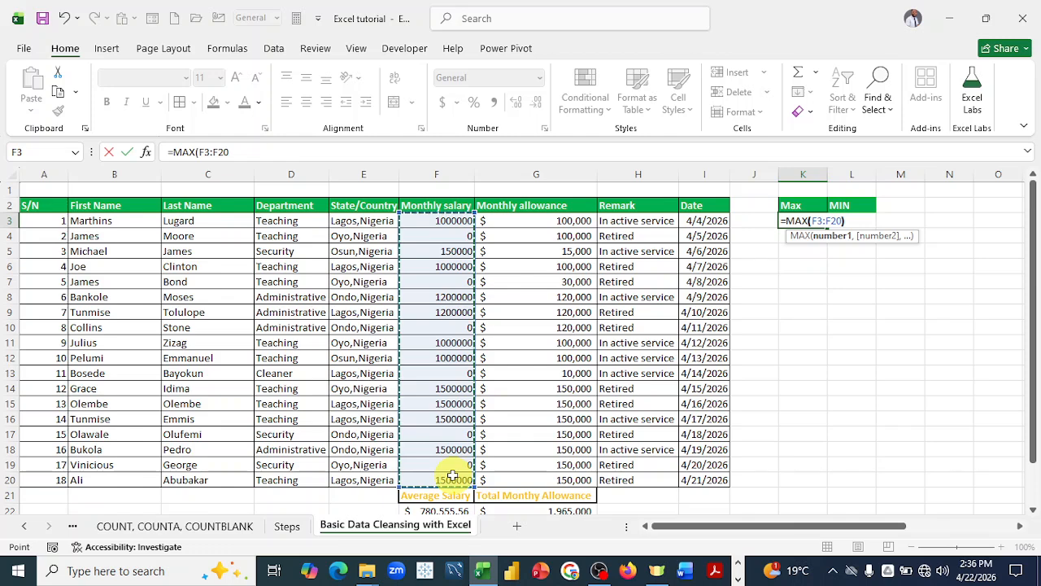
{"action": "key", "text": "Return"}
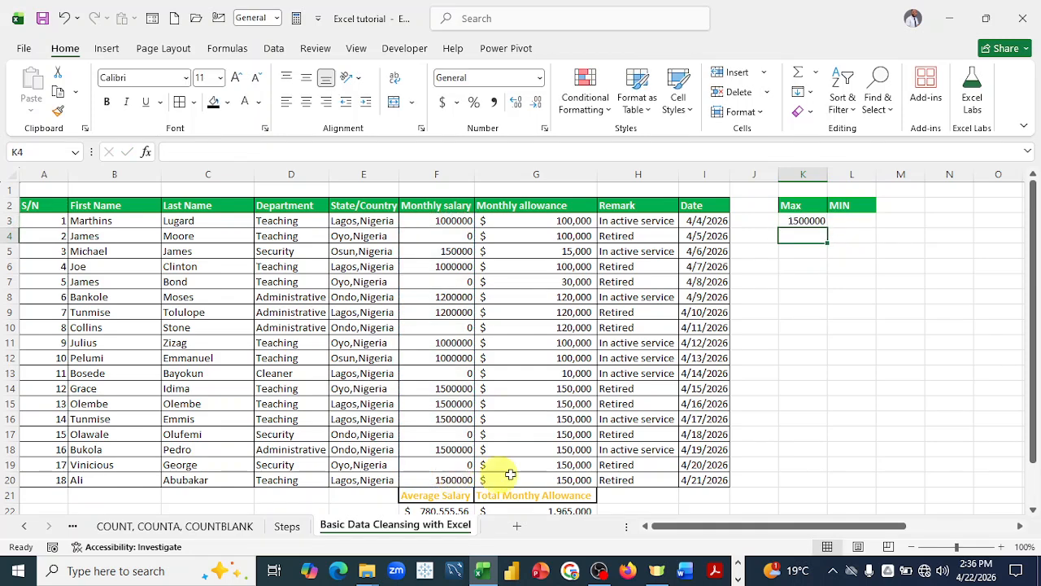
- Find the lowest monthly salary in cell L3 with a MIN formula over F3:F20
{"action": "left_click", "coordinate": [855, 221]}
{"action": "type", "text": "=MI"}
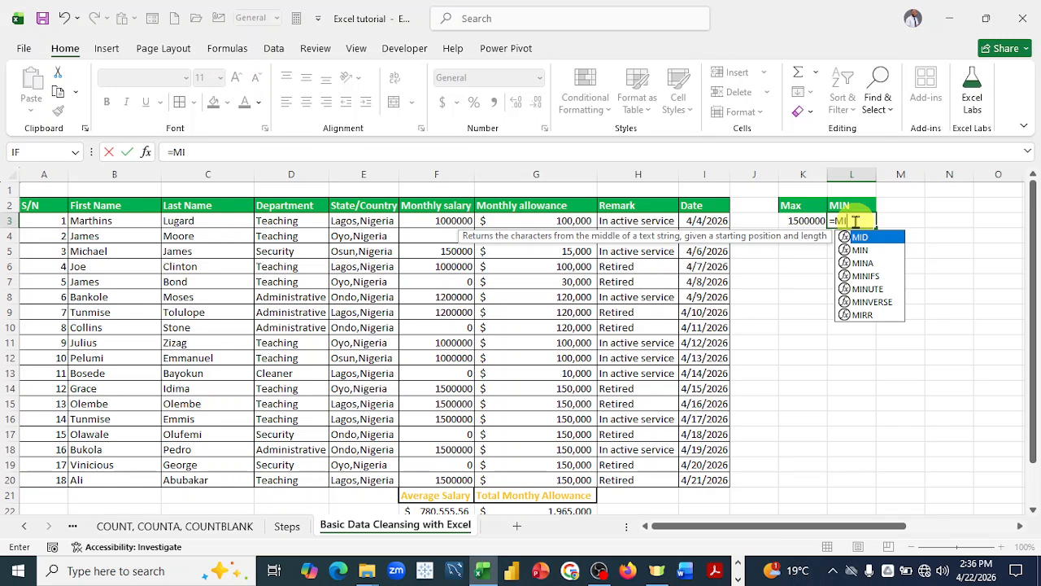
{"action": "double_click", "coordinate": [869, 251]}
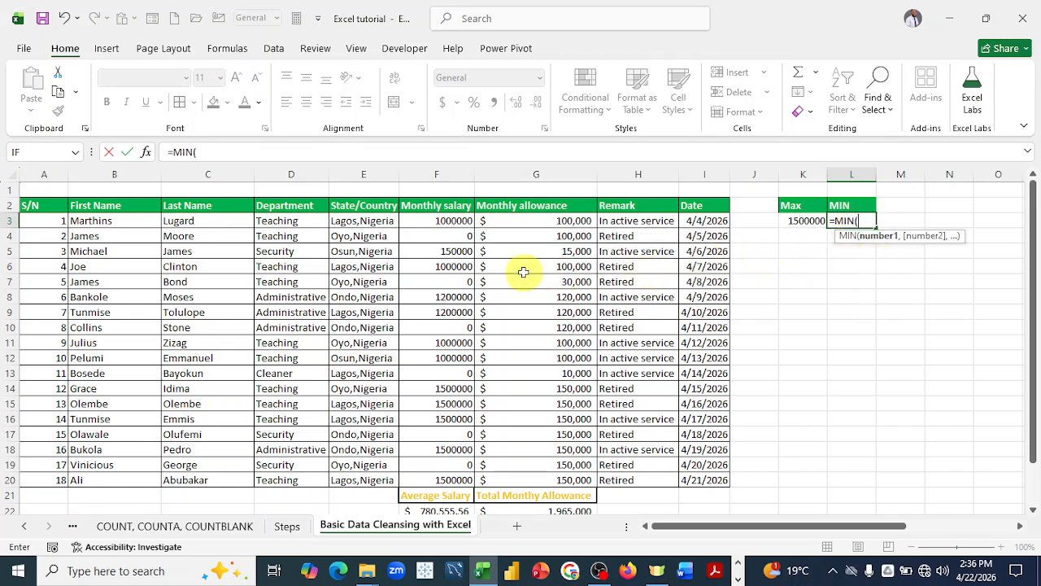
{"action": "left_click_drag", "start_coordinate": [423, 216], "coordinate": [449, 479]}
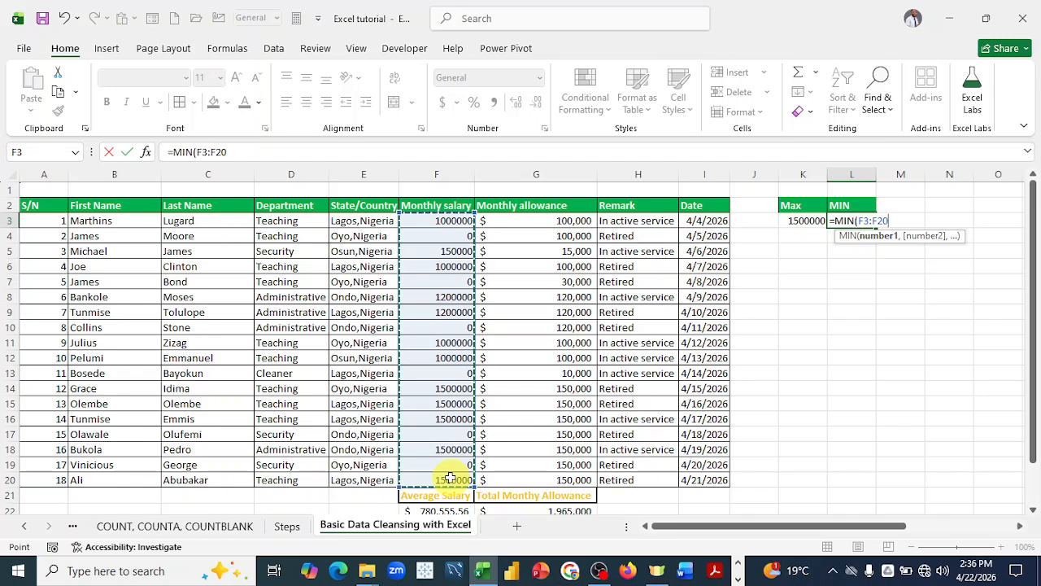
{"action": "key", "text": "Return"}
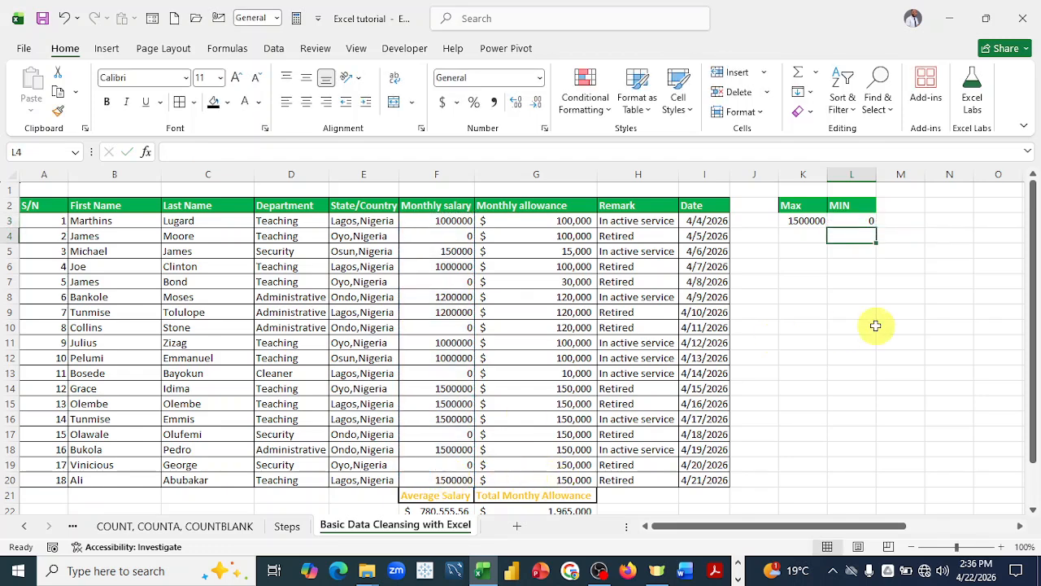
- Apply the dollar Accounting format to the maximum salary in cell K3
{"action": "left_click", "coordinate": [803, 222]}
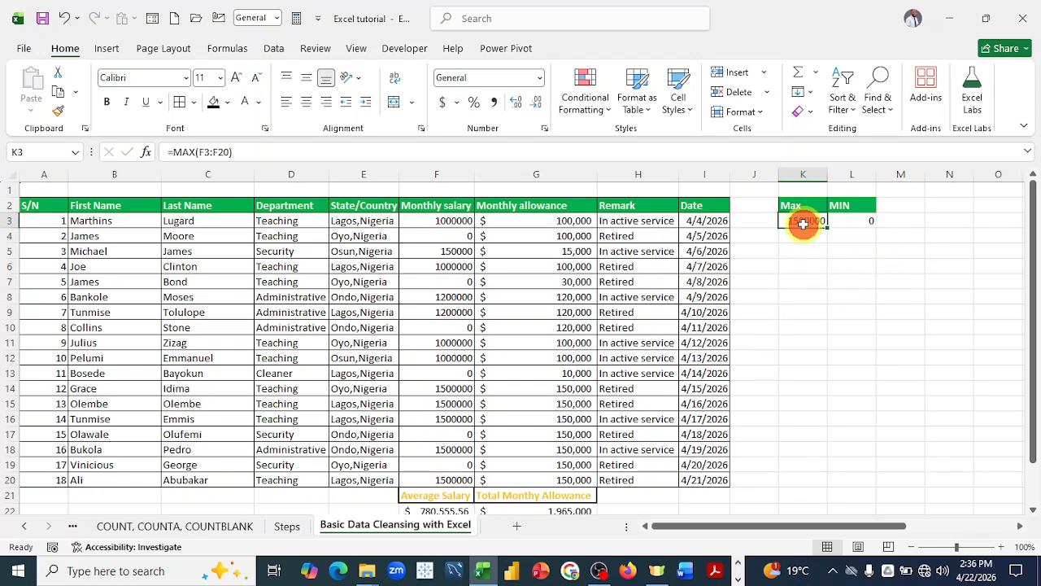
{"action": "left_click", "coordinate": [442, 102]}
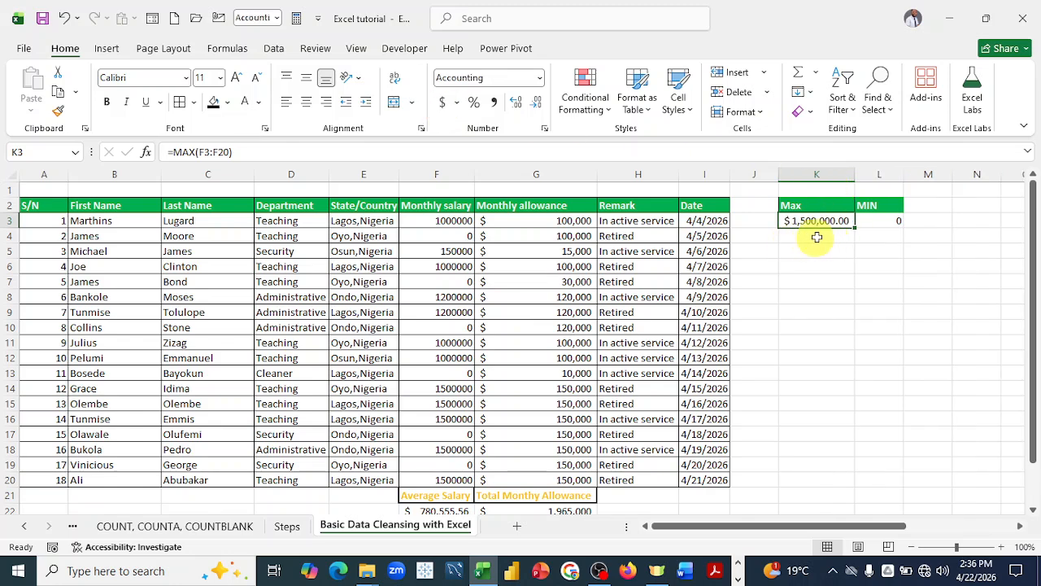